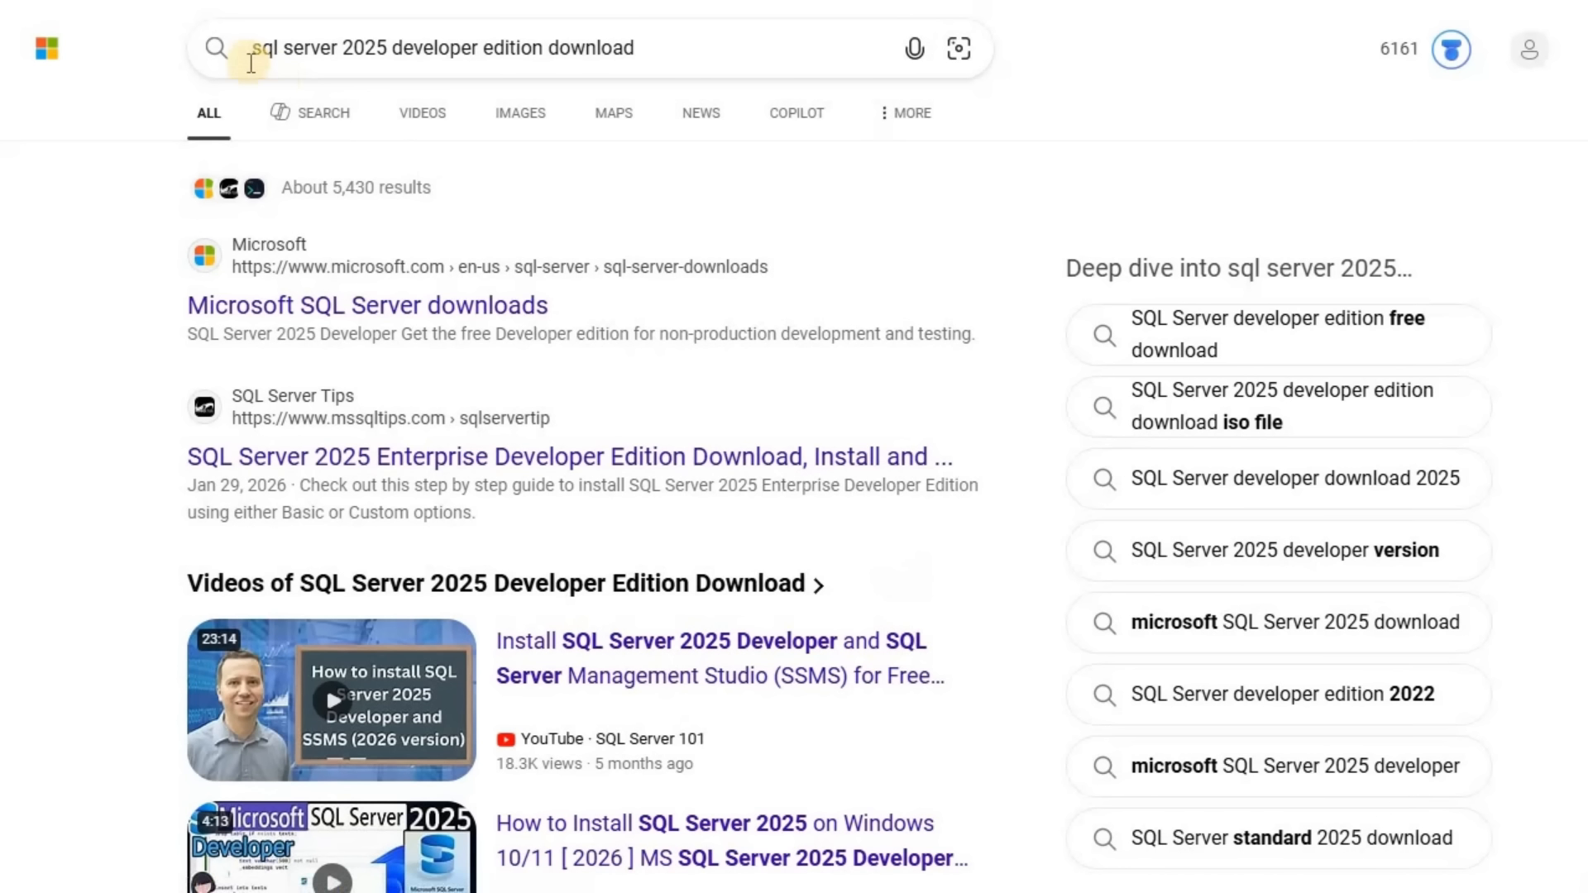
Open the Microsoft SQL Server downloads page from the search results and go to the SQL Server 2025 trial
{"action": "left_click", "coordinate": [257, 56]}
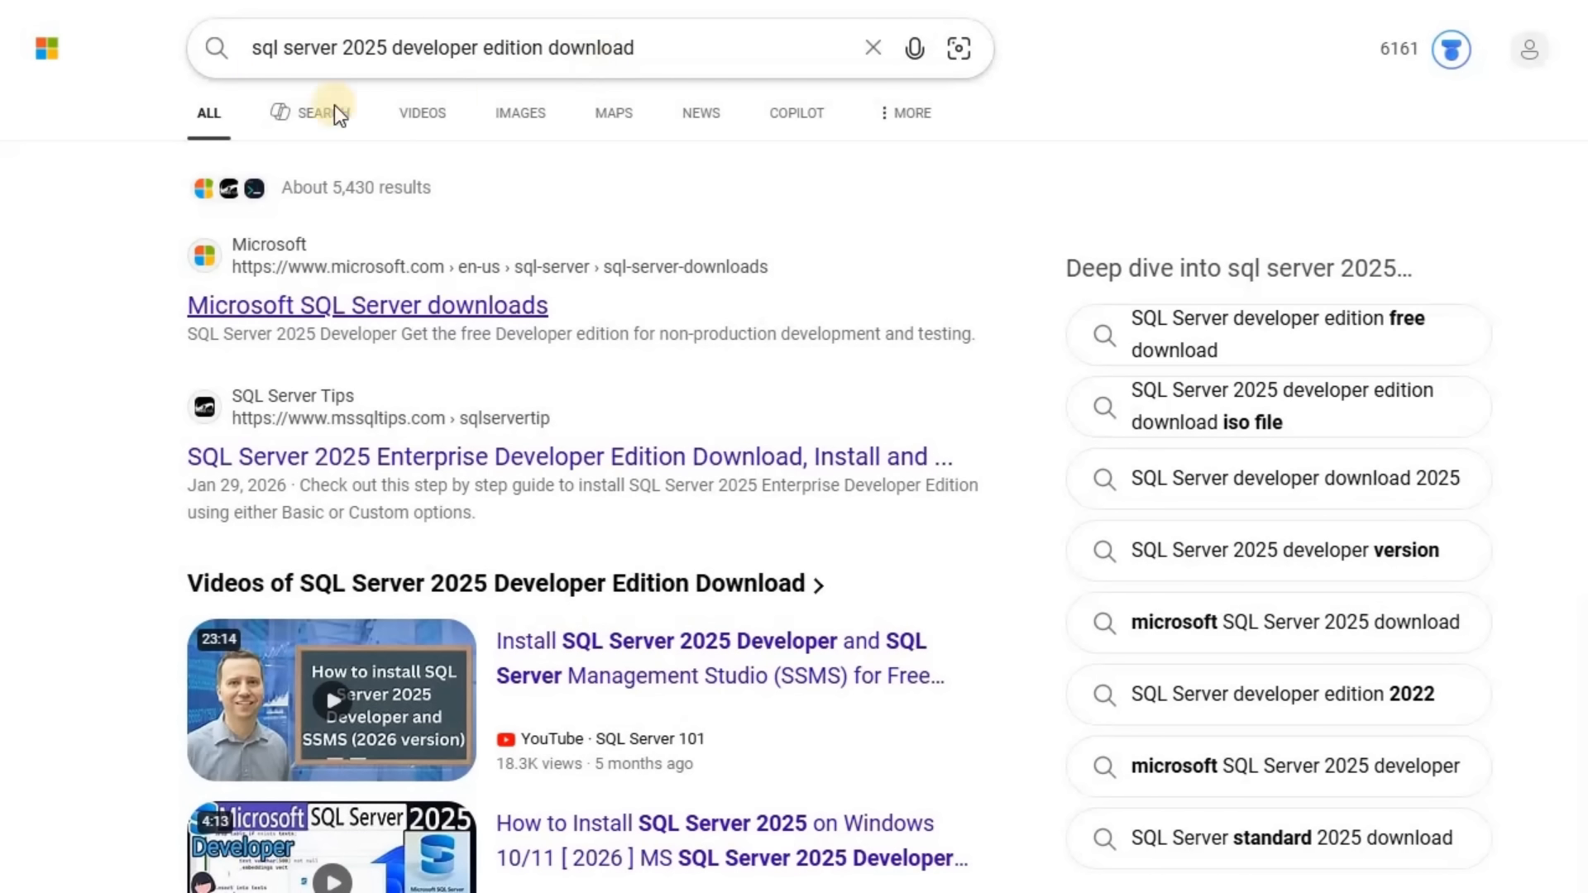
{"action": "left_click", "coordinate": [815, 250]}
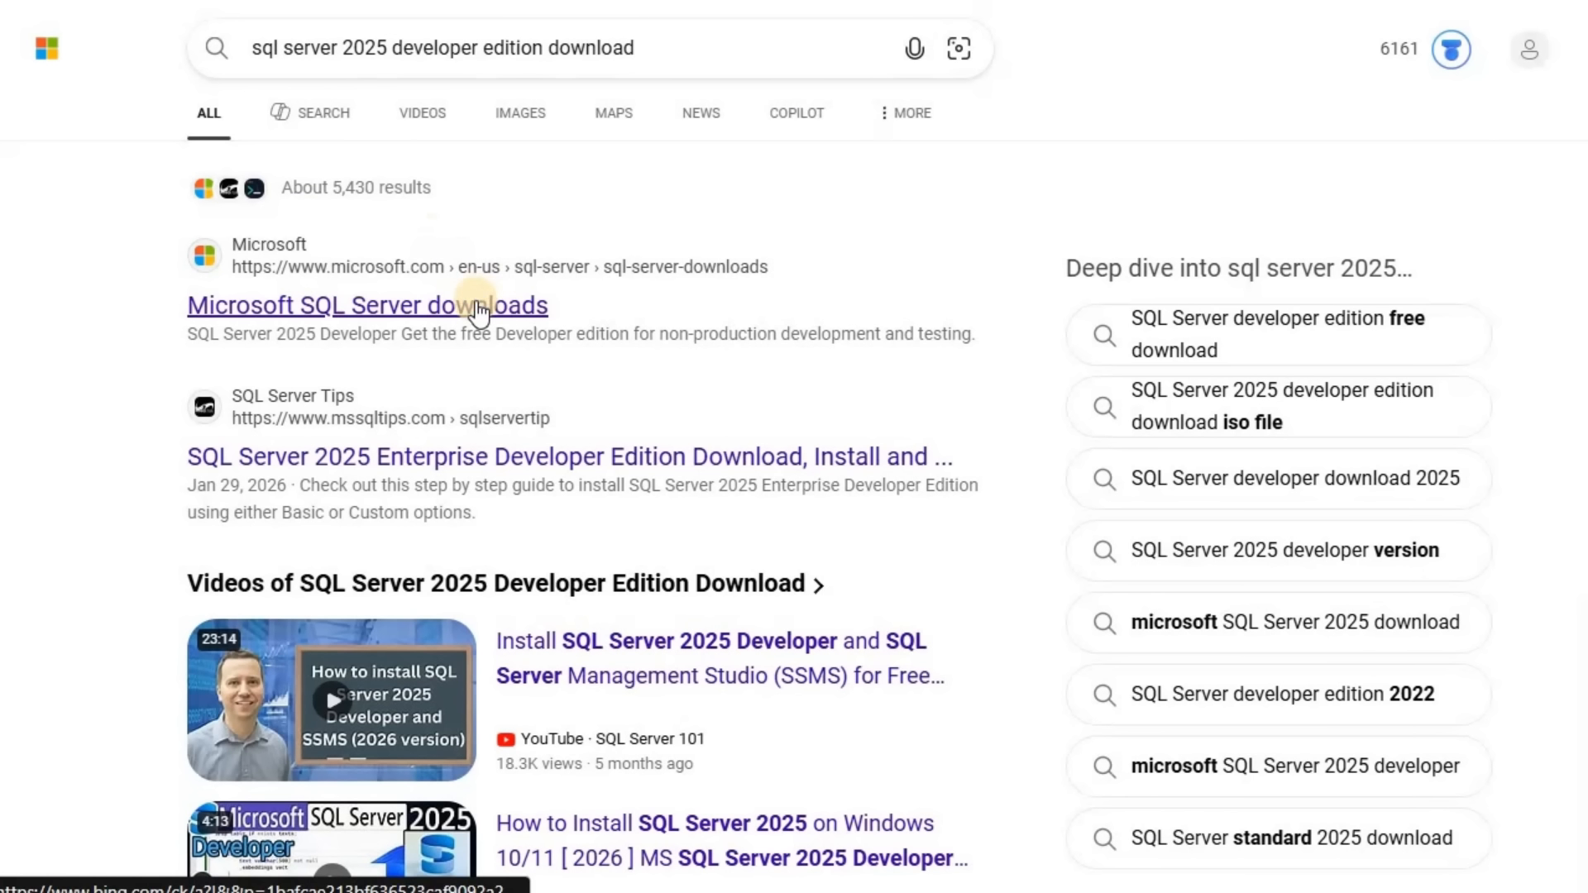
{"action": "left_click", "coordinate": [477, 306]}
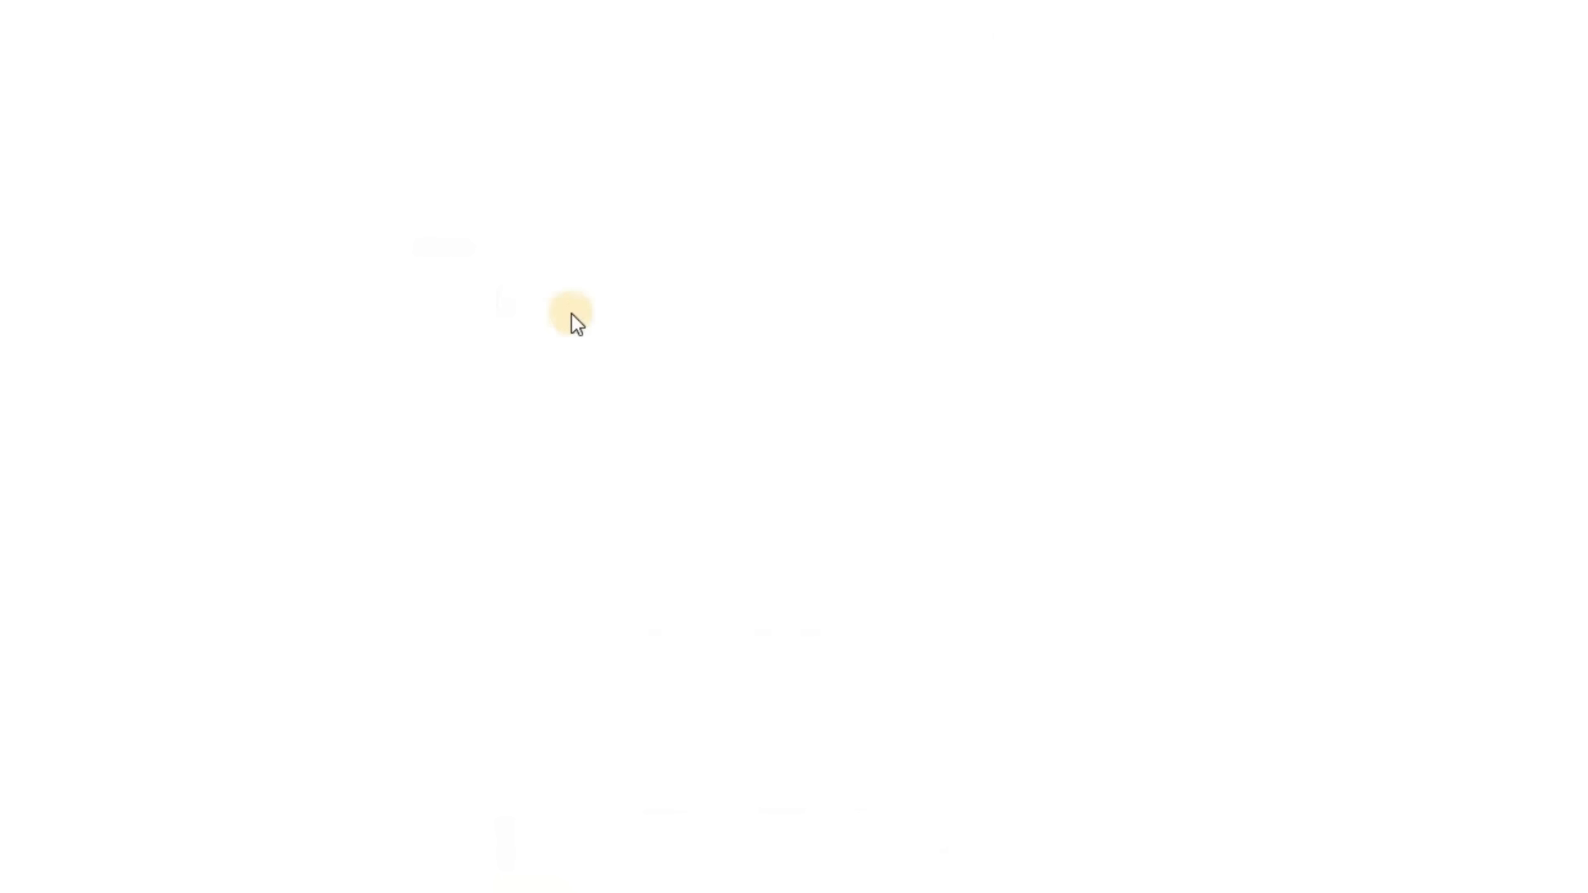
{"action": "scroll", "coordinate": [562, 316], "scroll_direction": "down", "scroll_amount": 6}
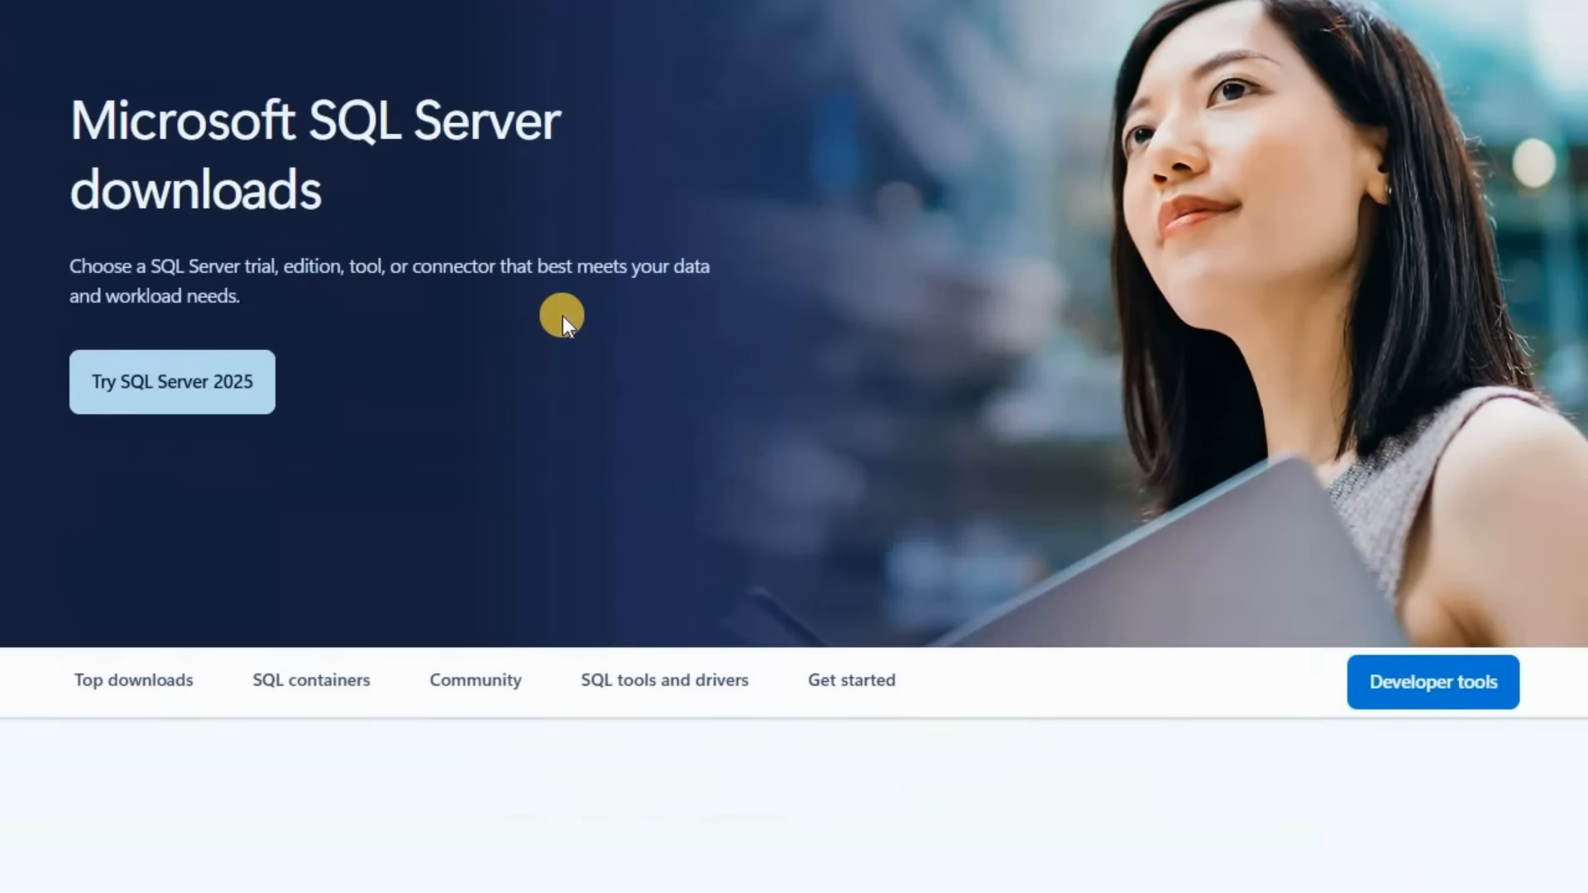
{"action": "scroll", "coordinate": [562, 316], "scroll_direction": "down", "scroll_amount": 5}
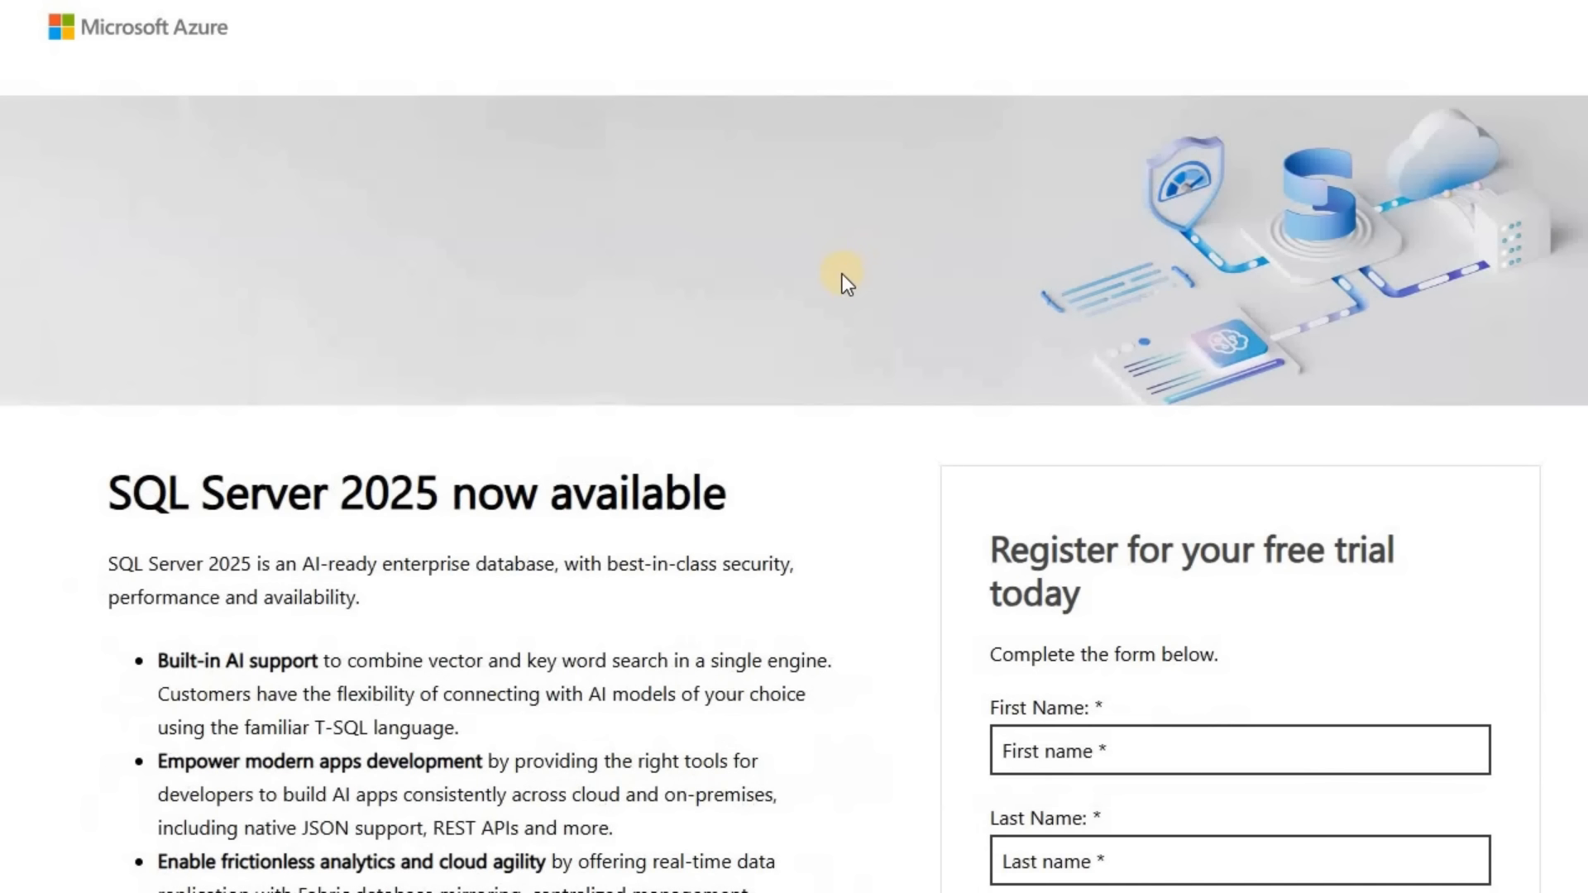
Fill in the free trial registration form with the contact's details, company size 1000+ and country India, and submit it for download
{"action": "scroll", "coordinate": [880, 248], "scroll_direction": "down", "scroll_amount": 5}
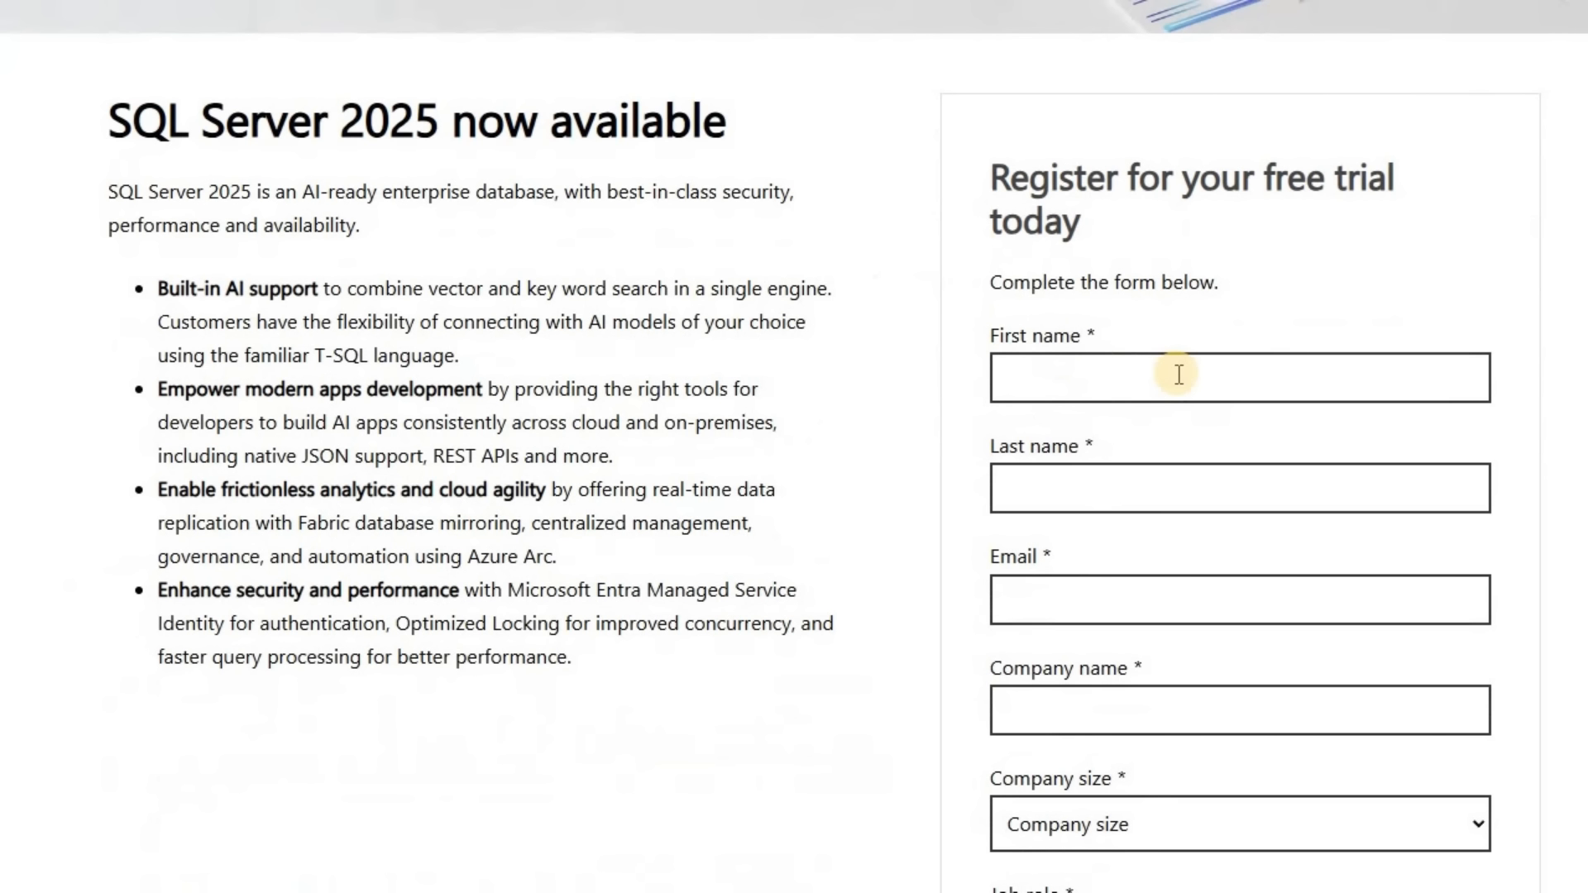
{"action": "scroll", "coordinate": [1175, 364], "scroll_direction": "down", "scroll_amount": 3}
{"action": "scroll", "coordinate": [1134, 248], "scroll_direction": "up", "scroll_amount": 2}
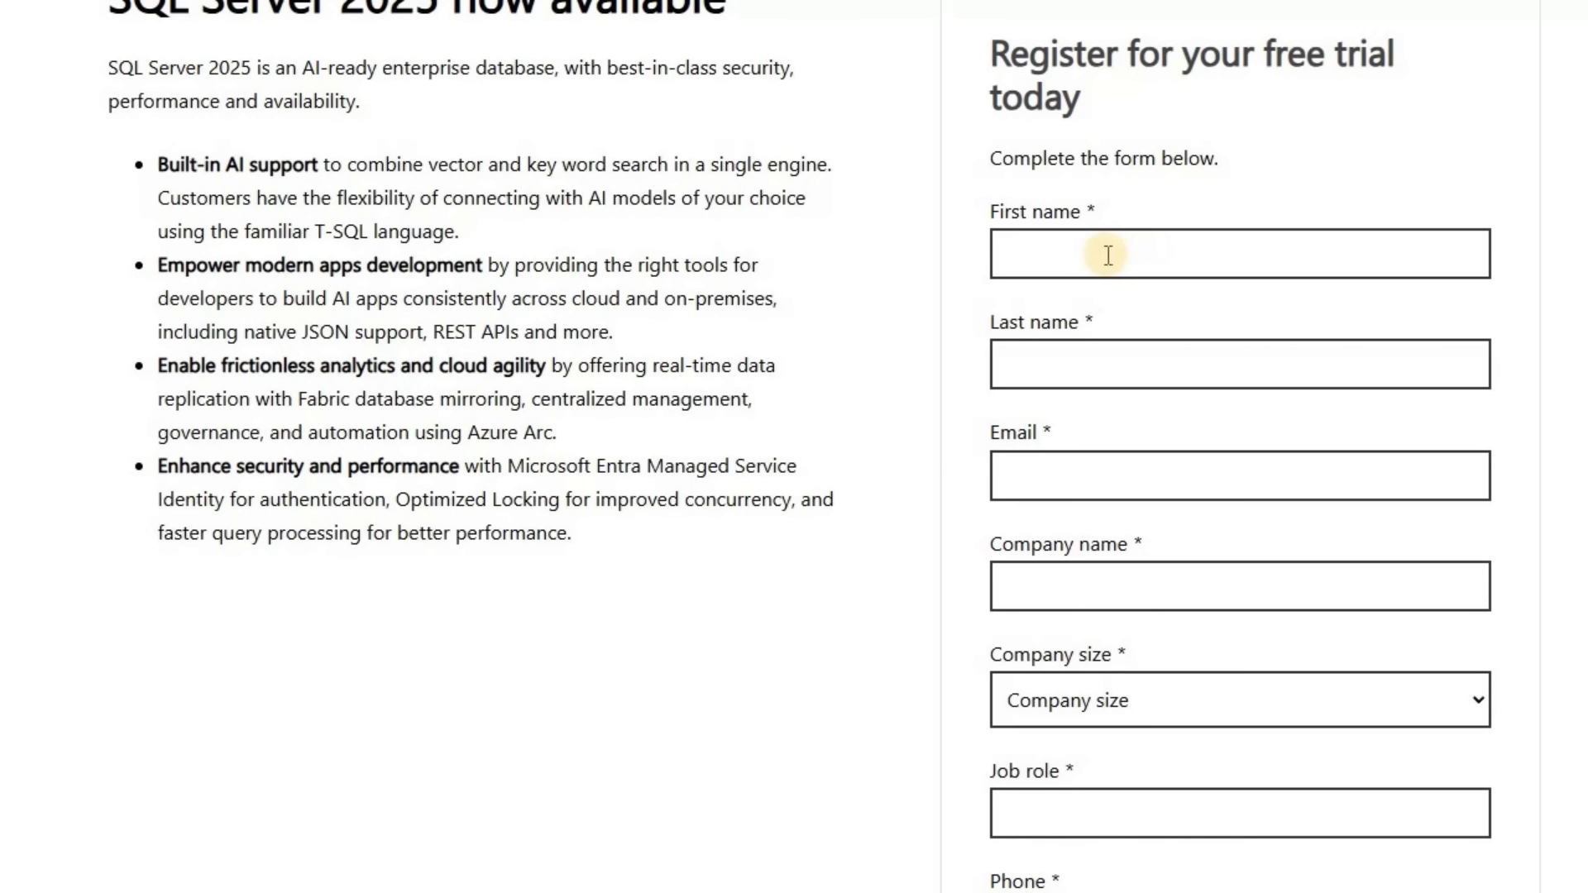
{"action": "scroll", "coordinate": [1277, 579], "scroll_direction": "down", "scroll_amount": 4}
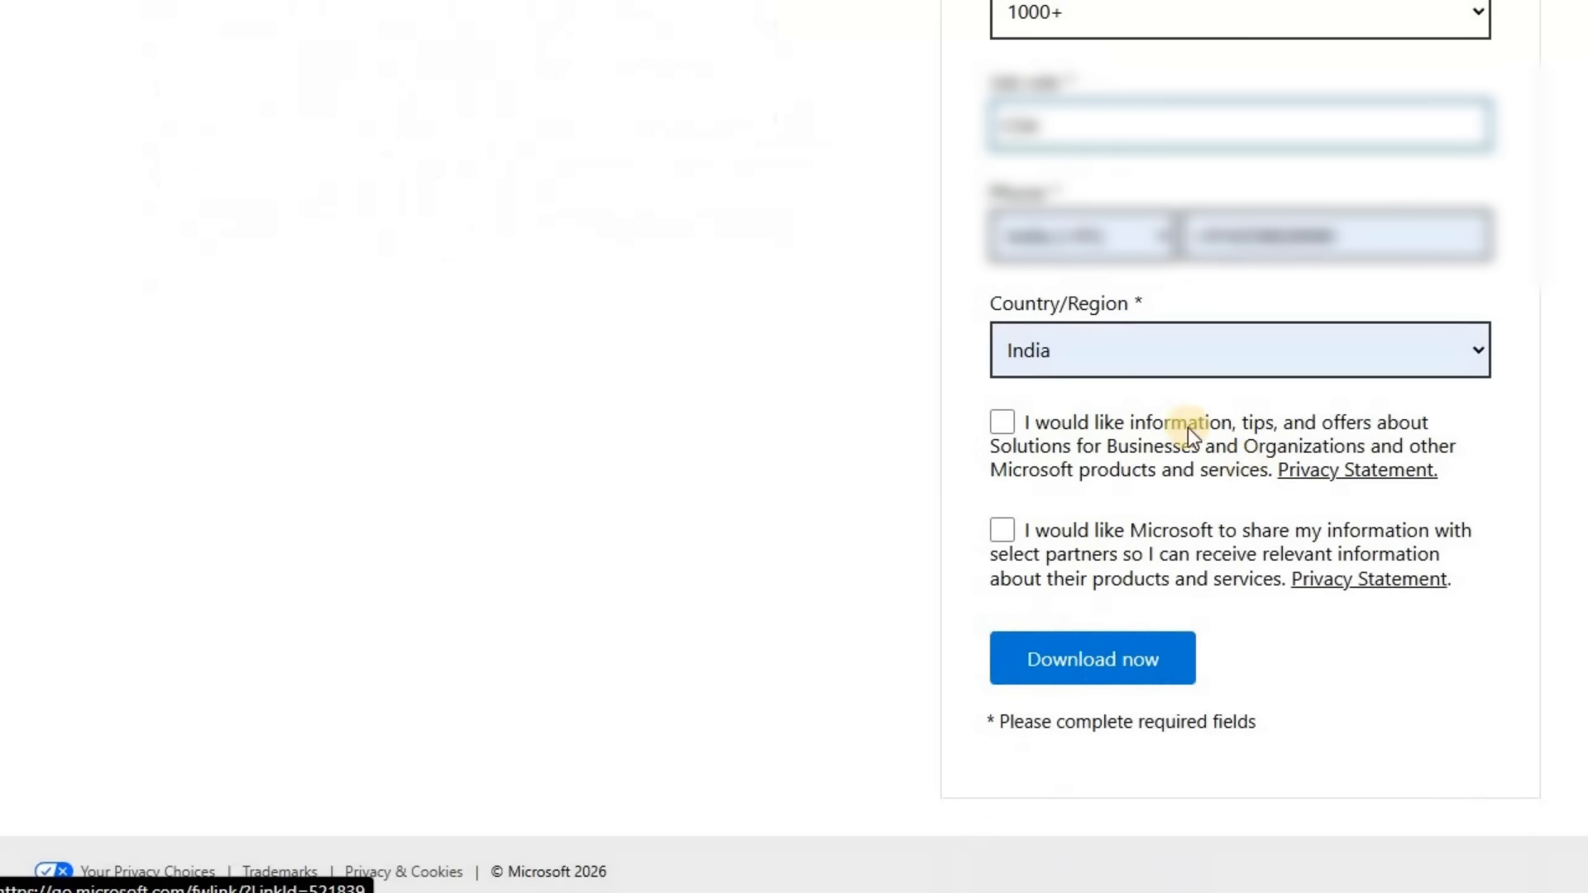
{"action": "left_click", "coordinate": [1067, 662]}
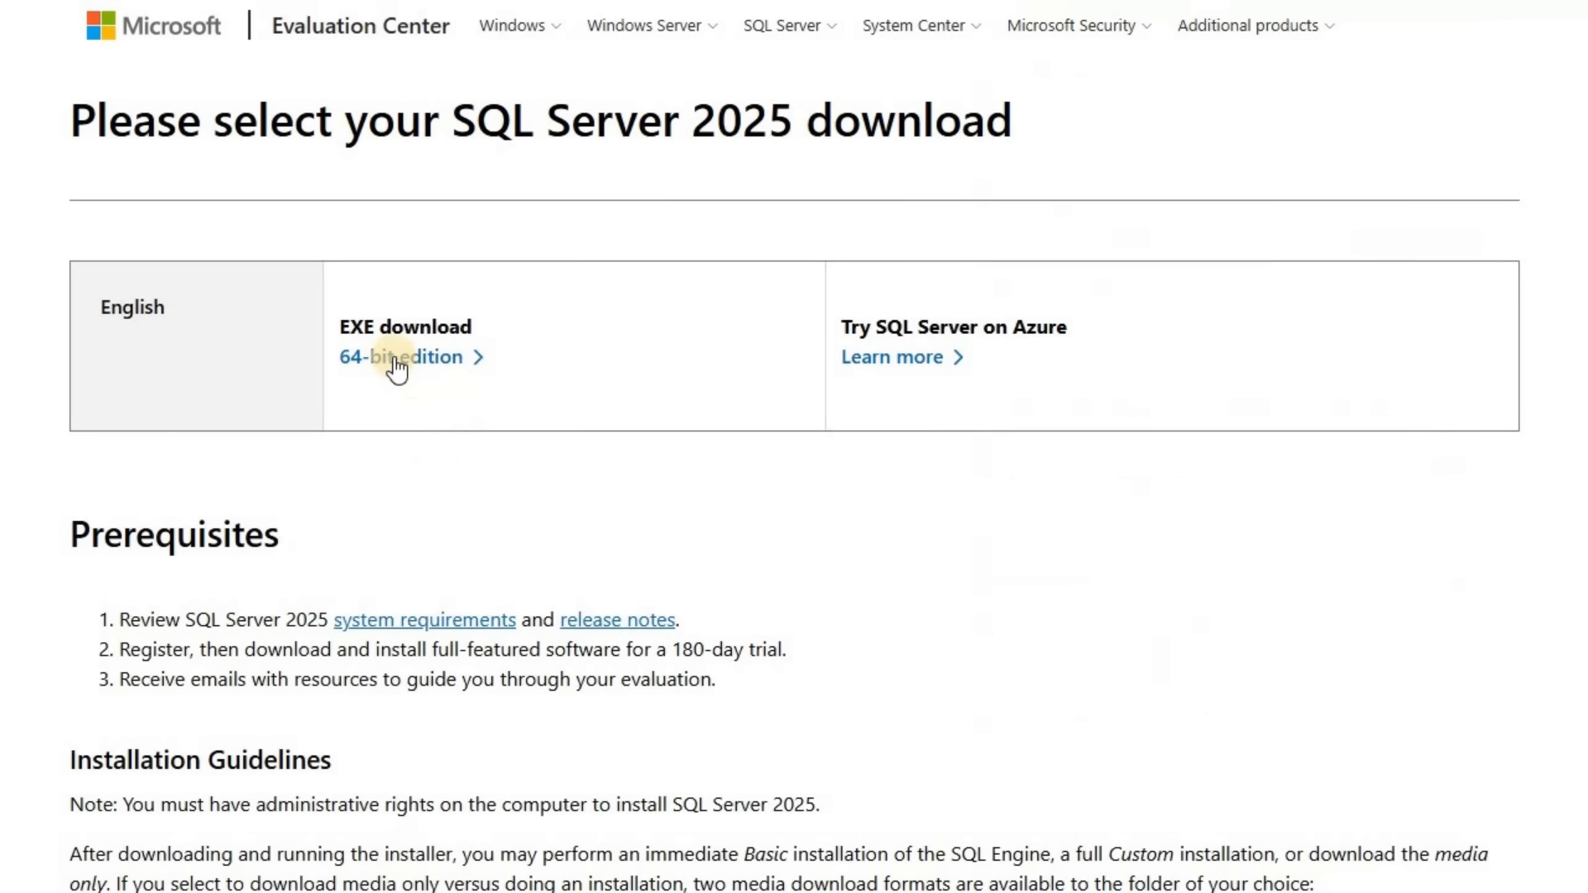
Download the 64-bit EXE of SQL Server 2025, run it and choose the Download Media installation type
{"action": "left_click", "coordinate": [394, 357]}
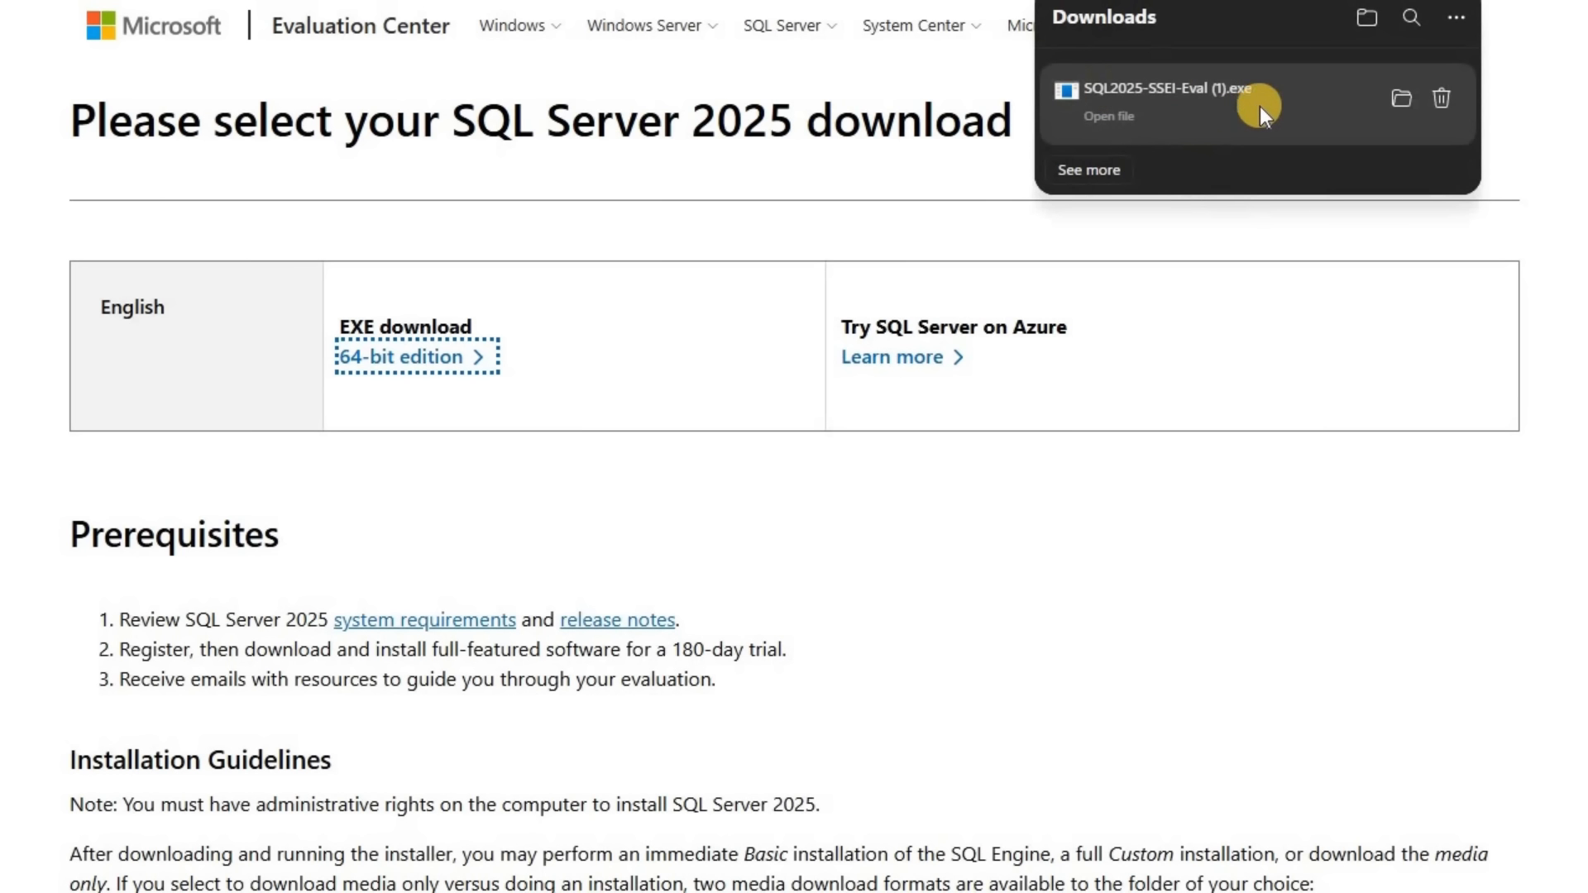
{"action": "left_click", "coordinate": [1109, 121]}
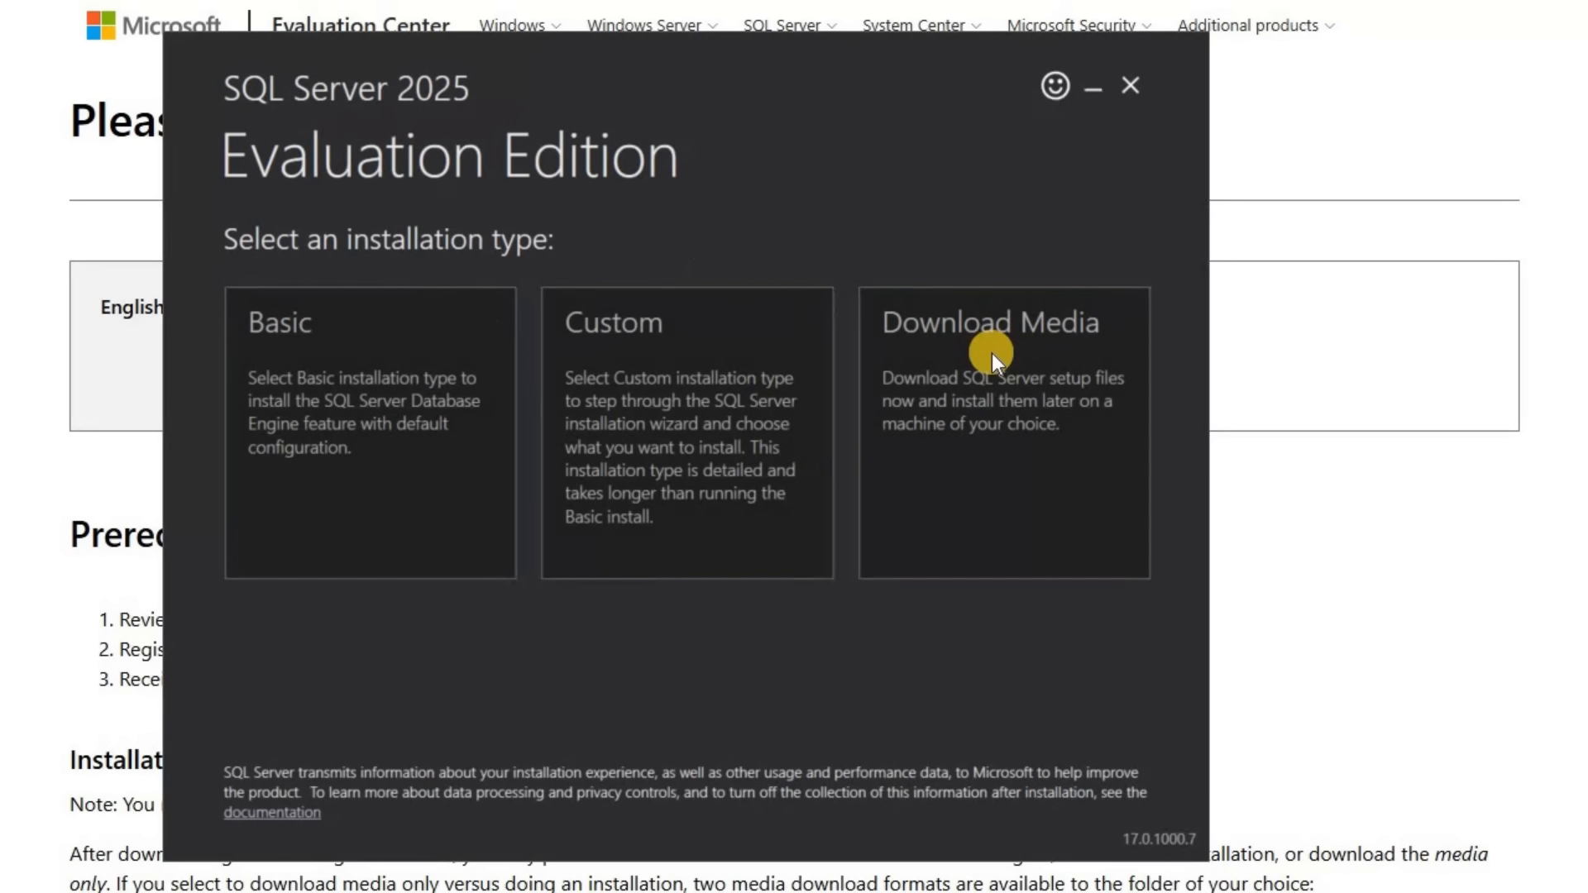
{"action": "left_click", "coordinate": [991, 354]}
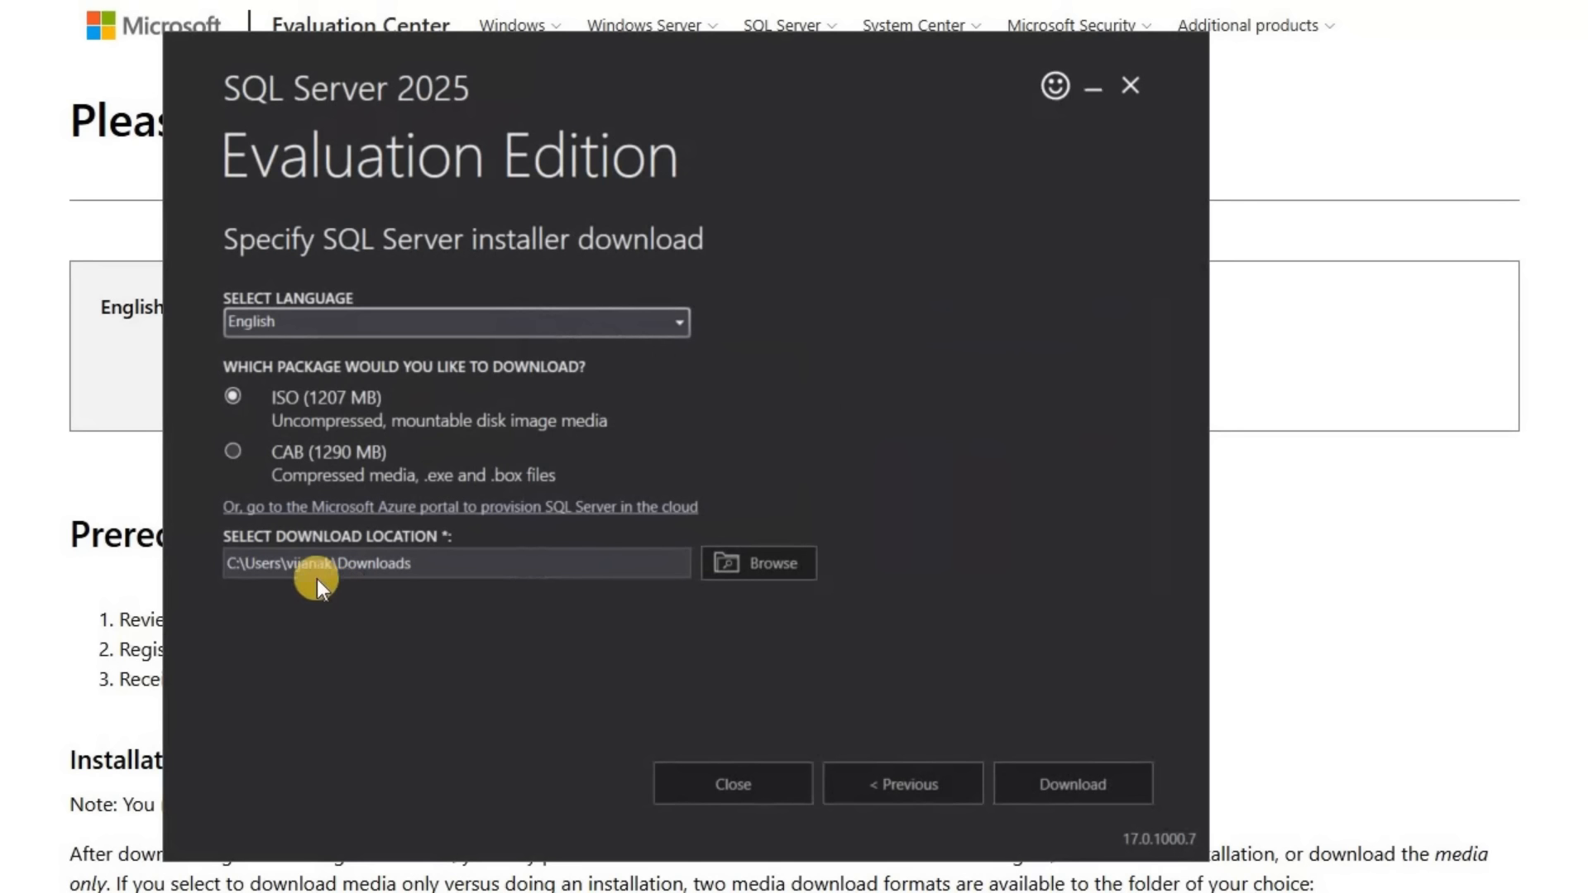
Download the English ISO package to C:\temp\SQL2025 and exit the SQL Server installer
{"action": "left_click", "coordinate": [741, 563]}
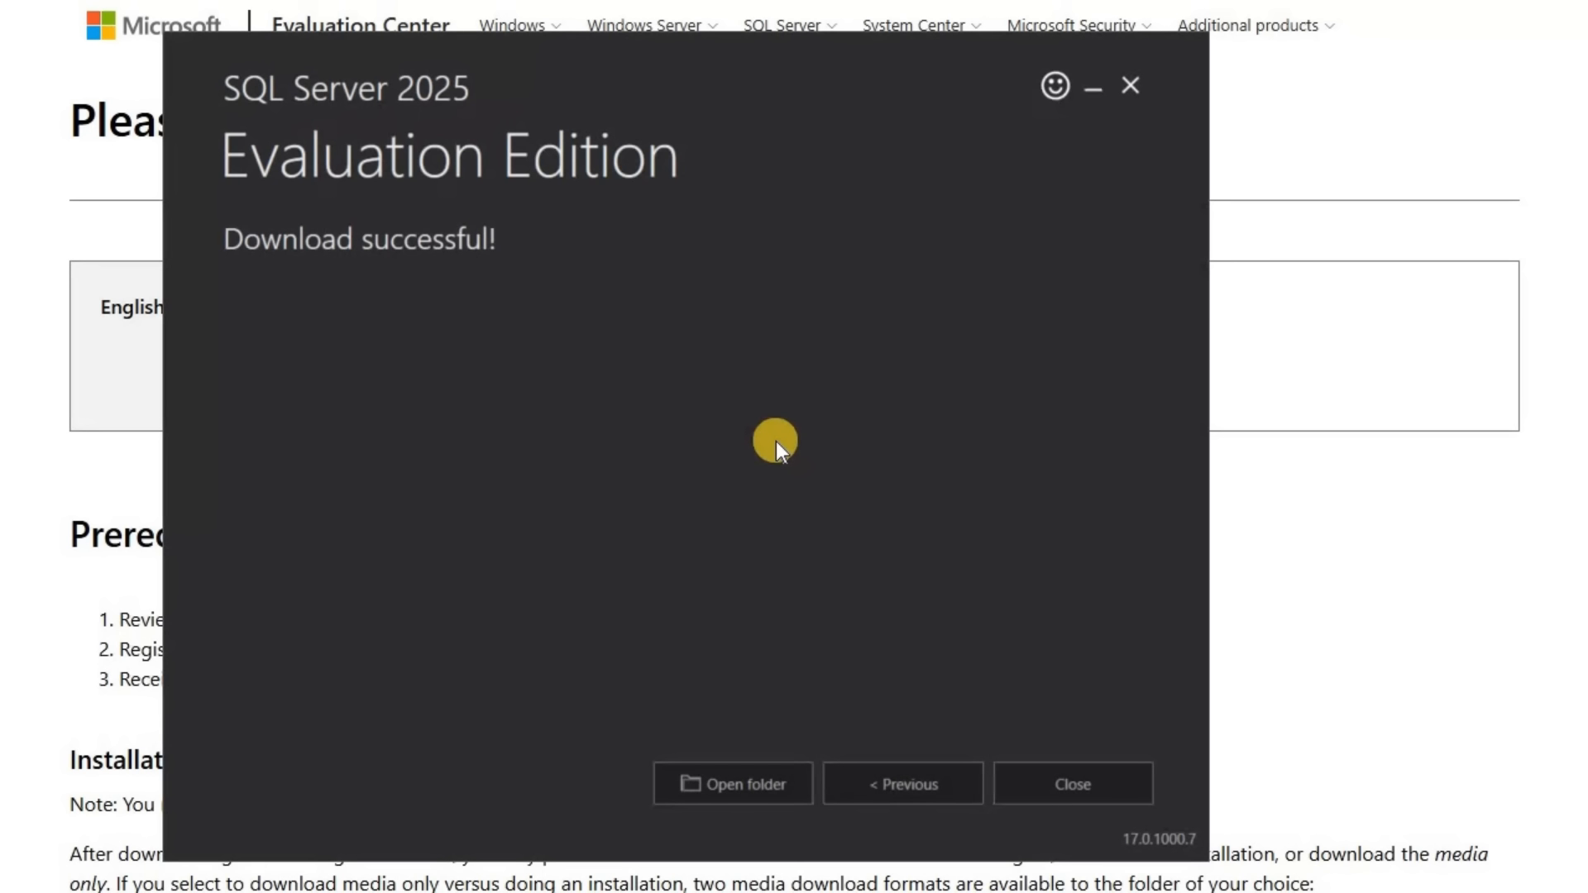
{"action": "left_click", "coordinate": [1084, 783]}
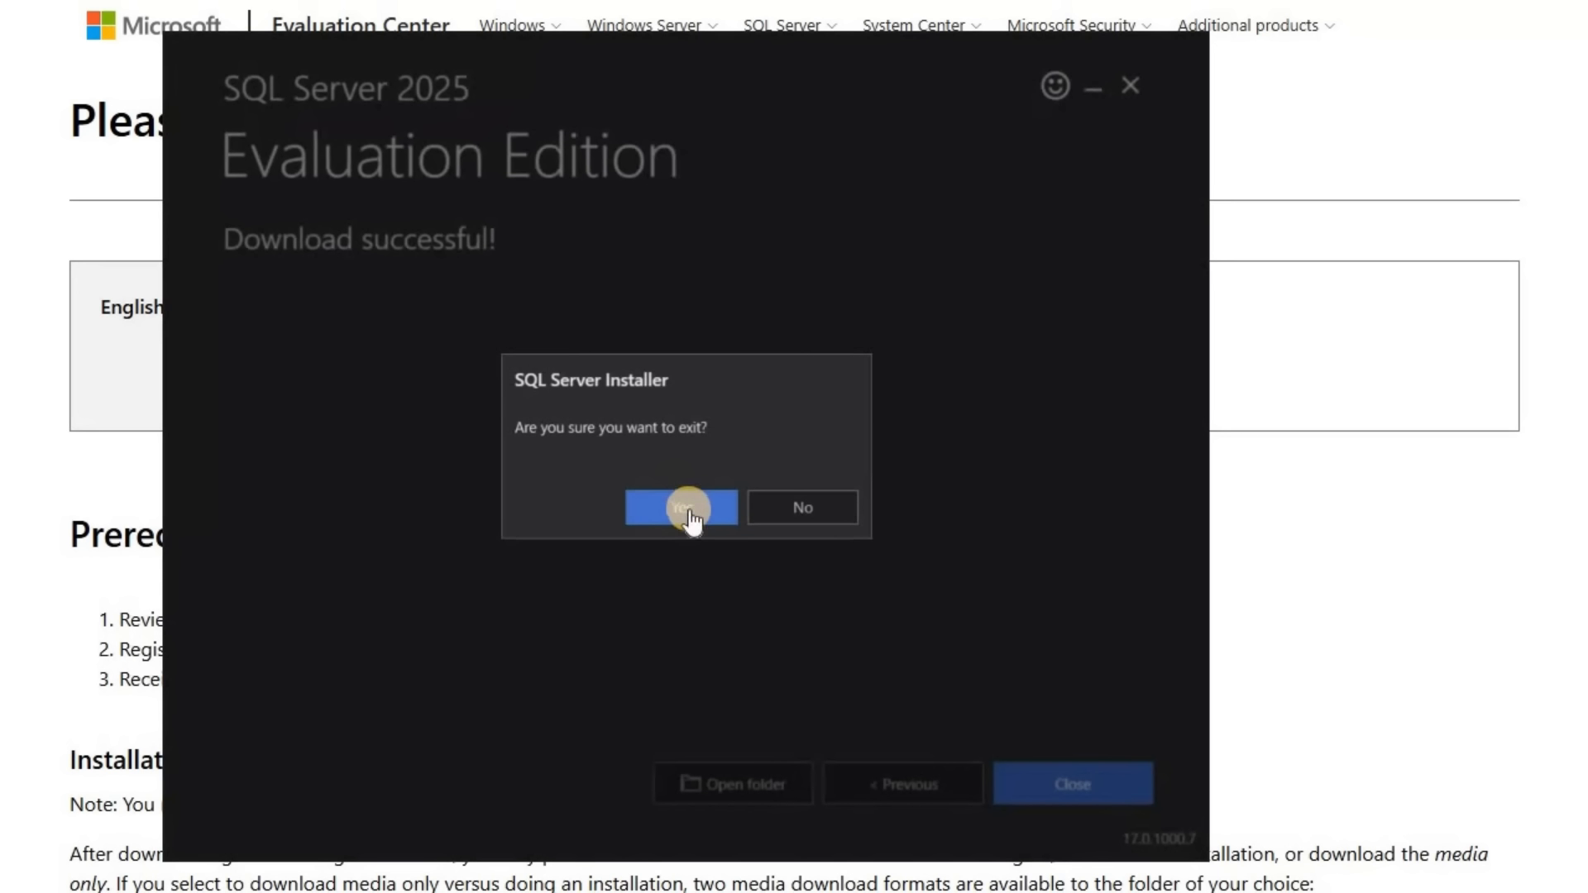
{"action": "left_click", "coordinate": [690, 509]}
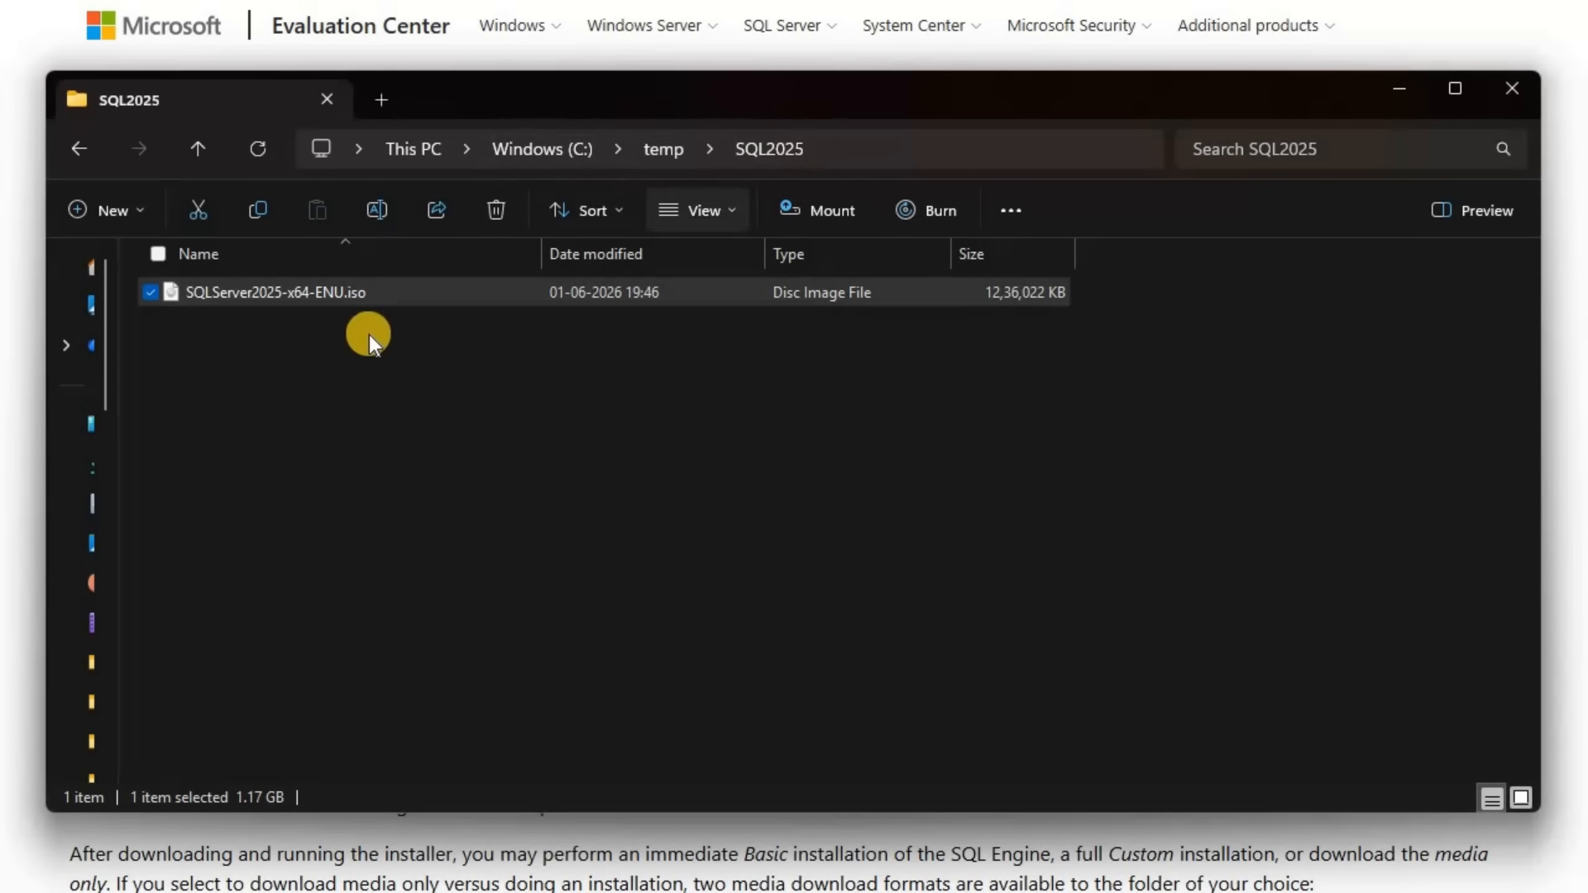
Mount the SQLServer2025-x64-ENU.iso disc image from the C:\temp\SQL2025 folder
{"action": "left_click", "coordinate": [341, 293]}
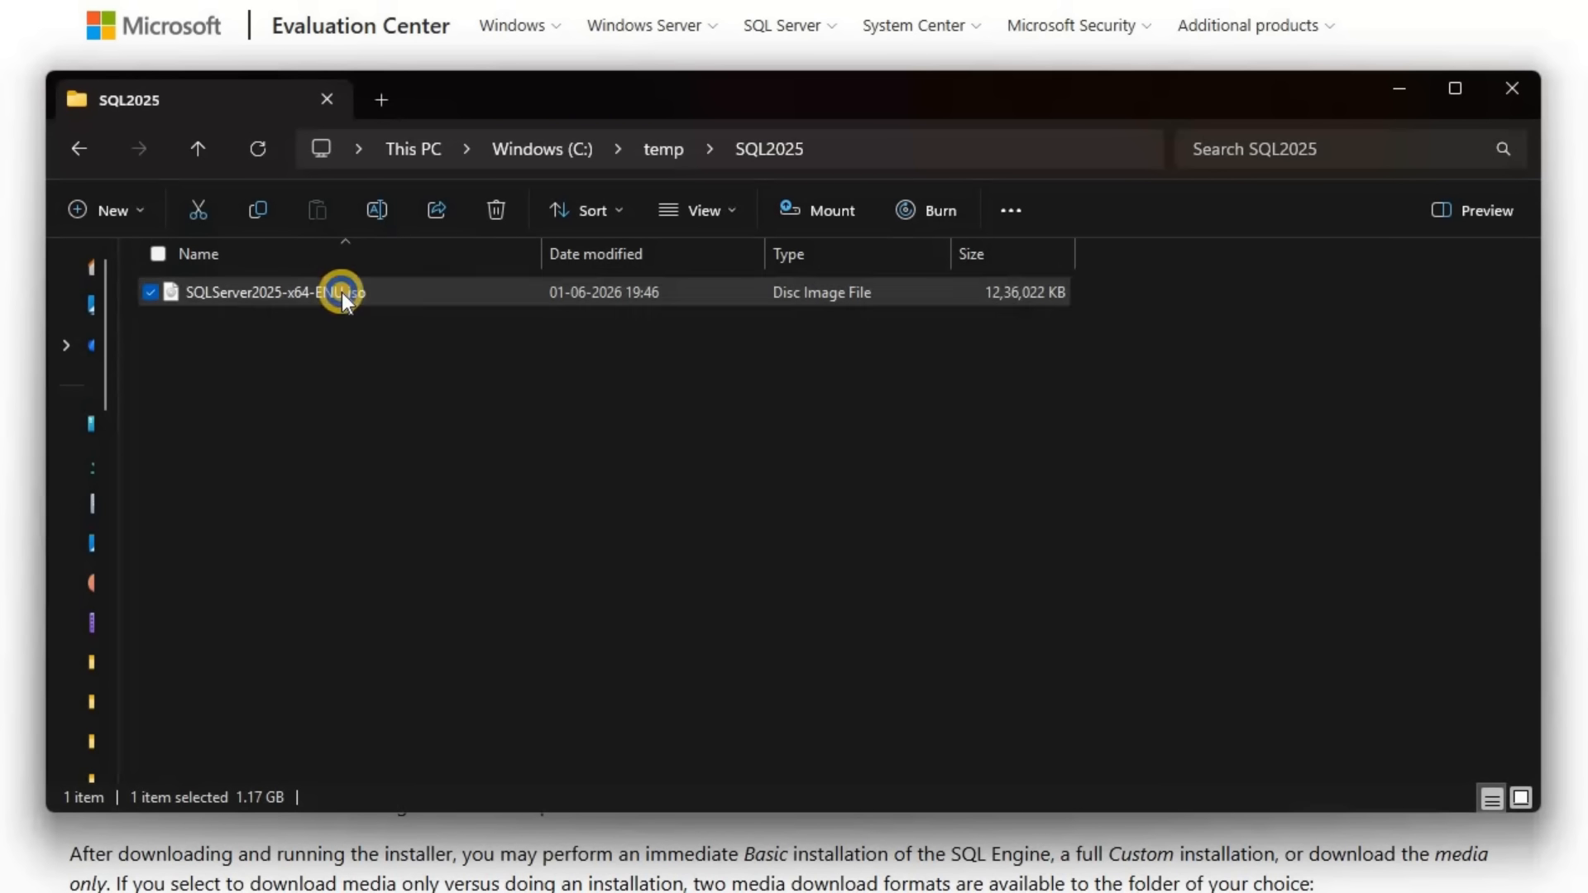
{"action": "right_click", "coordinate": [331, 293]}
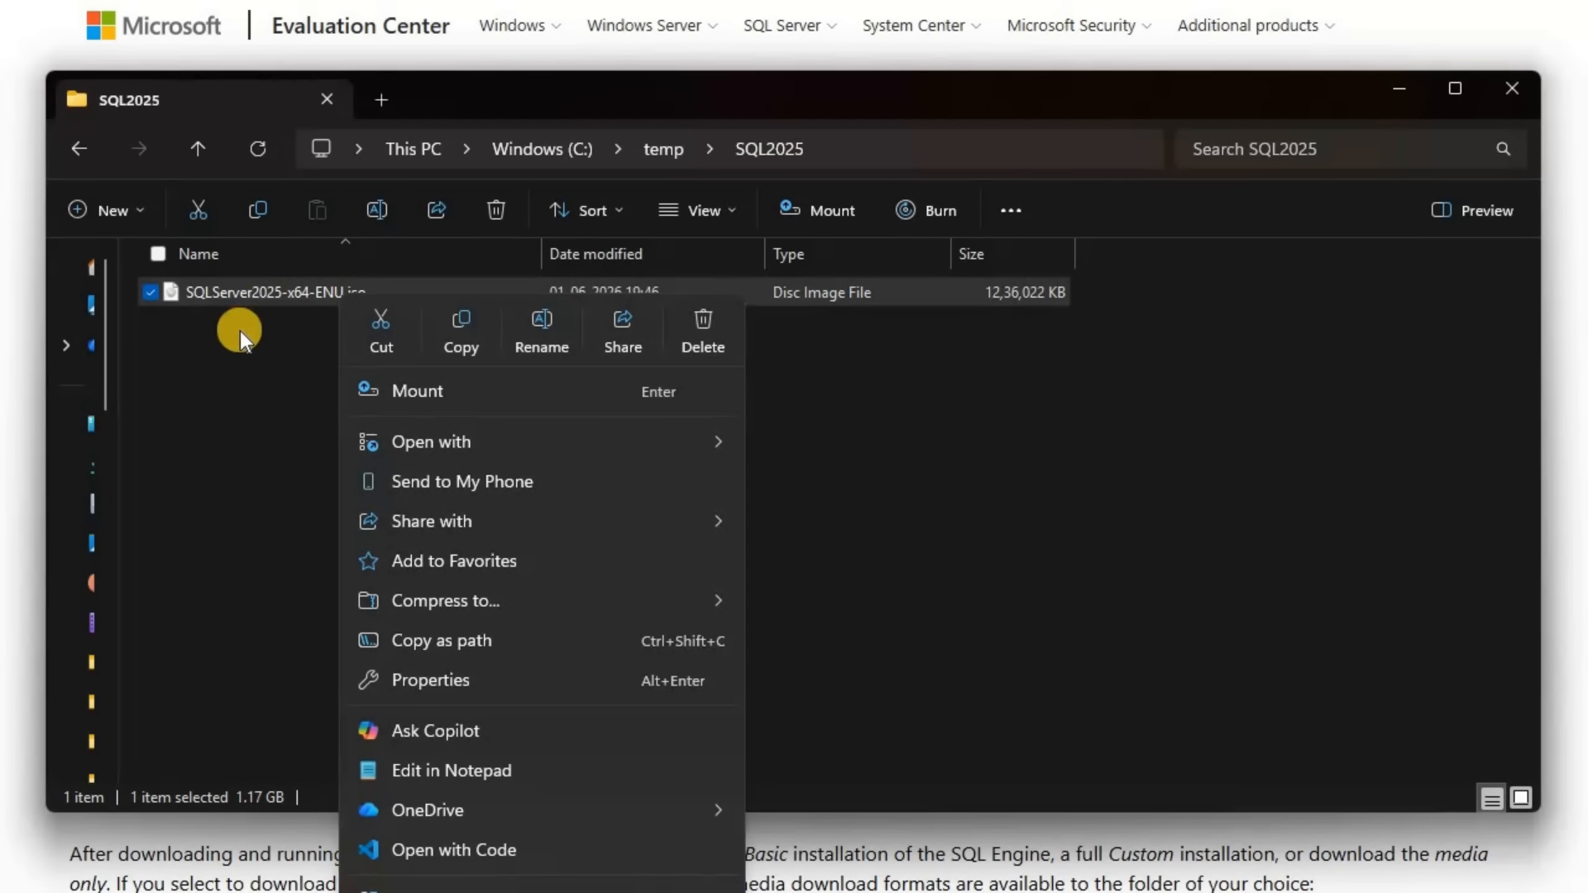
{"action": "left_click", "coordinate": [237, 287]}
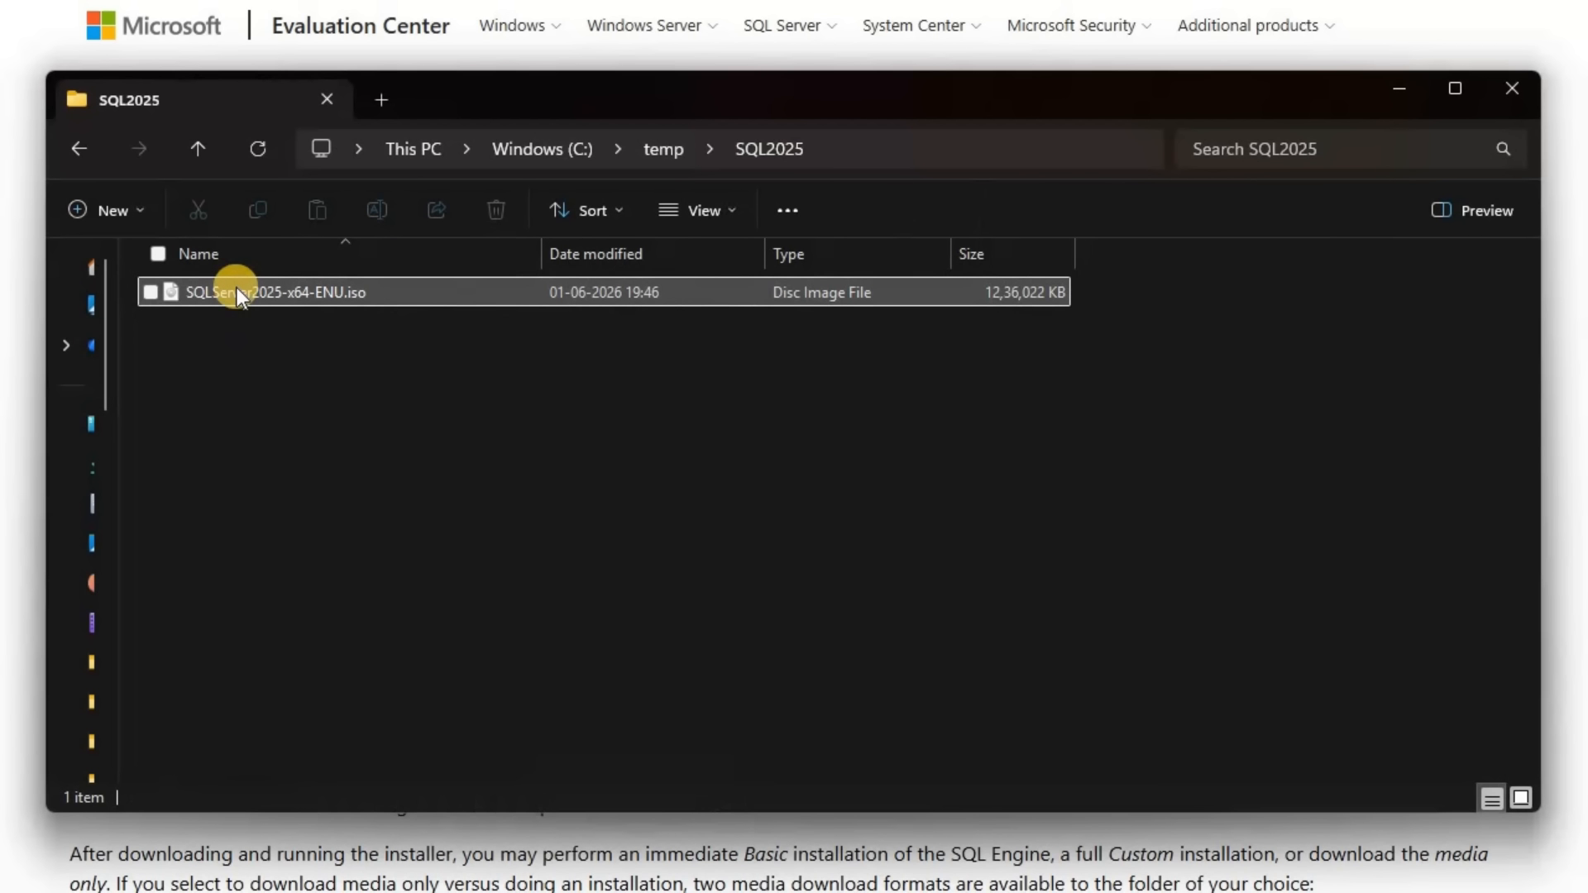
{"action": "right_click", "coordinate": [237, 290]}
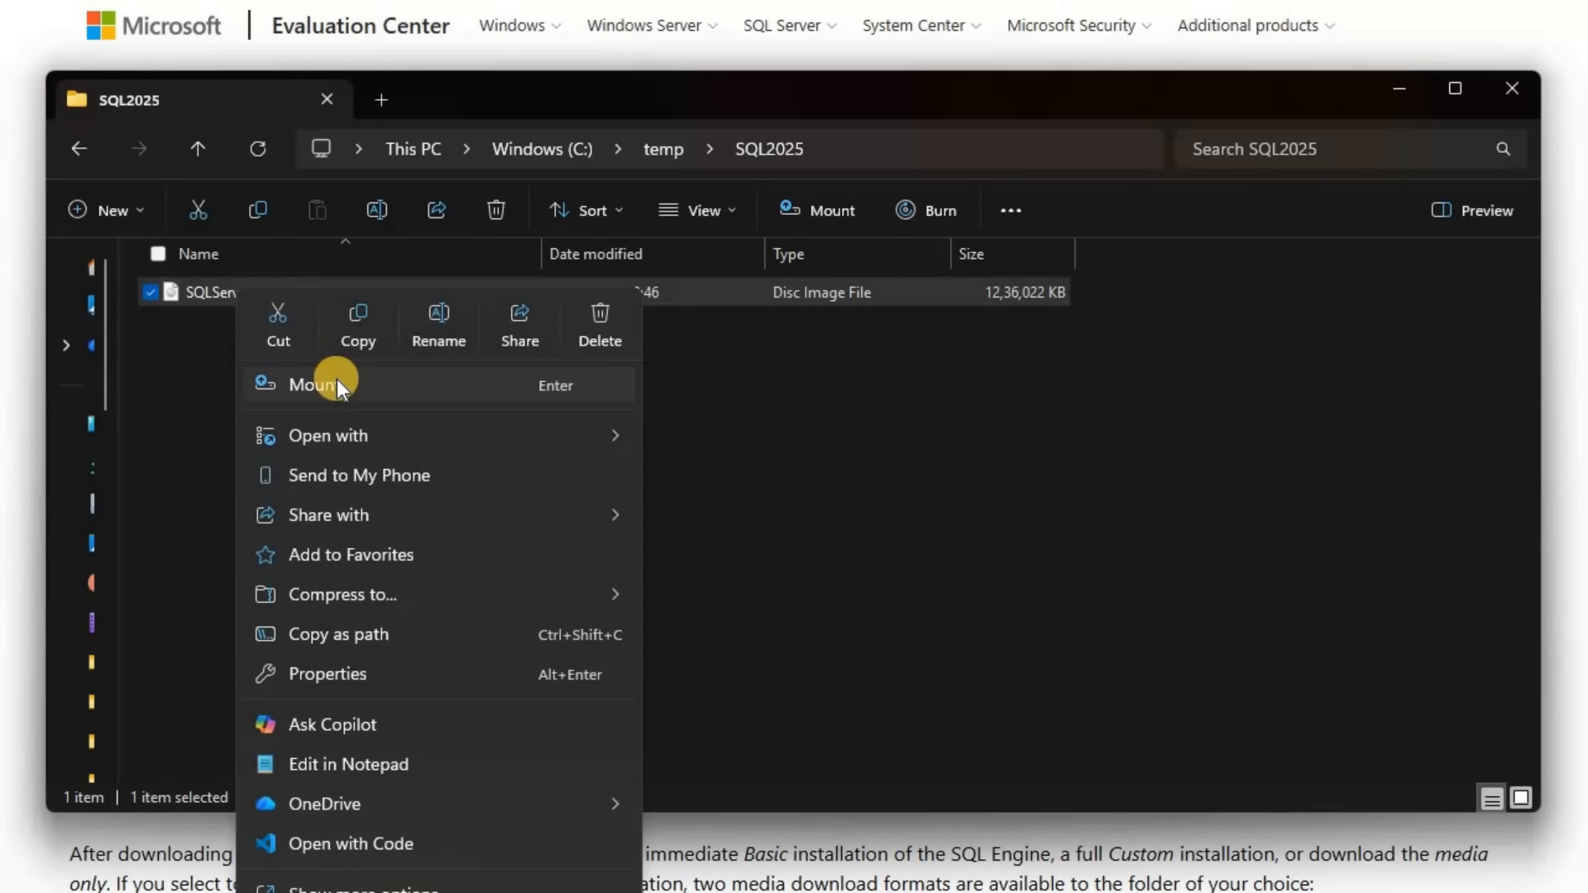
{"action": "left_click", "coordinate": [336, 382]}
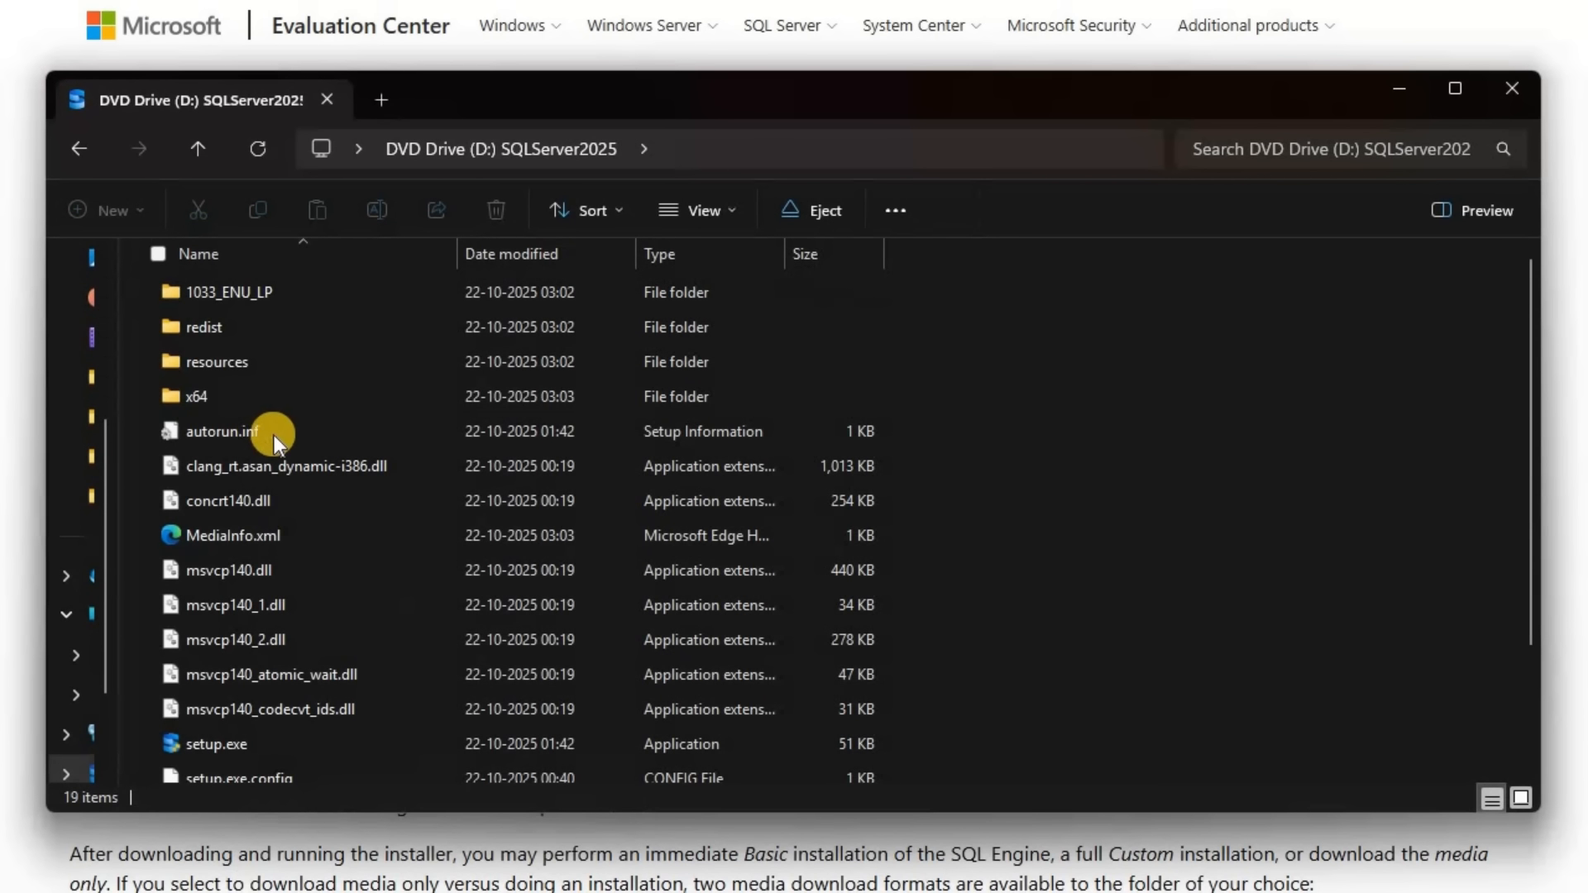
Copy all files and folders on the mounted SQLServer2025 drive
{"action": "left_click", "coordinate": [276, 433]}
{"action": "left_click", "coordinate": [240, 503]}
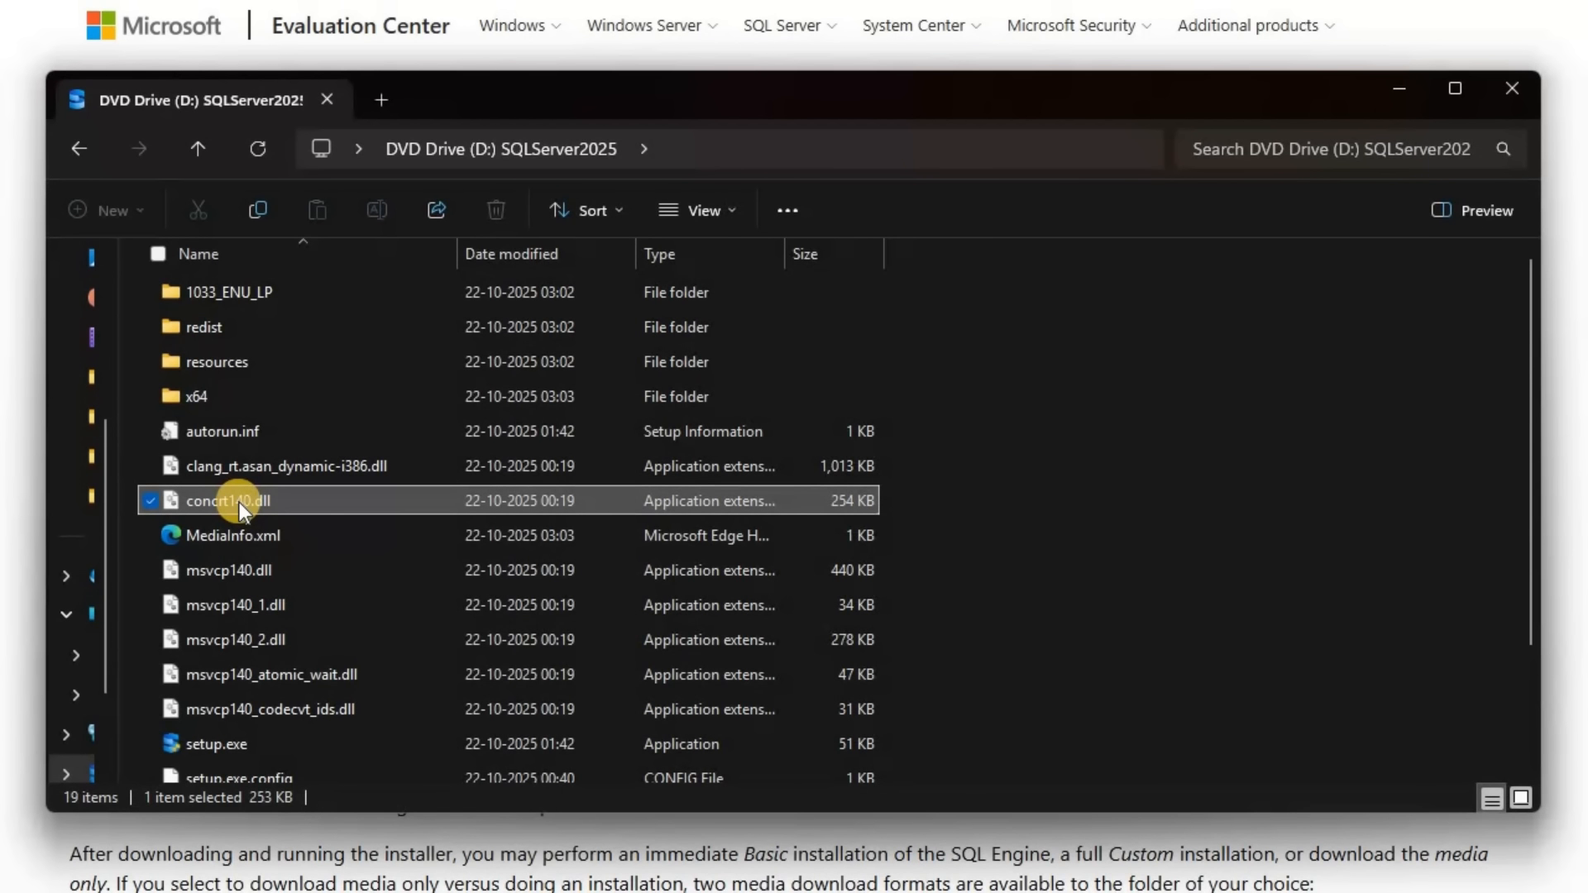
{"action": "key", "text": "ctrl+a"}
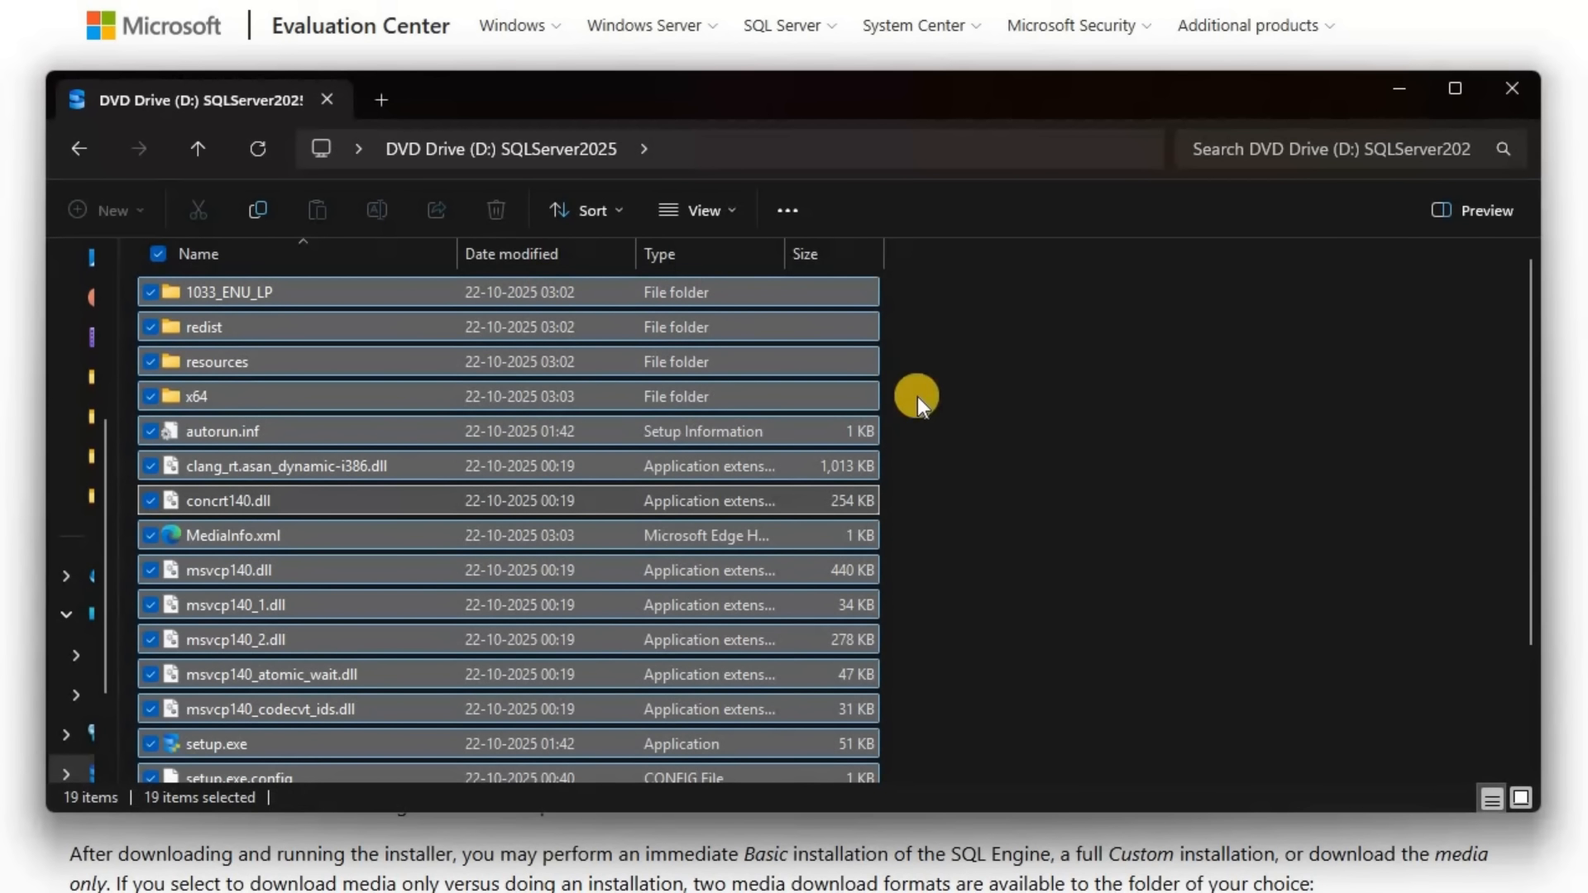
{"action": "key", "text": "ctrl+c"}
{"action": "left_click", "coordinate": [495, 496]}
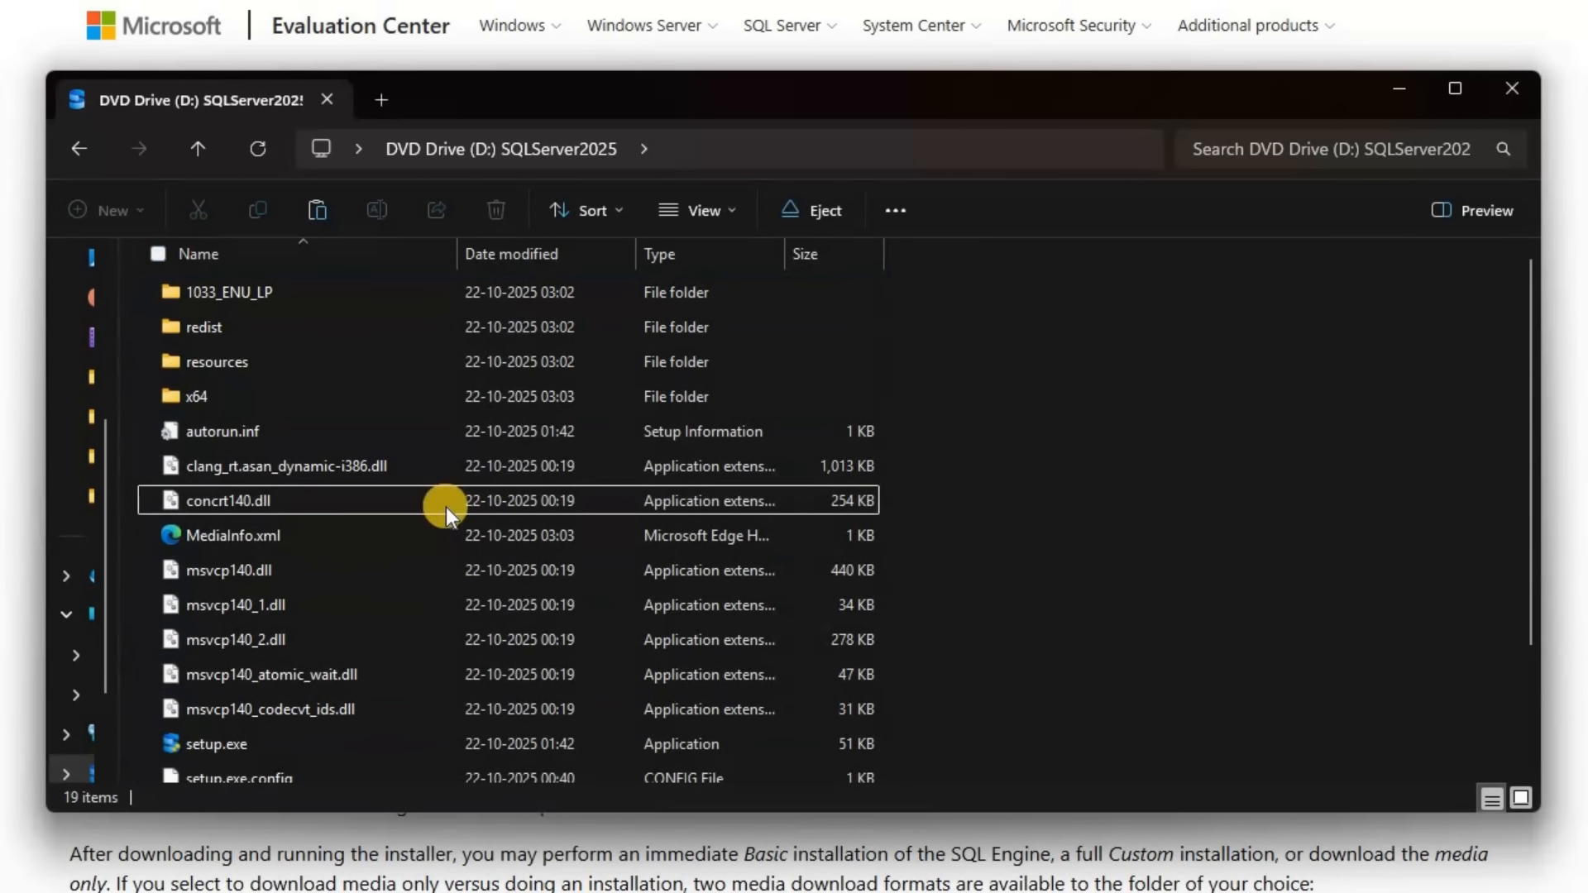
Launch setup.exe from the mounted drive and start a new SQL Server standalone installation
{"action": "right_click", "coordinate": [225, 743]}
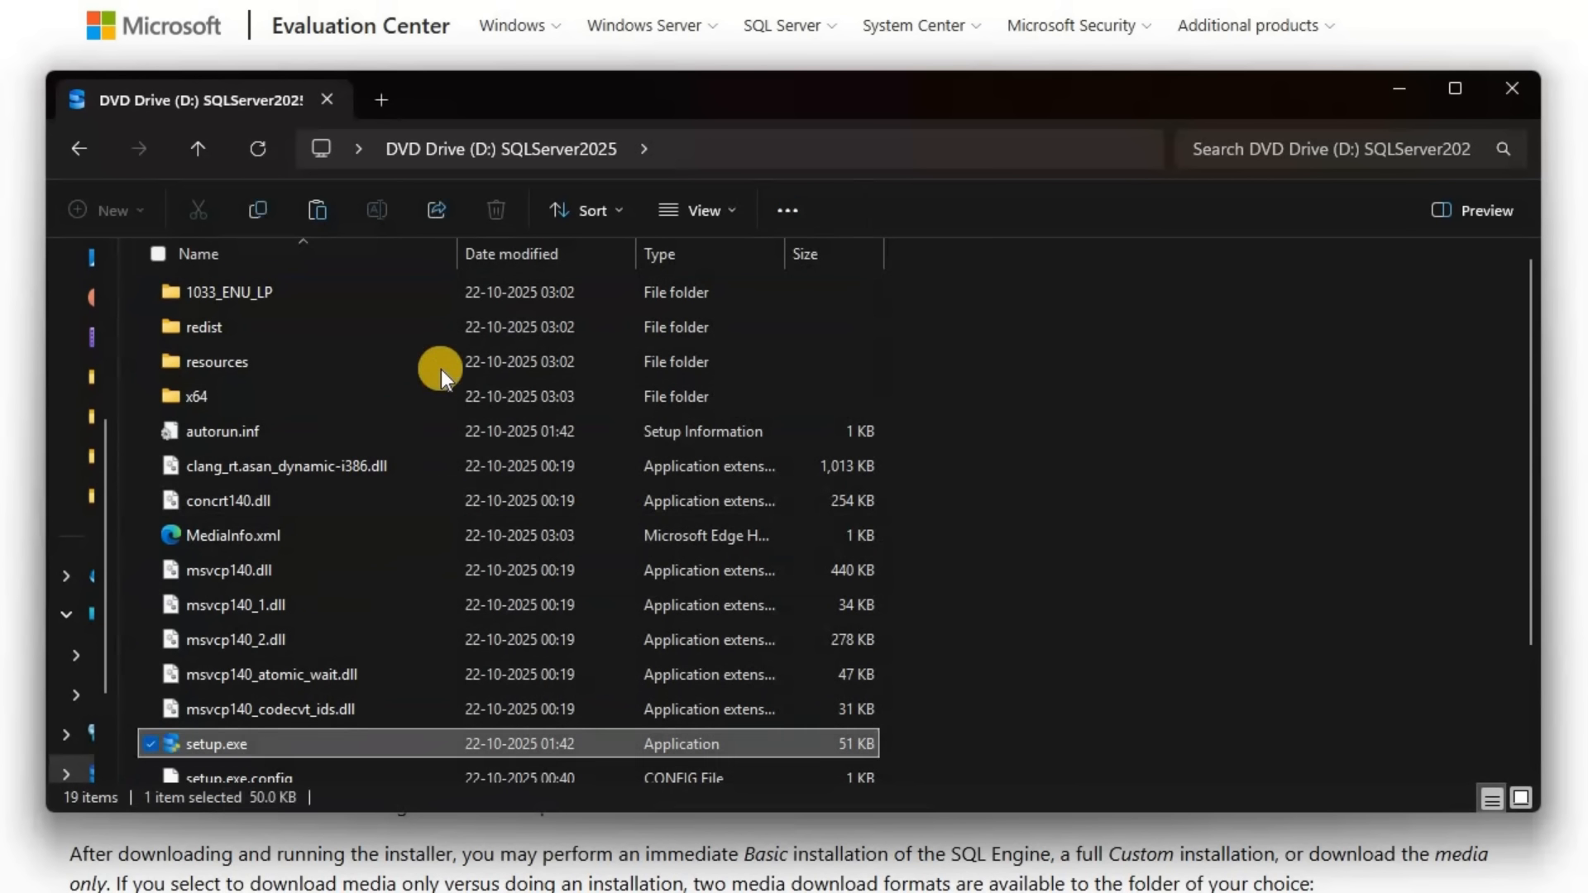
{"action": "left_click", "coordinate": [408, 339]}
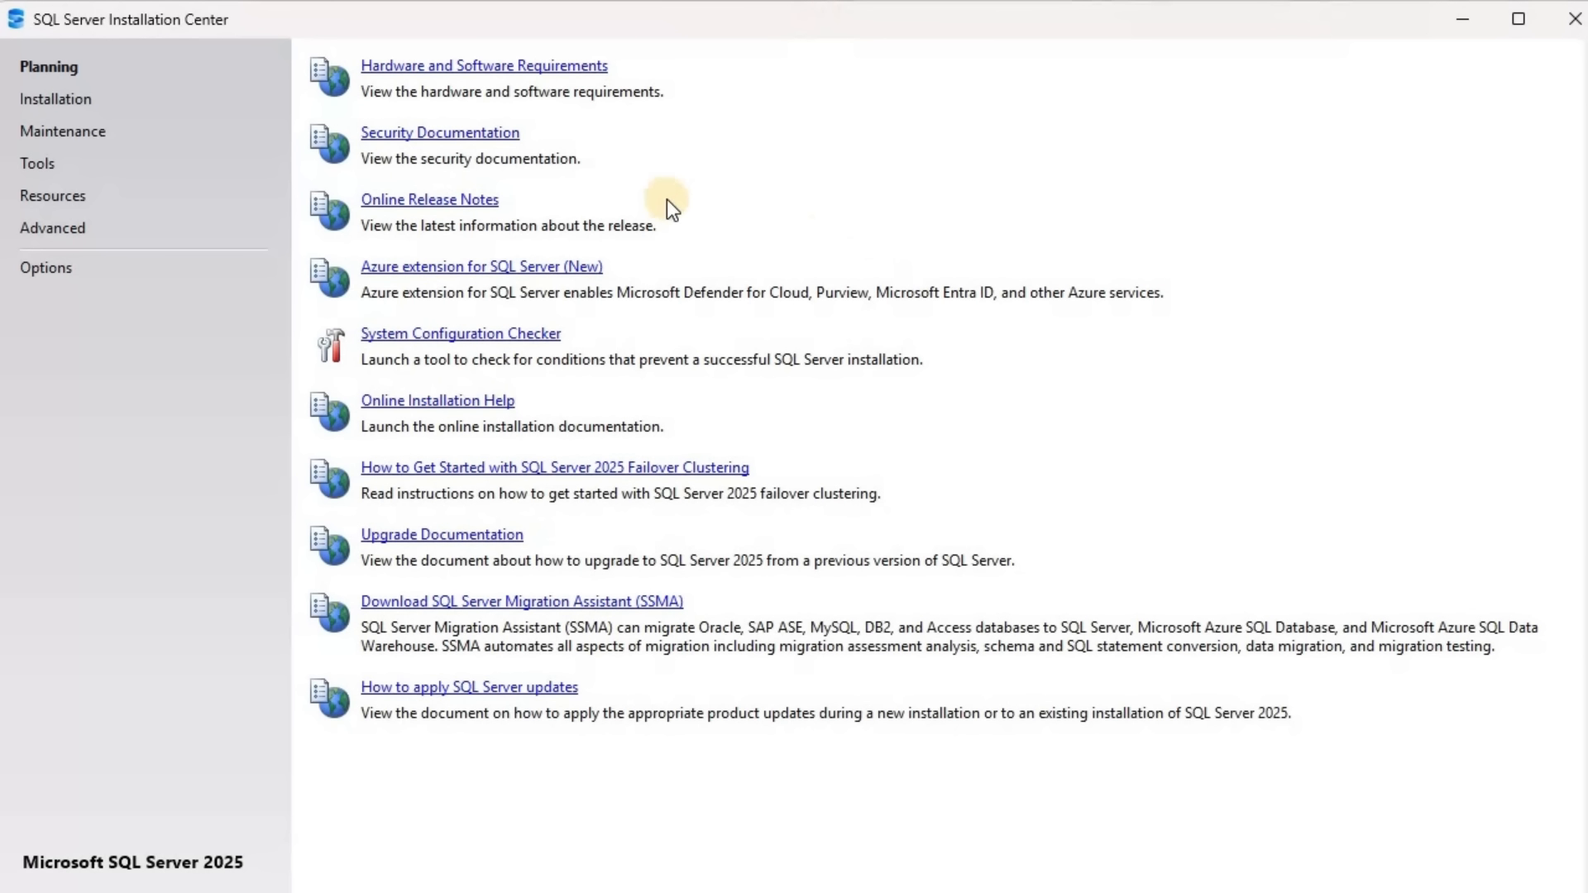
{"action": "left_click", "coordinate": [91, 110]}
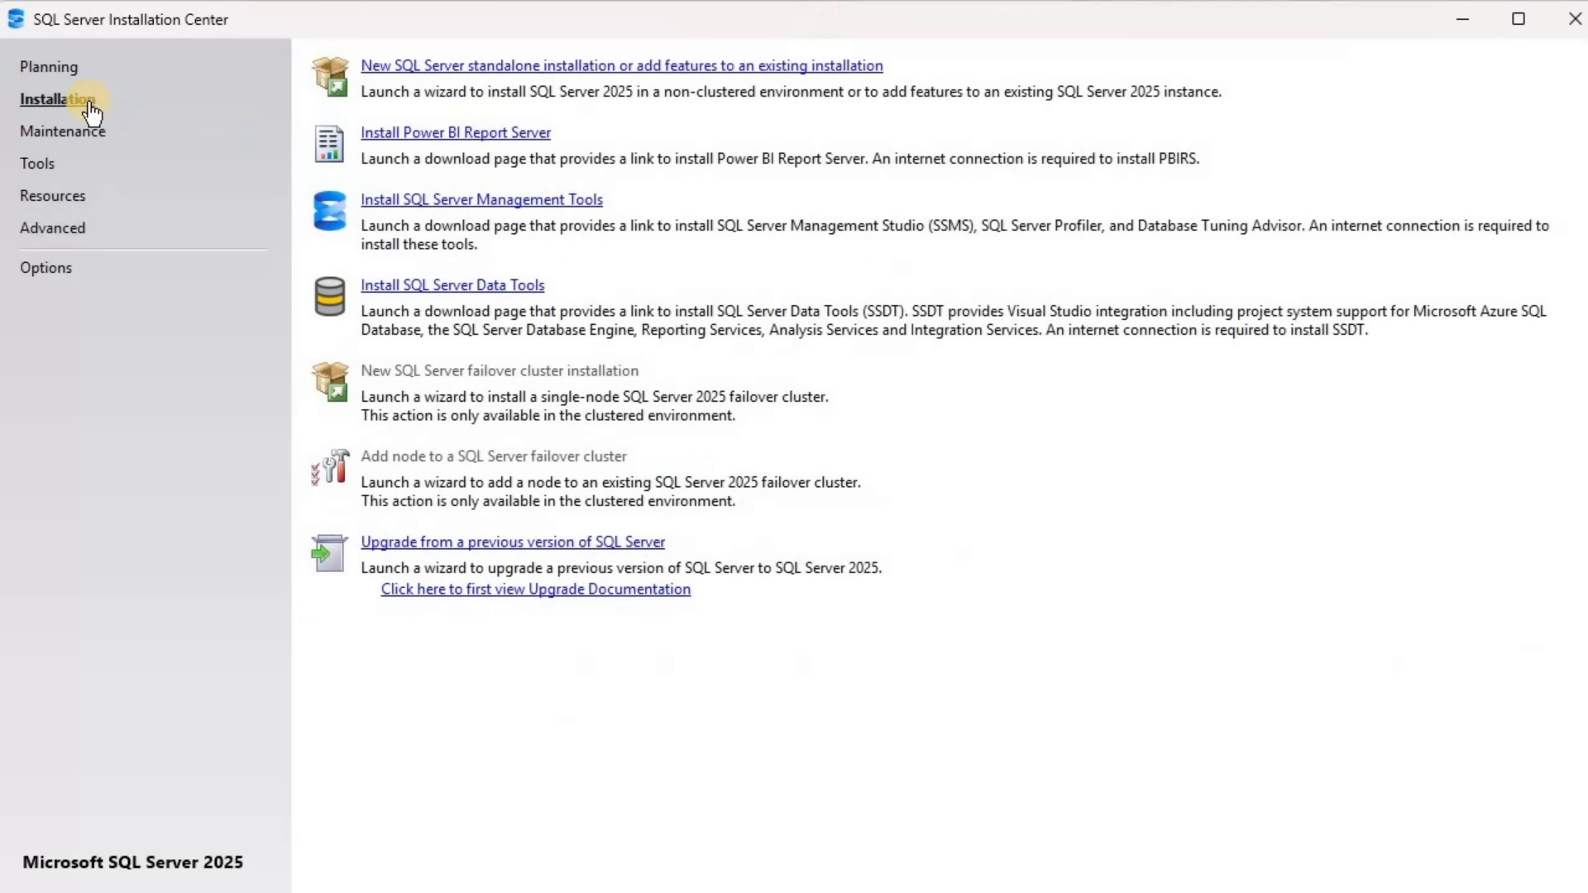
{"action": "left_click", "coordinate": [635, 68]}
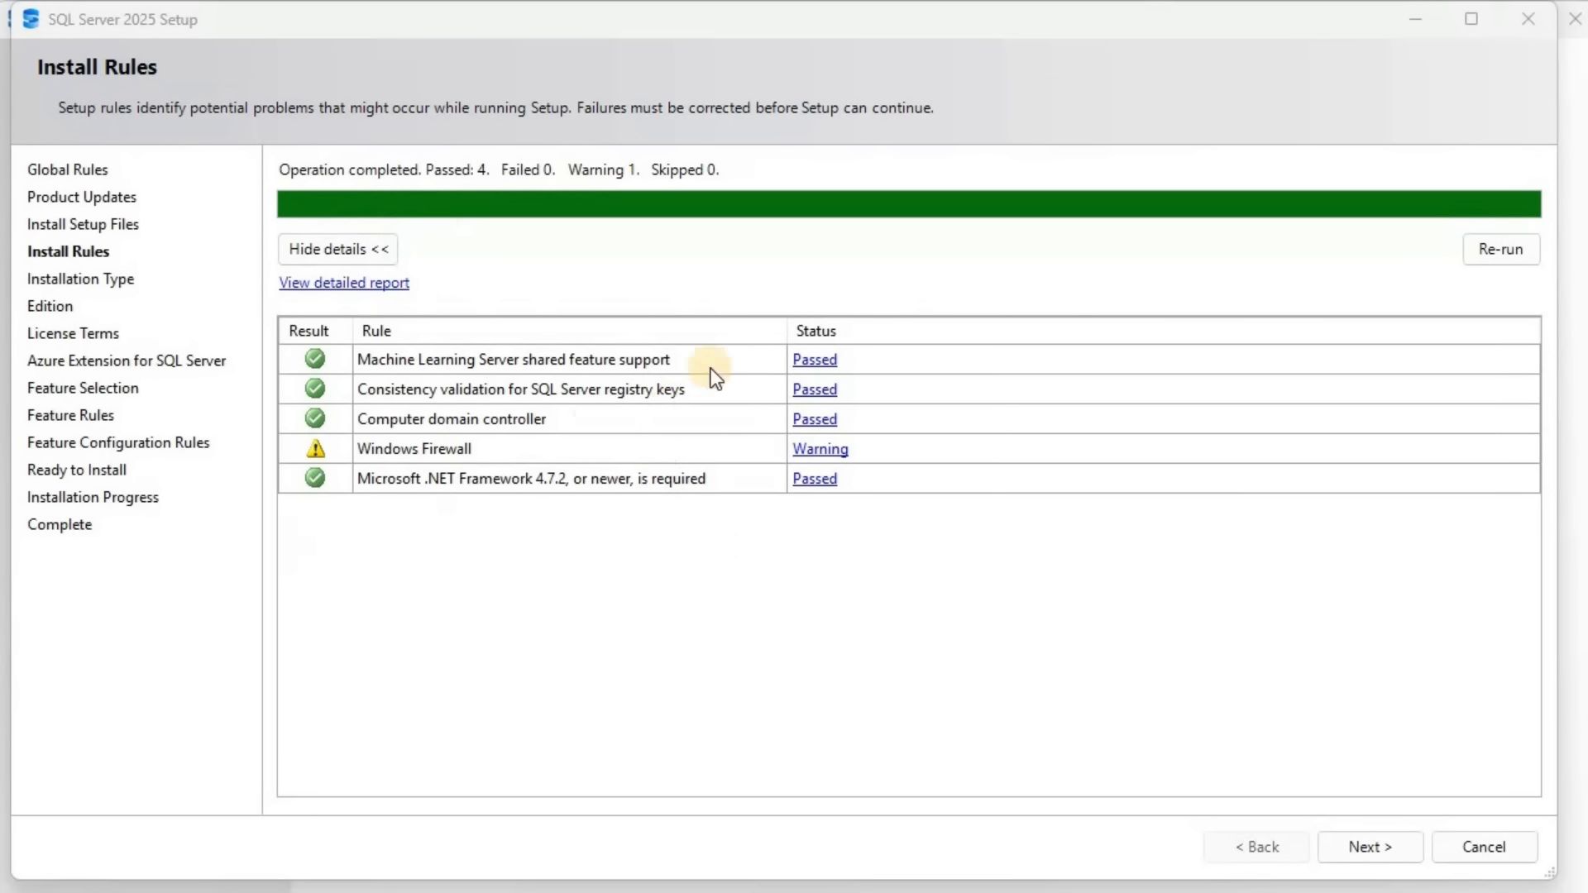
Continue past the install rules with a new installation of SQL Server 2025 and specify the free Enterprise Developer edition
{"action": "left_click", "coordinate": [1376, 849]}
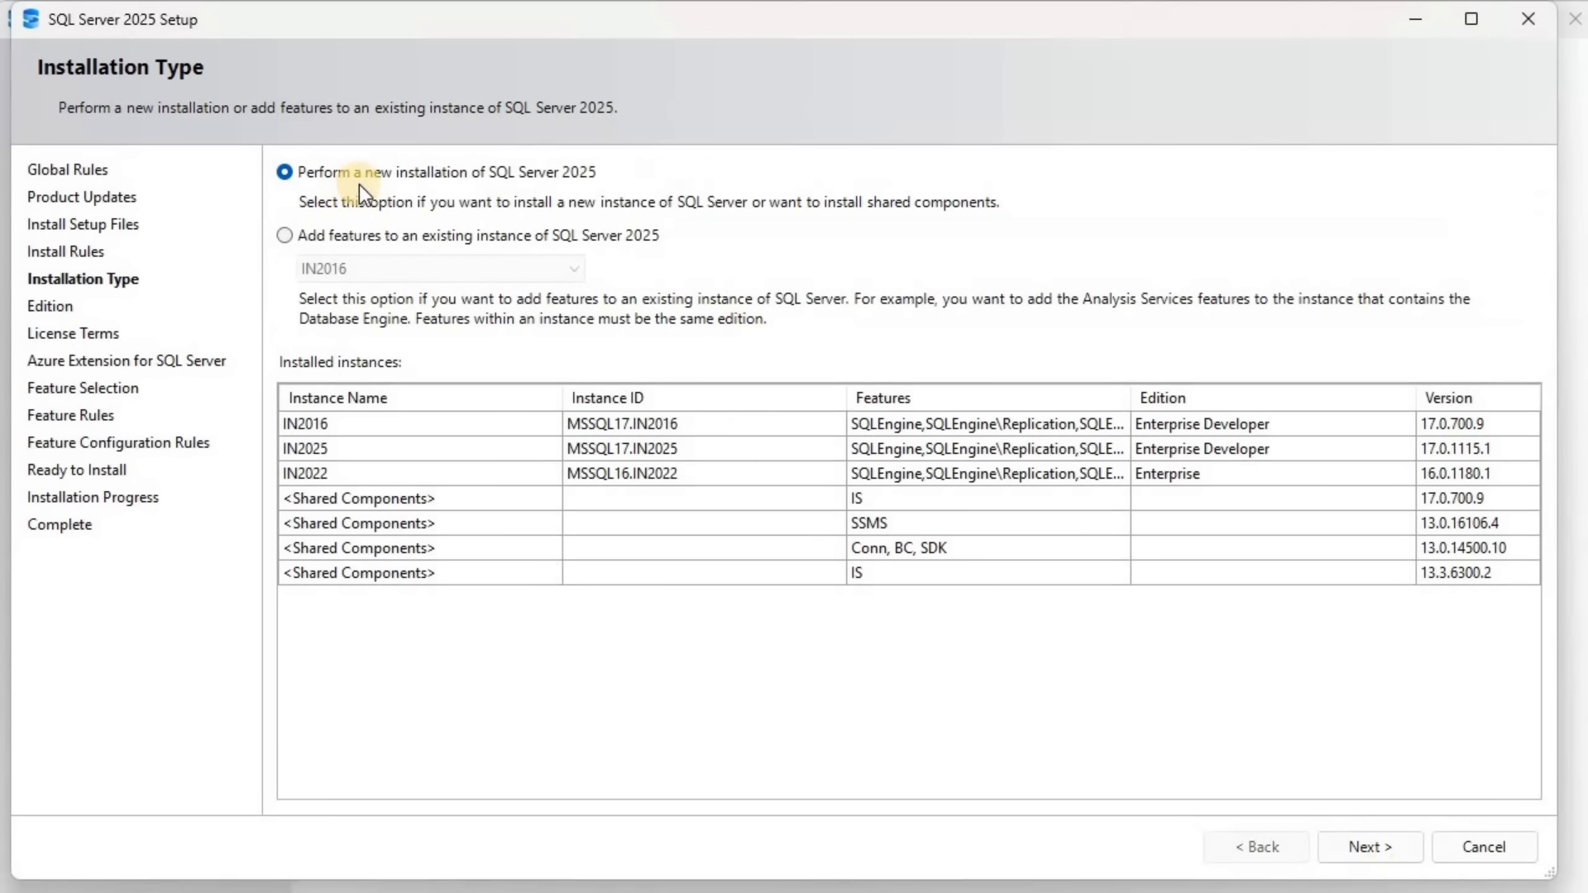
{"action": "left_click", "coordinate": [1352, 845]}
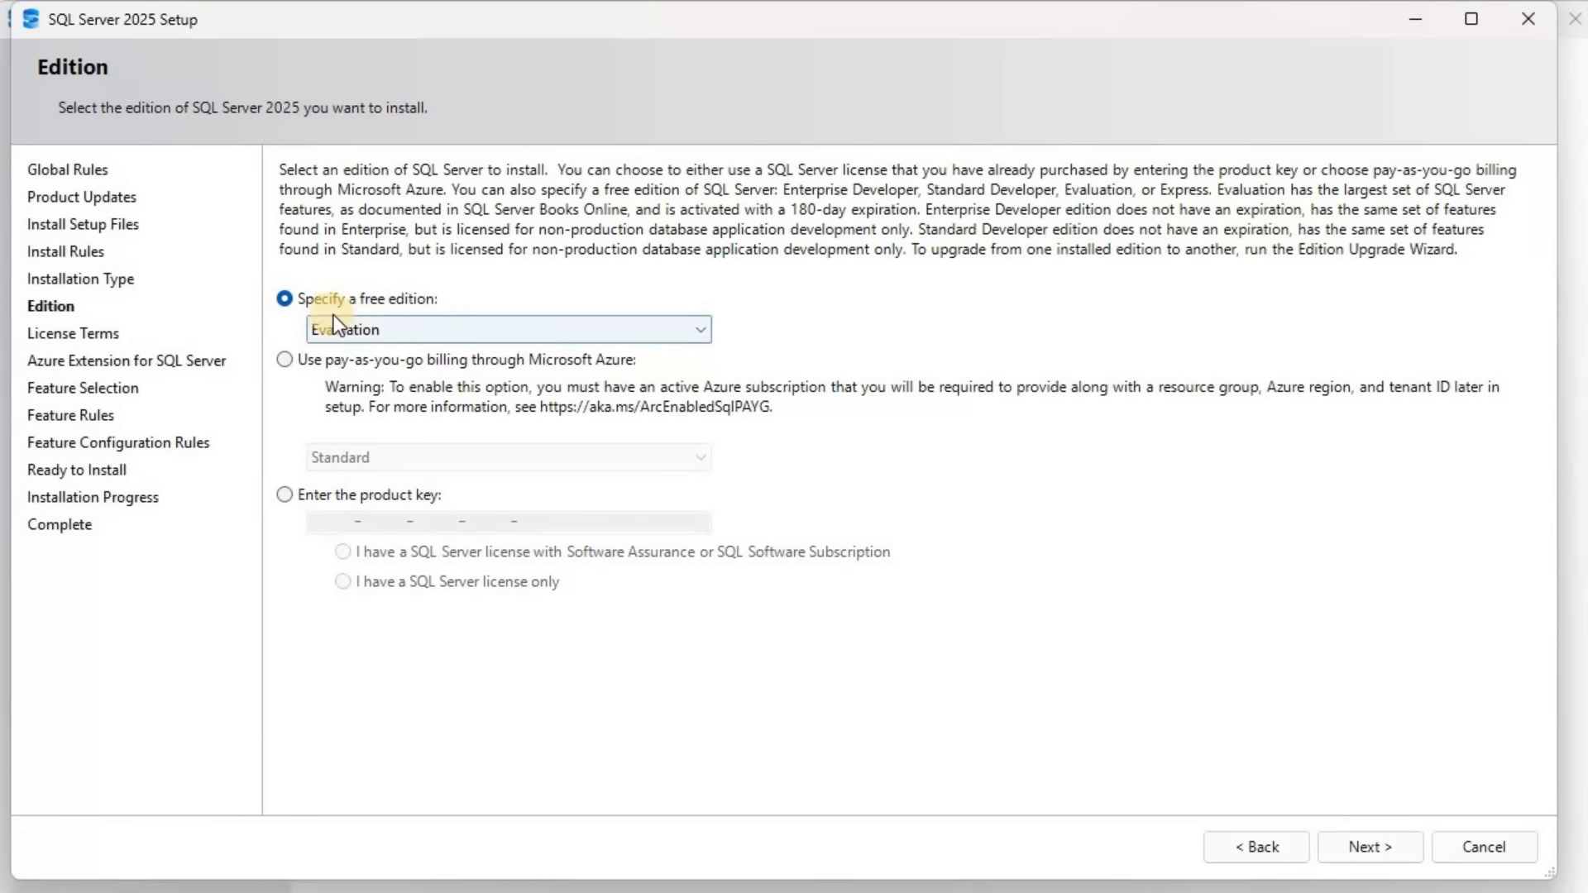
{"action": "left_click", "coordinate": [703, 327]}
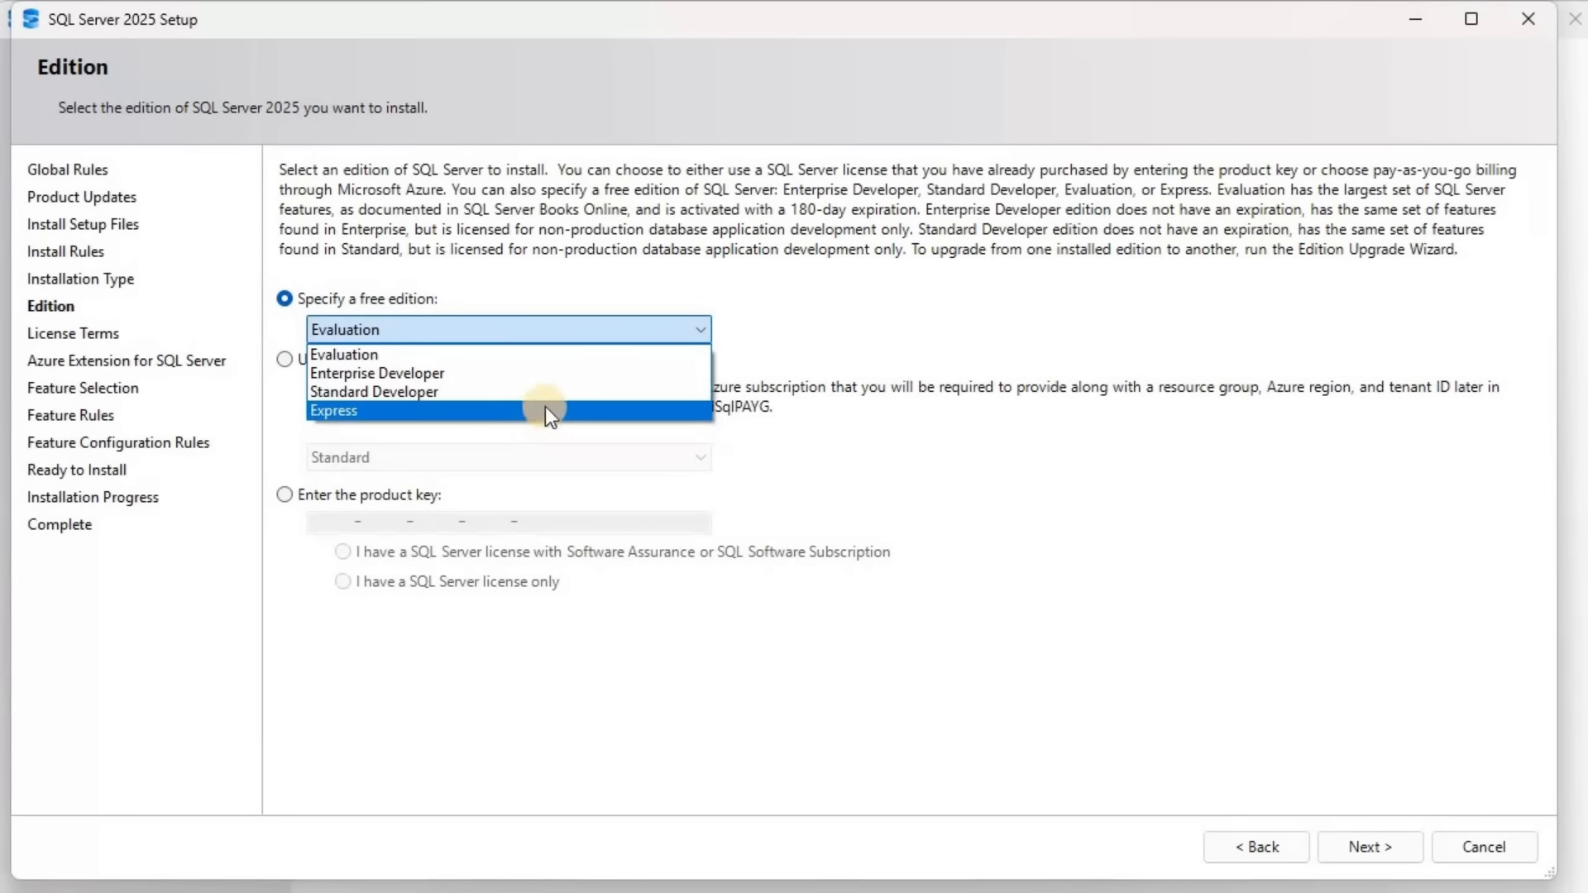
{"action": "left_click", "coordinate": [502, 373]}
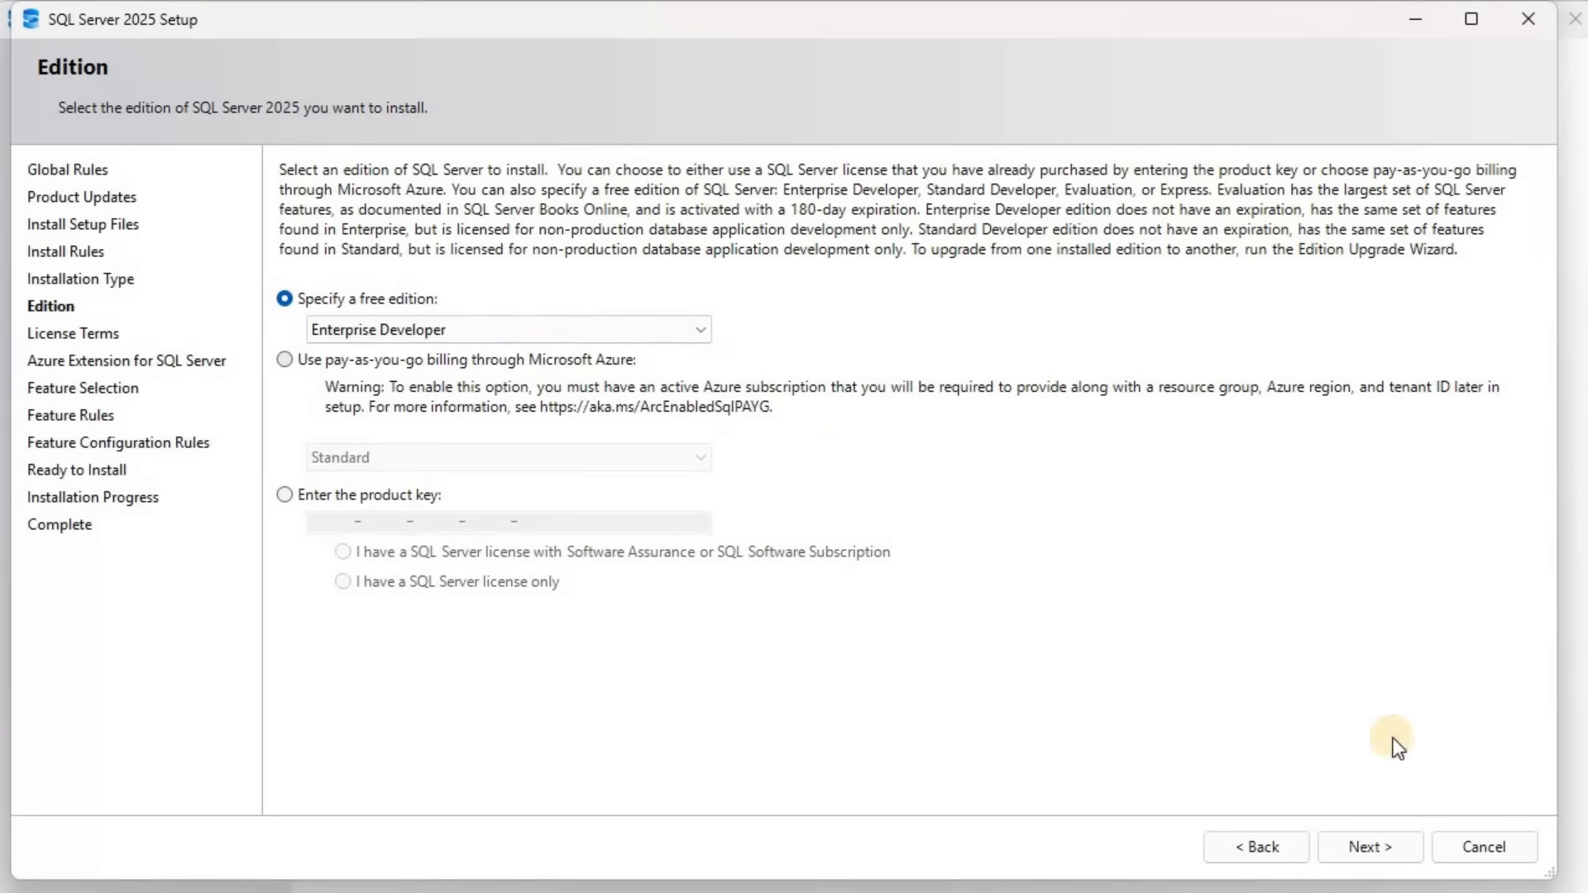
{"action": "left_click", "coordinate": [1382, 853]}
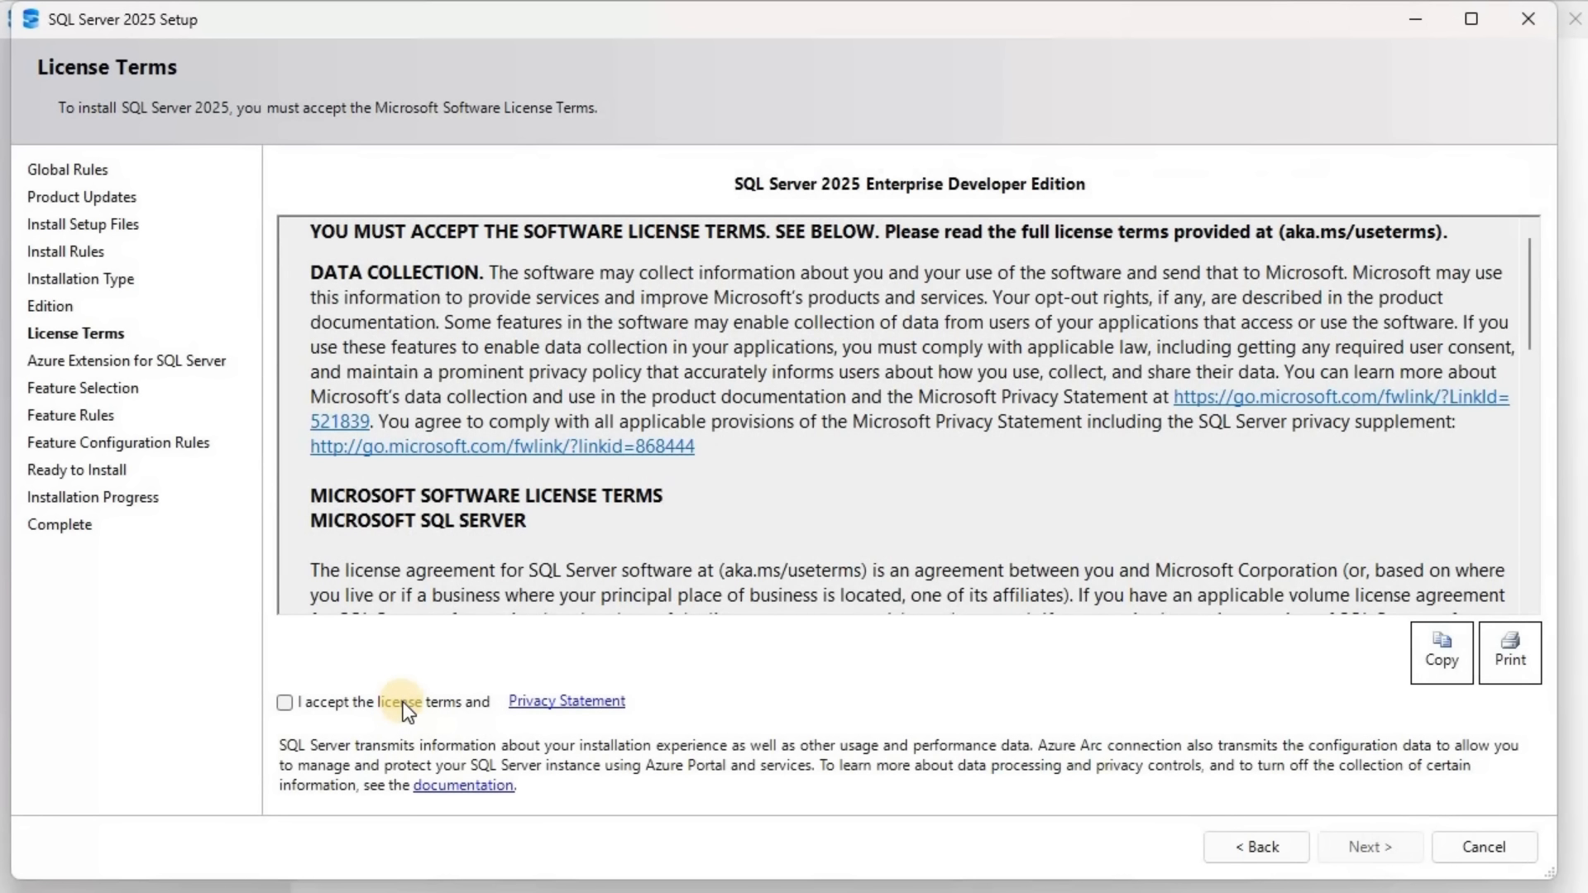
Accept the license terms and exclude the Azure Extension for SQL Server from the setup
{"action": "left_click", "coordinate": [404, 708]}
{"action": "left_click", "coordinate": [1374, 845]}
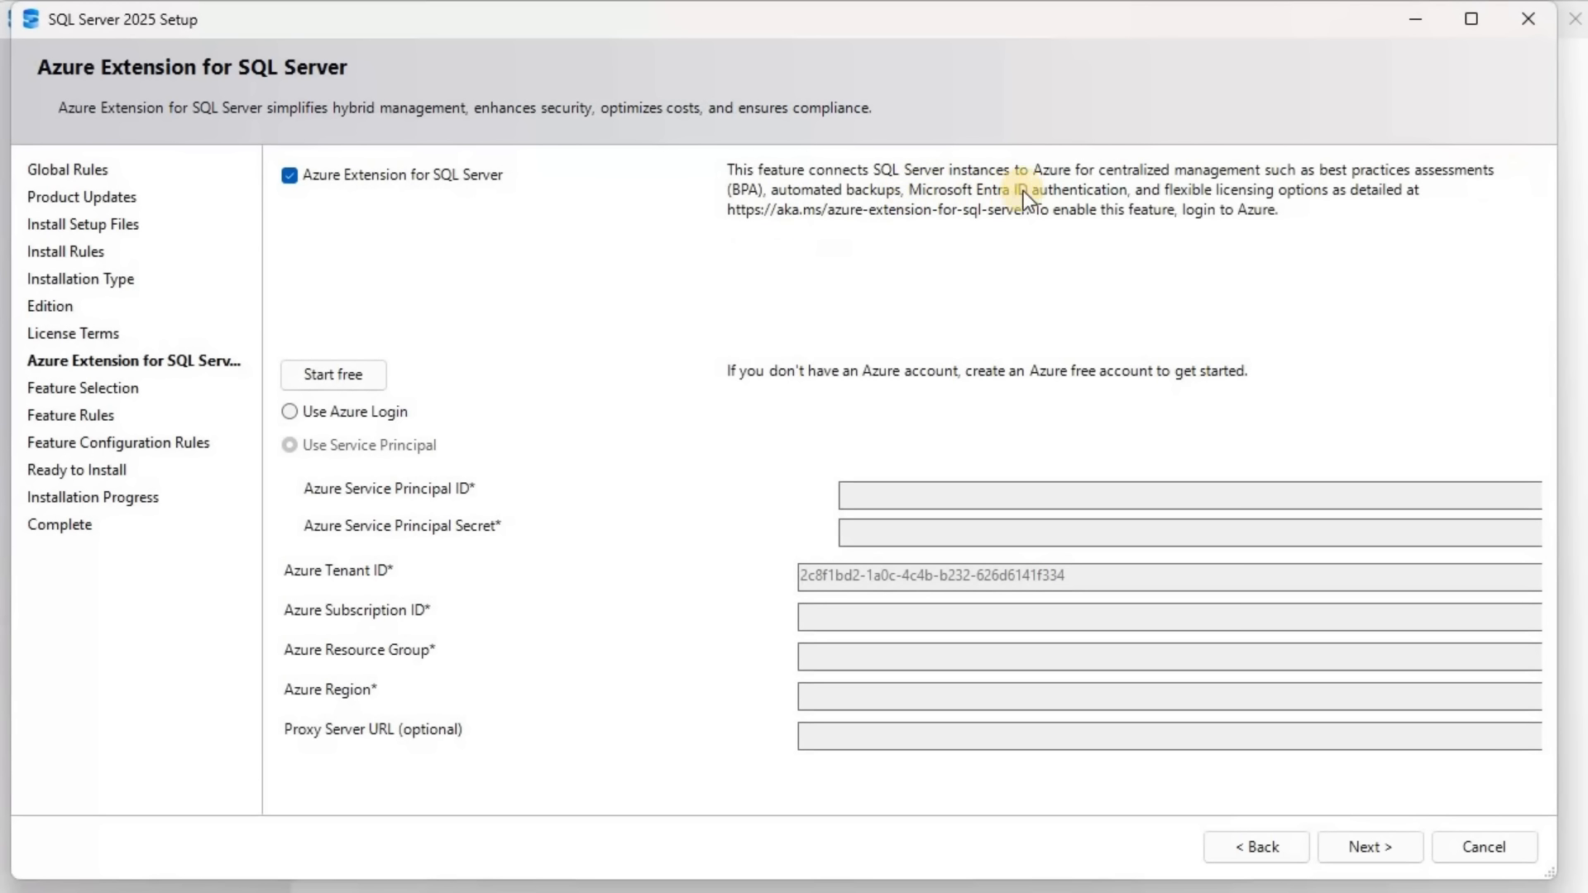
{"action": "left_click", "coordinate": [289, 176]}
{"action": "left_click", "coordinate": [1378, 846]}
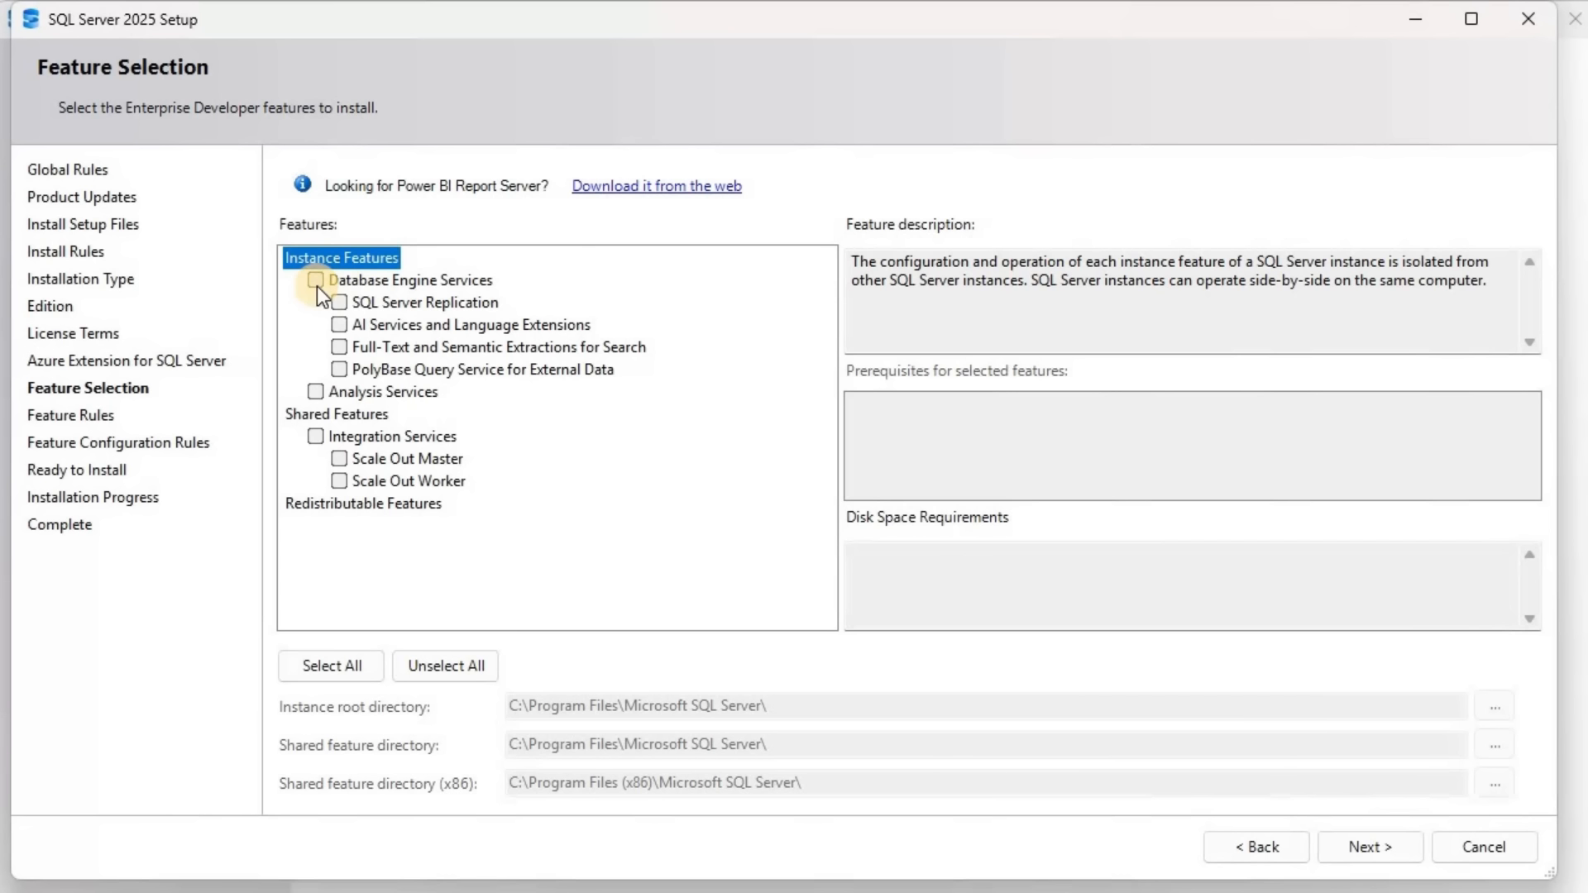
Select Database Engine Services with SQL Server Replication, AI Services and Language Extensions, Full-Text and Semantic Extractions, and PolyBase Query Service, and proceed to the feature rules
{"action": "left_click", "coordinate": [340, 305]}
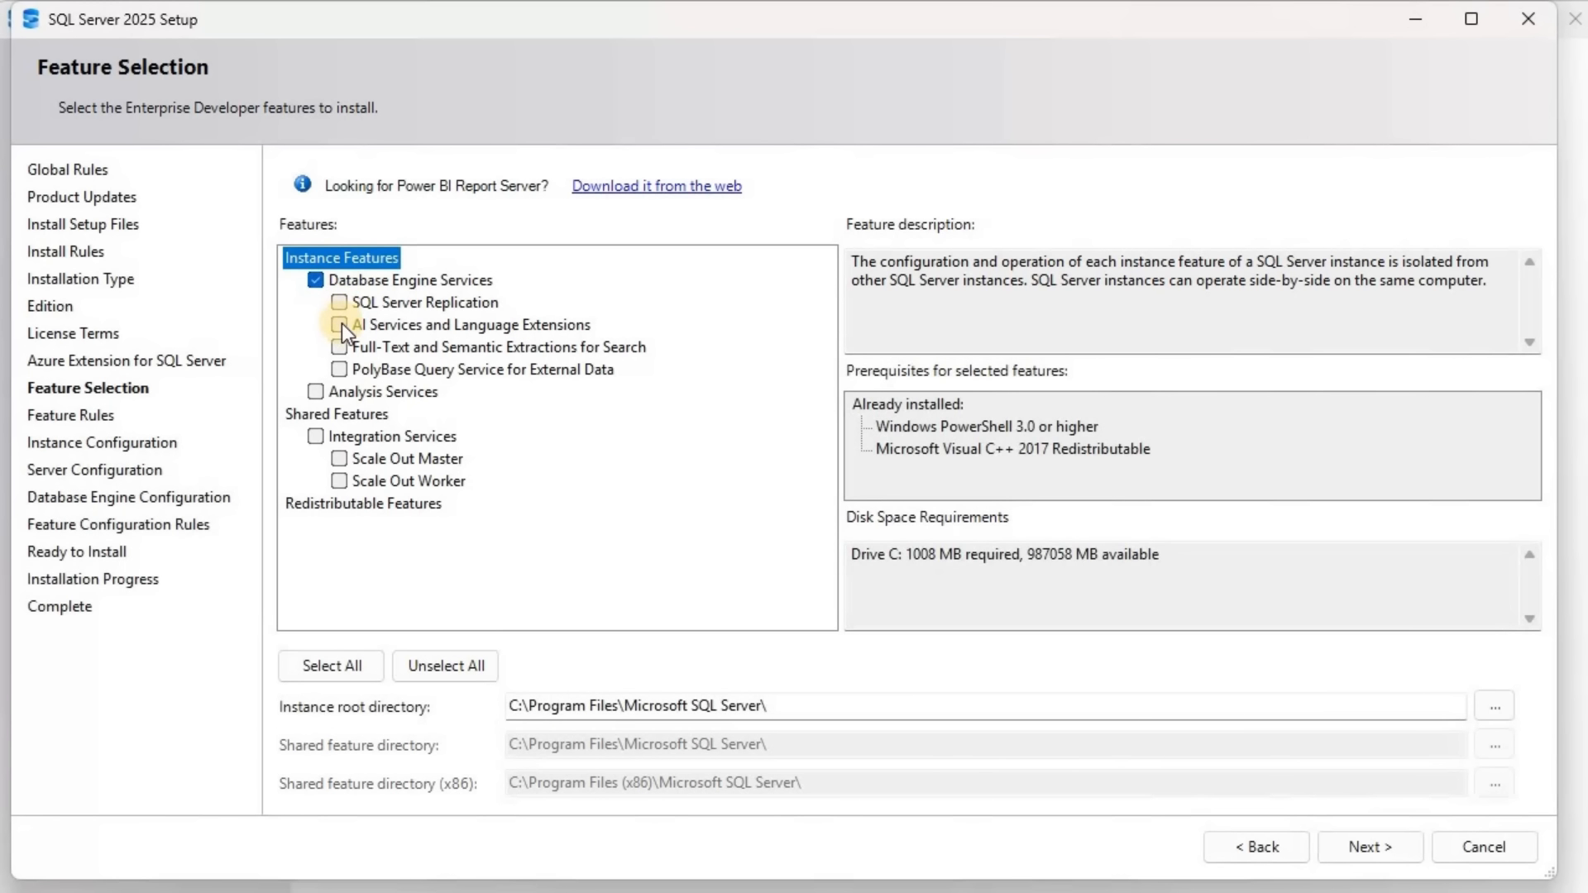
{"action": "left_click", "coordinate": [339, 324]}
{"action": "left_click", "coordinate": [339, 347]}
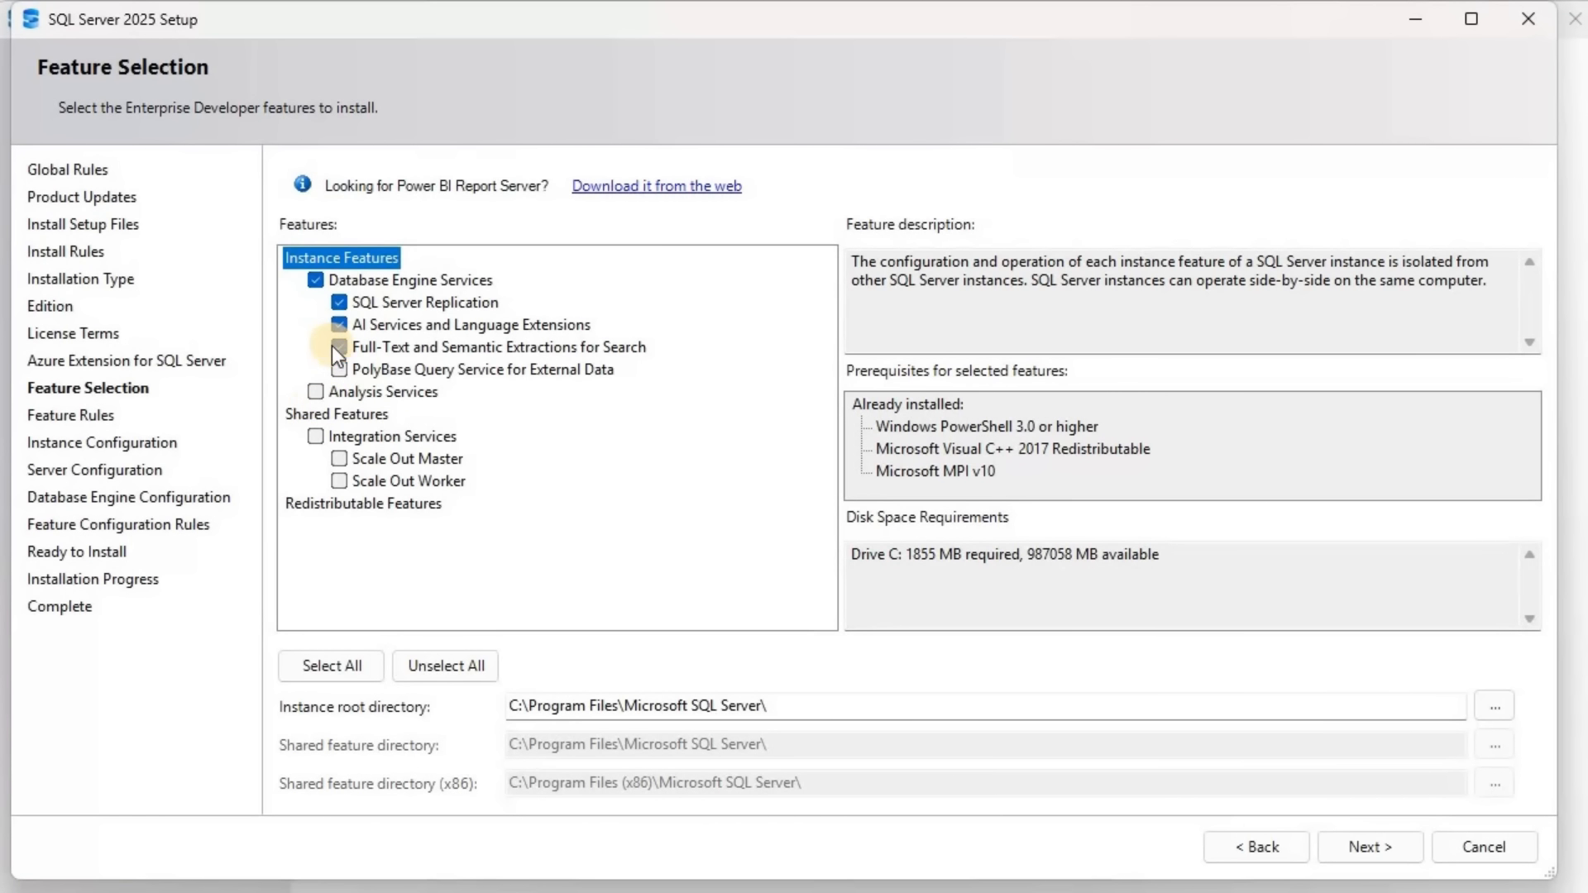
{"action": "left_click", "coordinate": [339, 369]}
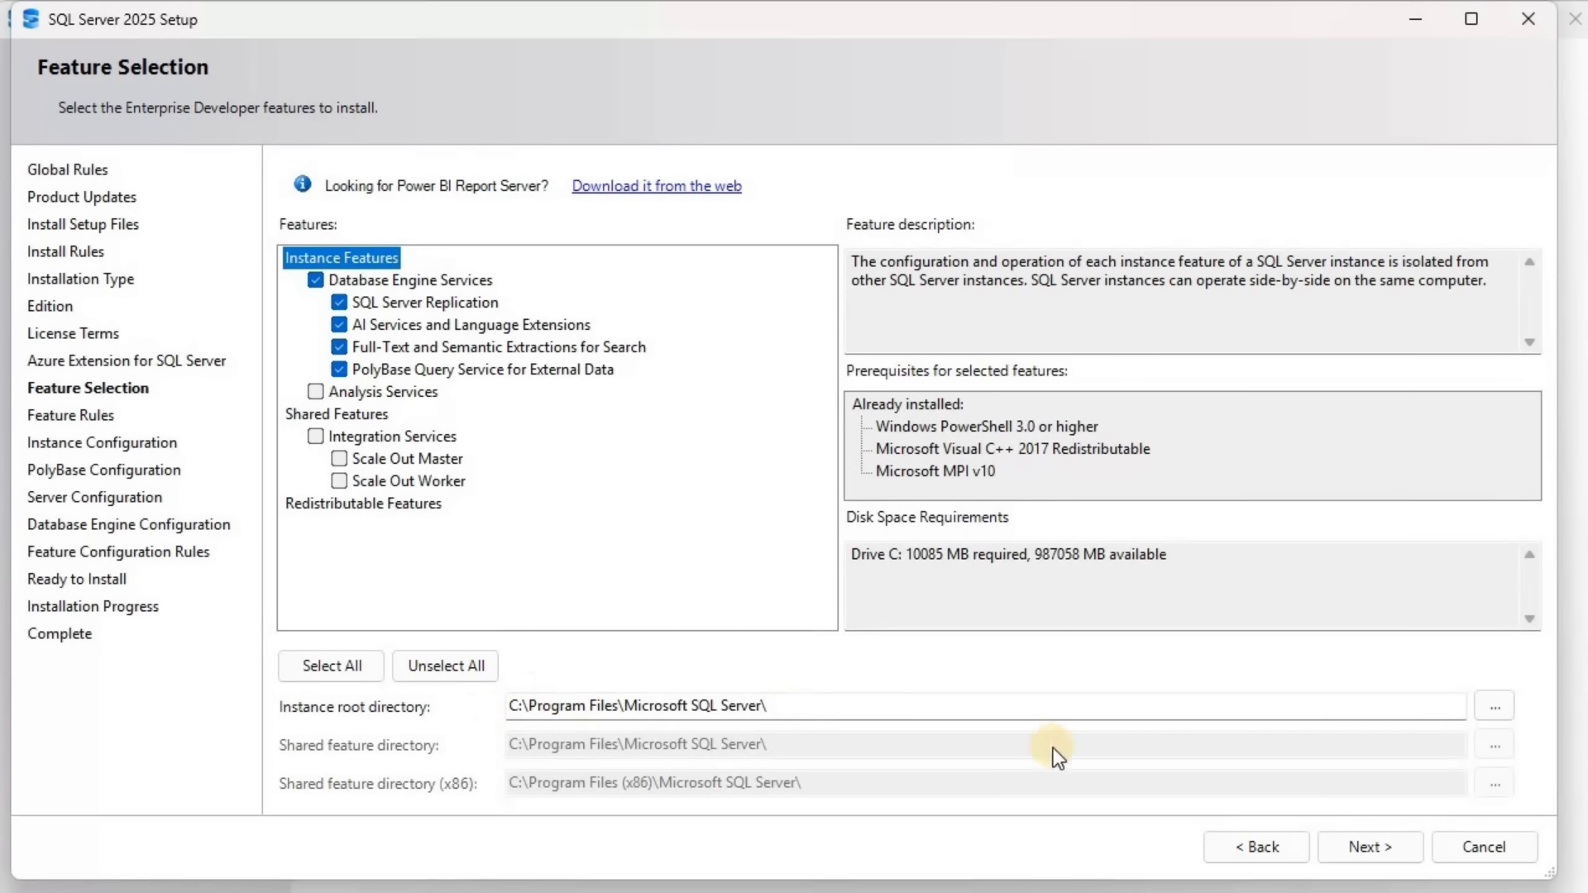
{"action": "left_click", "coordinate": [1383, 846]}
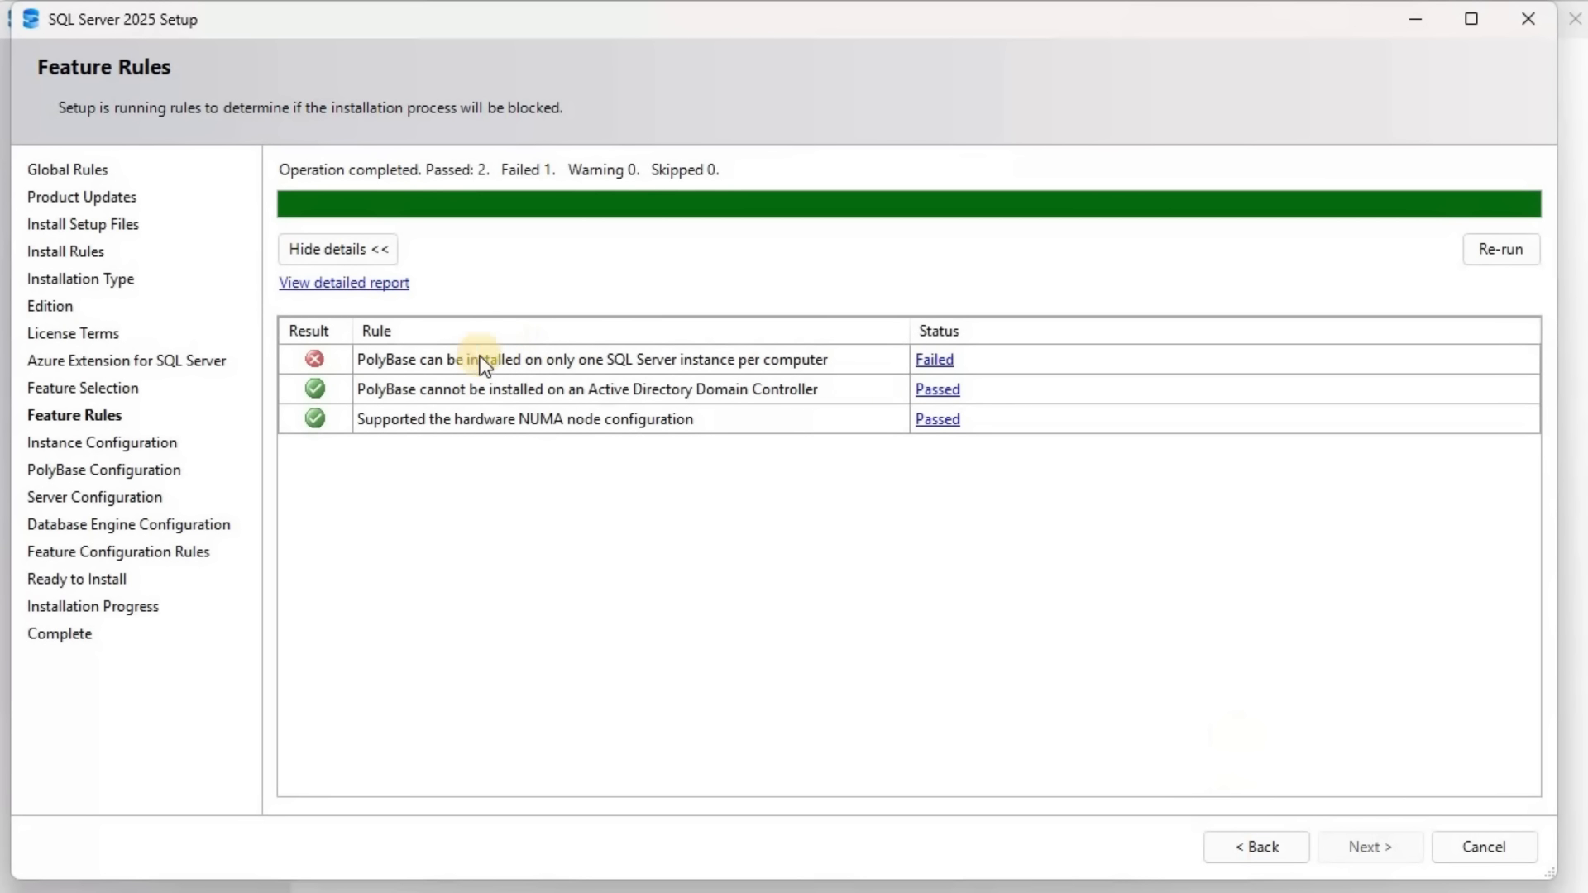
Remove PolyBase Query Service for External Data from the selected features and configure a named instance IN2025DB
{"action": "left_click", "coordinate": [1268, 848]}
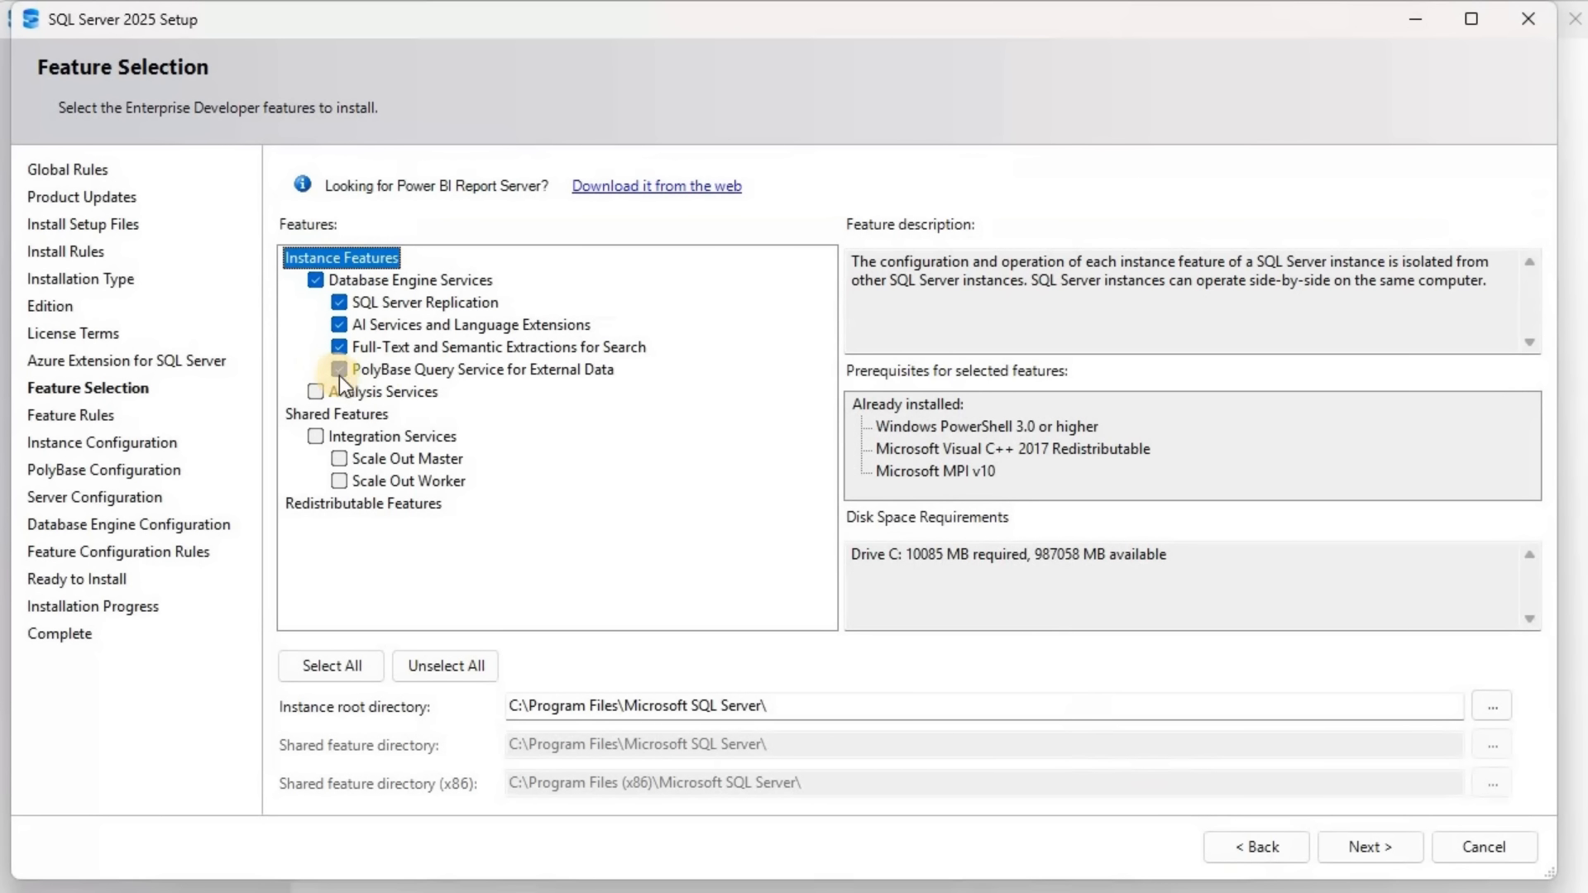
{"action": "left_click", "coordinate": [440, 376]}
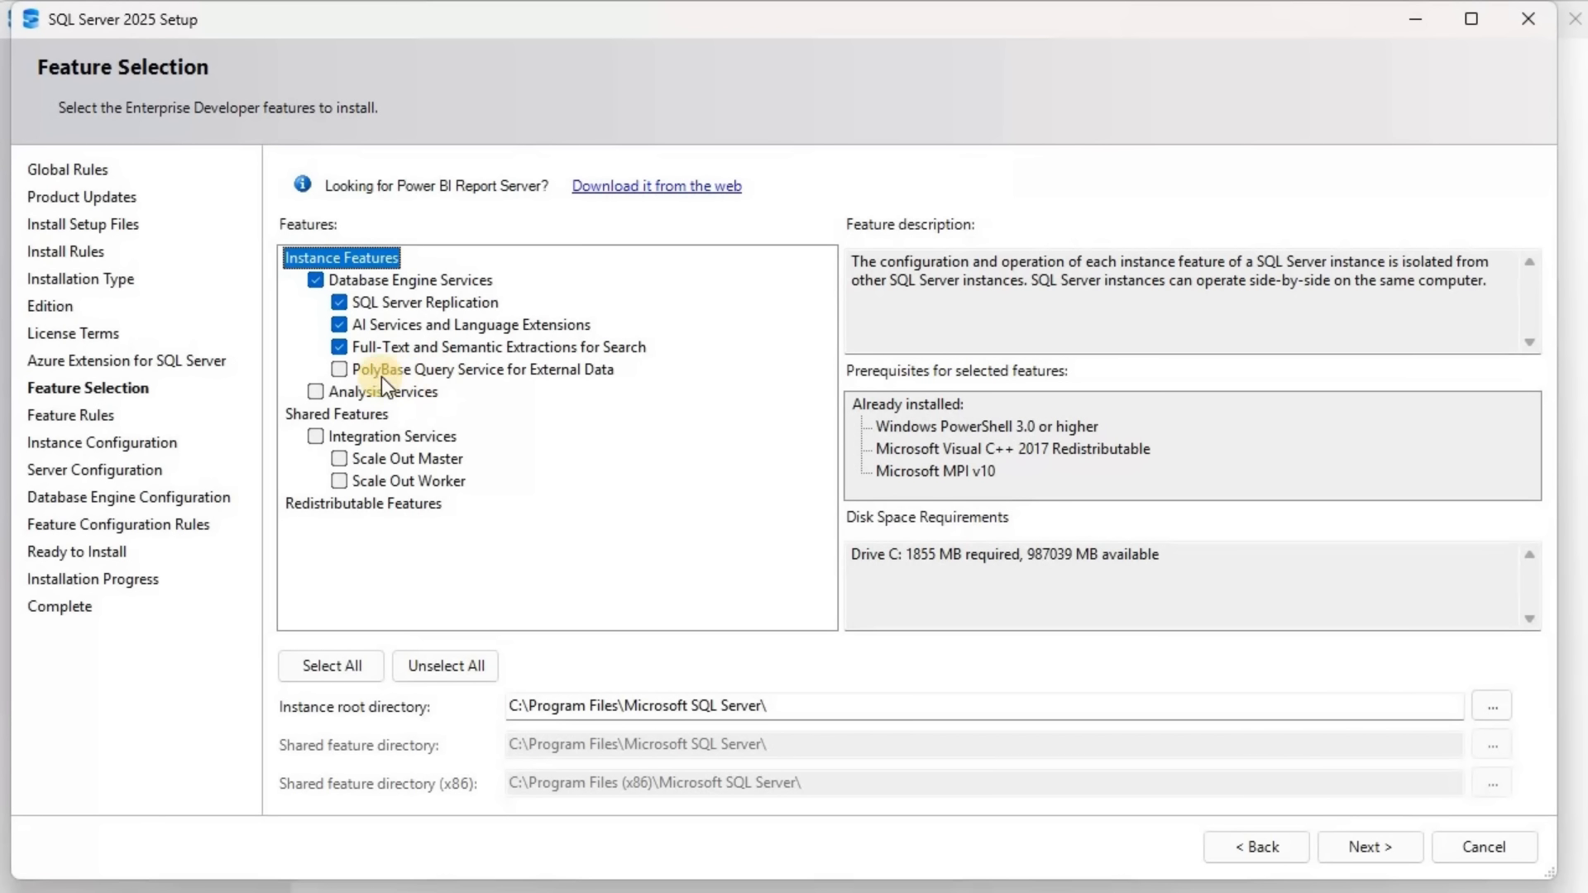
{"action": "left_click", "coordinate": [1379, 839]}
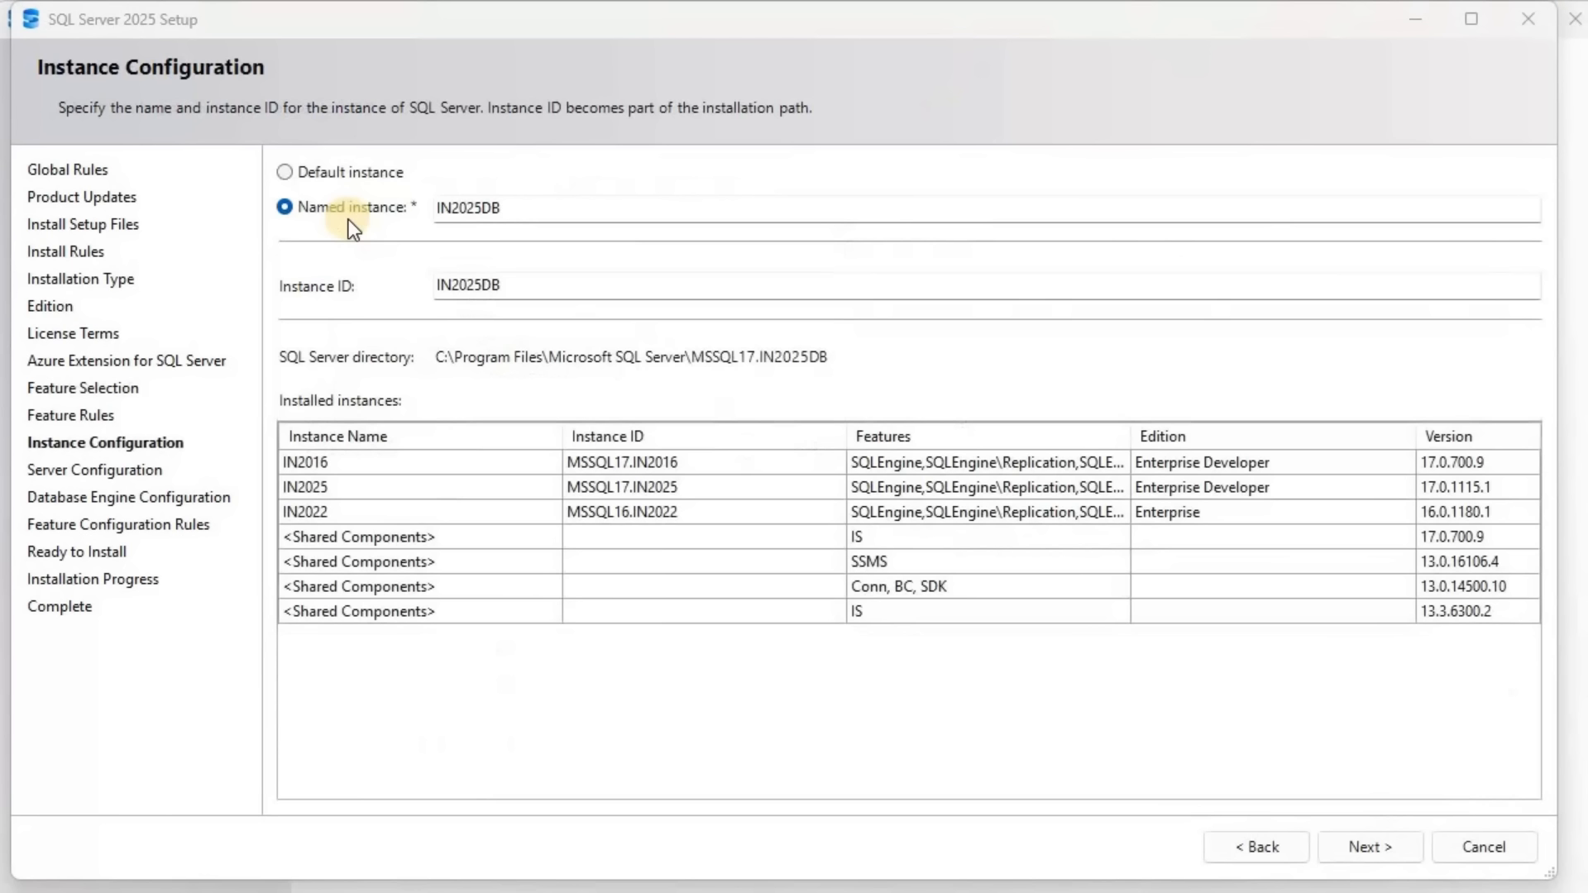
{"action": "left_click", "coordinate": [1406, 848]}
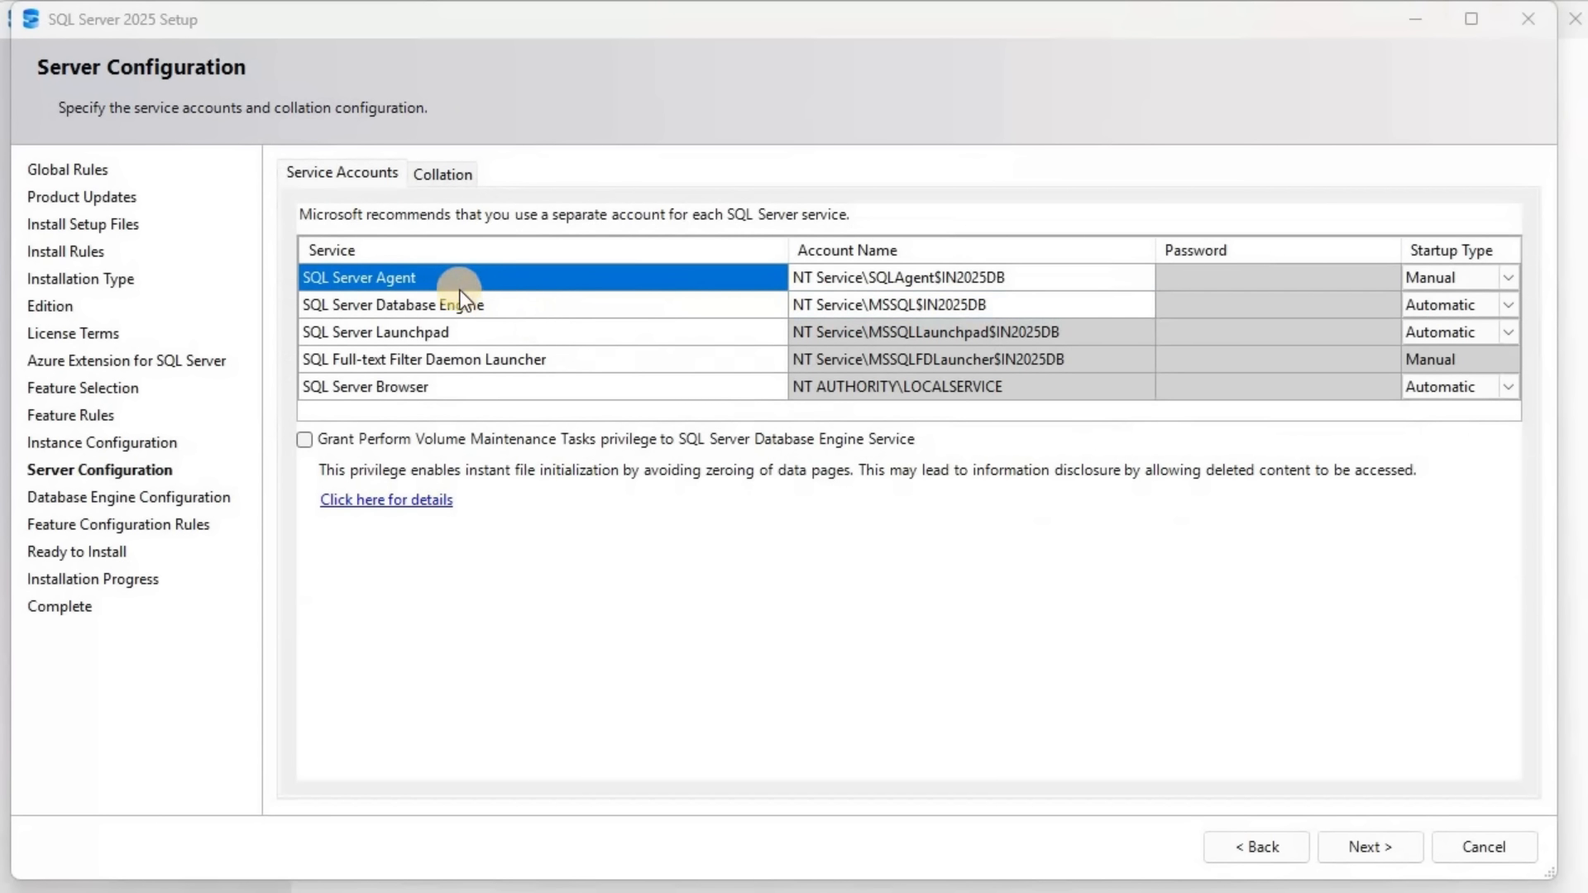
Set the startup type of the SQL Server Agent service to Automatic
{"action": "left_click", "coordinate": [986, 268]}
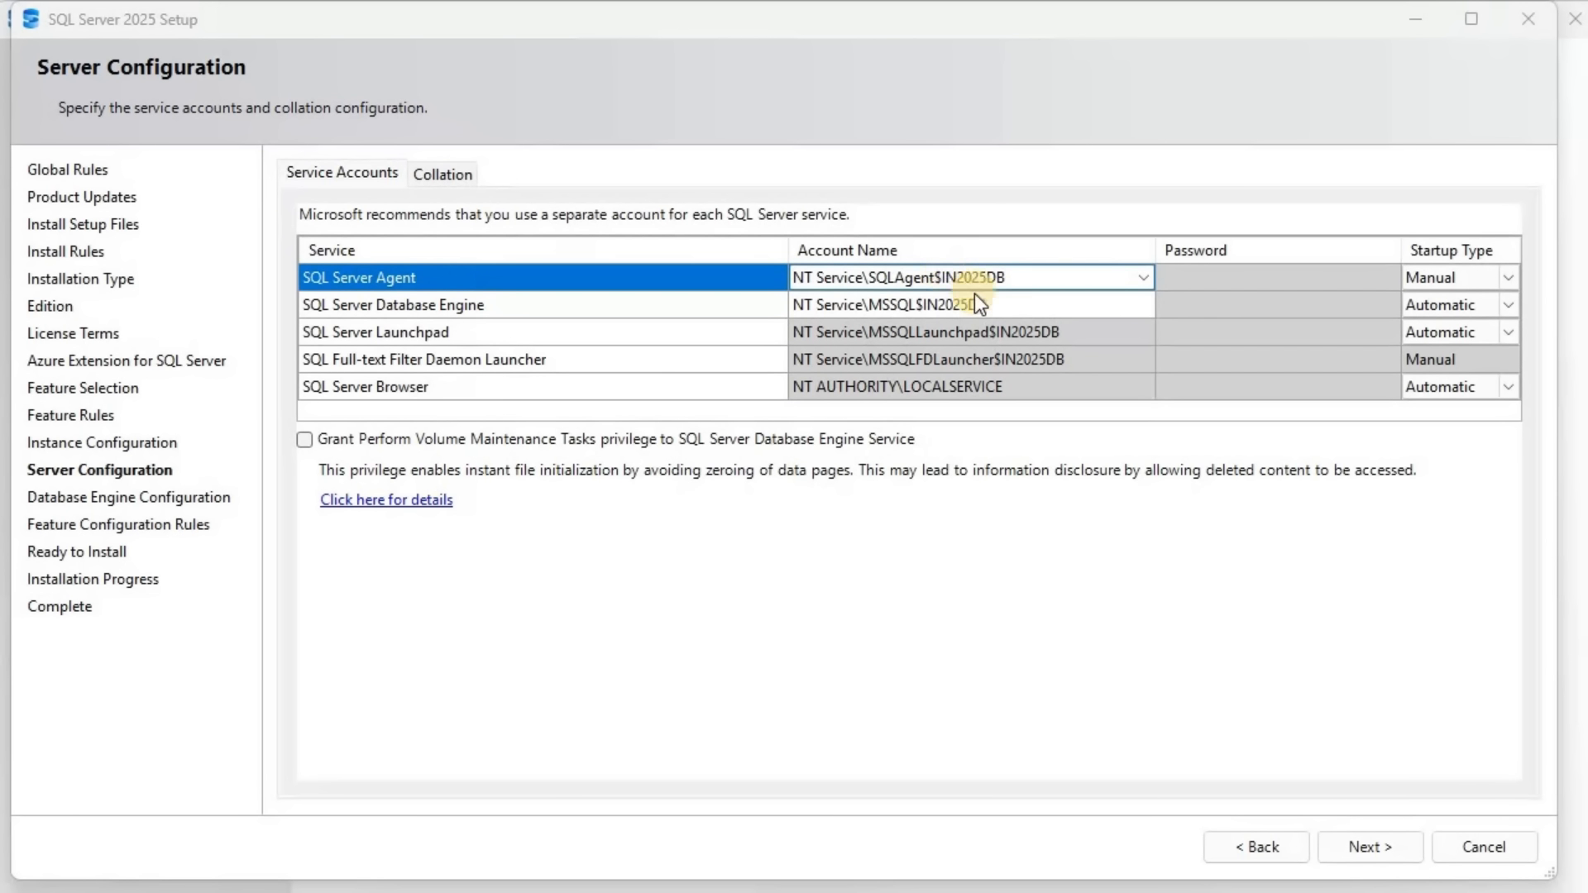
{"action": "left_click", "coordinate": [1510, 273]}
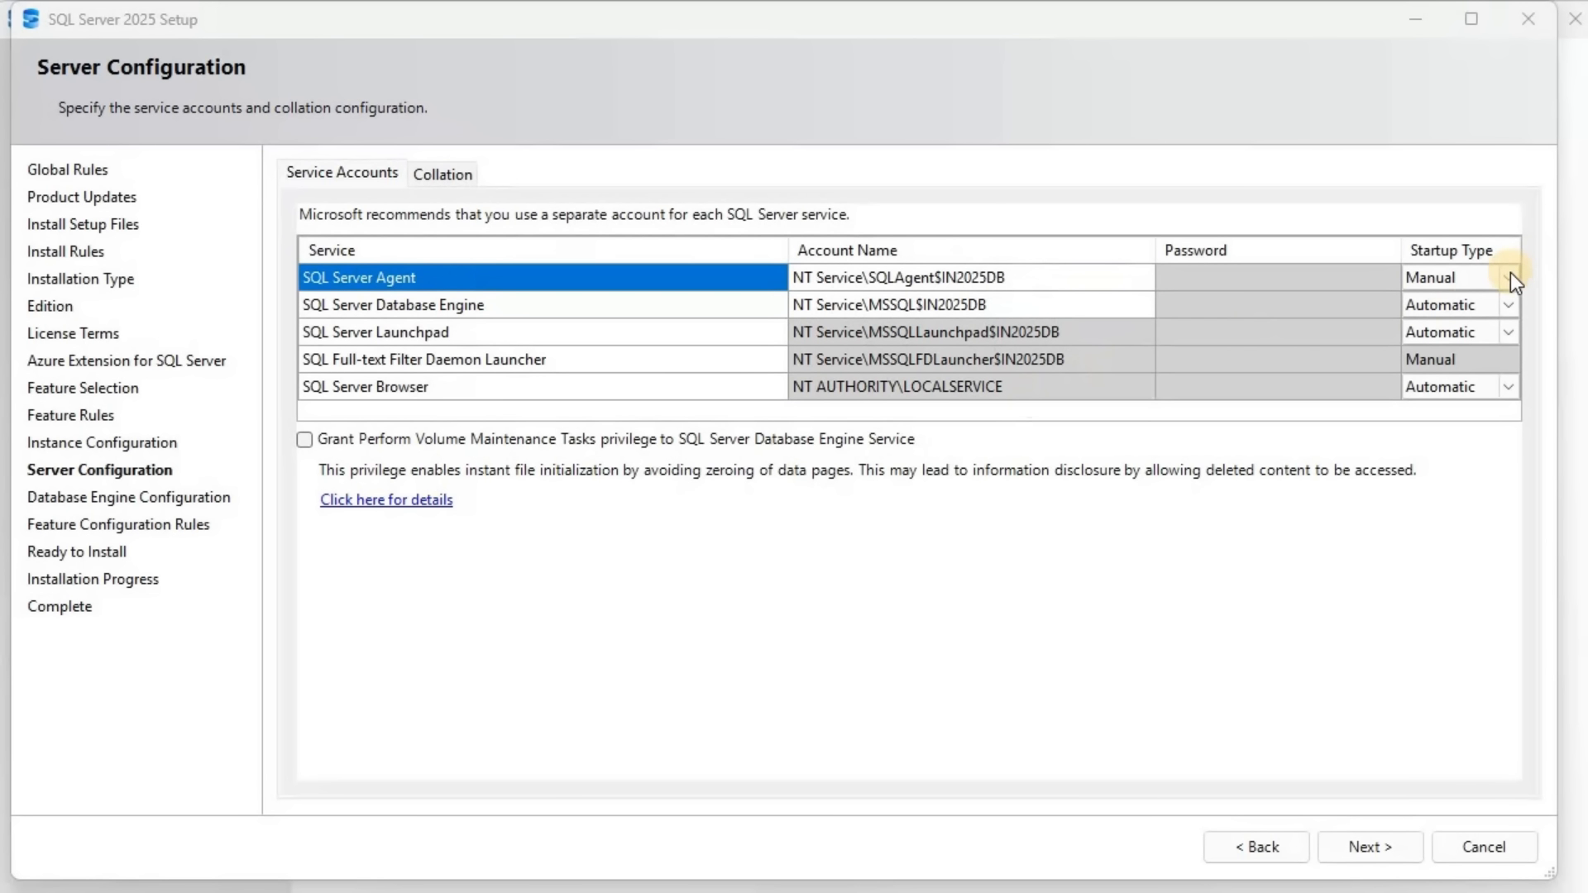
{"action": "key", "text": "Up"}
{"action": "key", "text": "Up"}
{"action": "key", "text": "Return"}
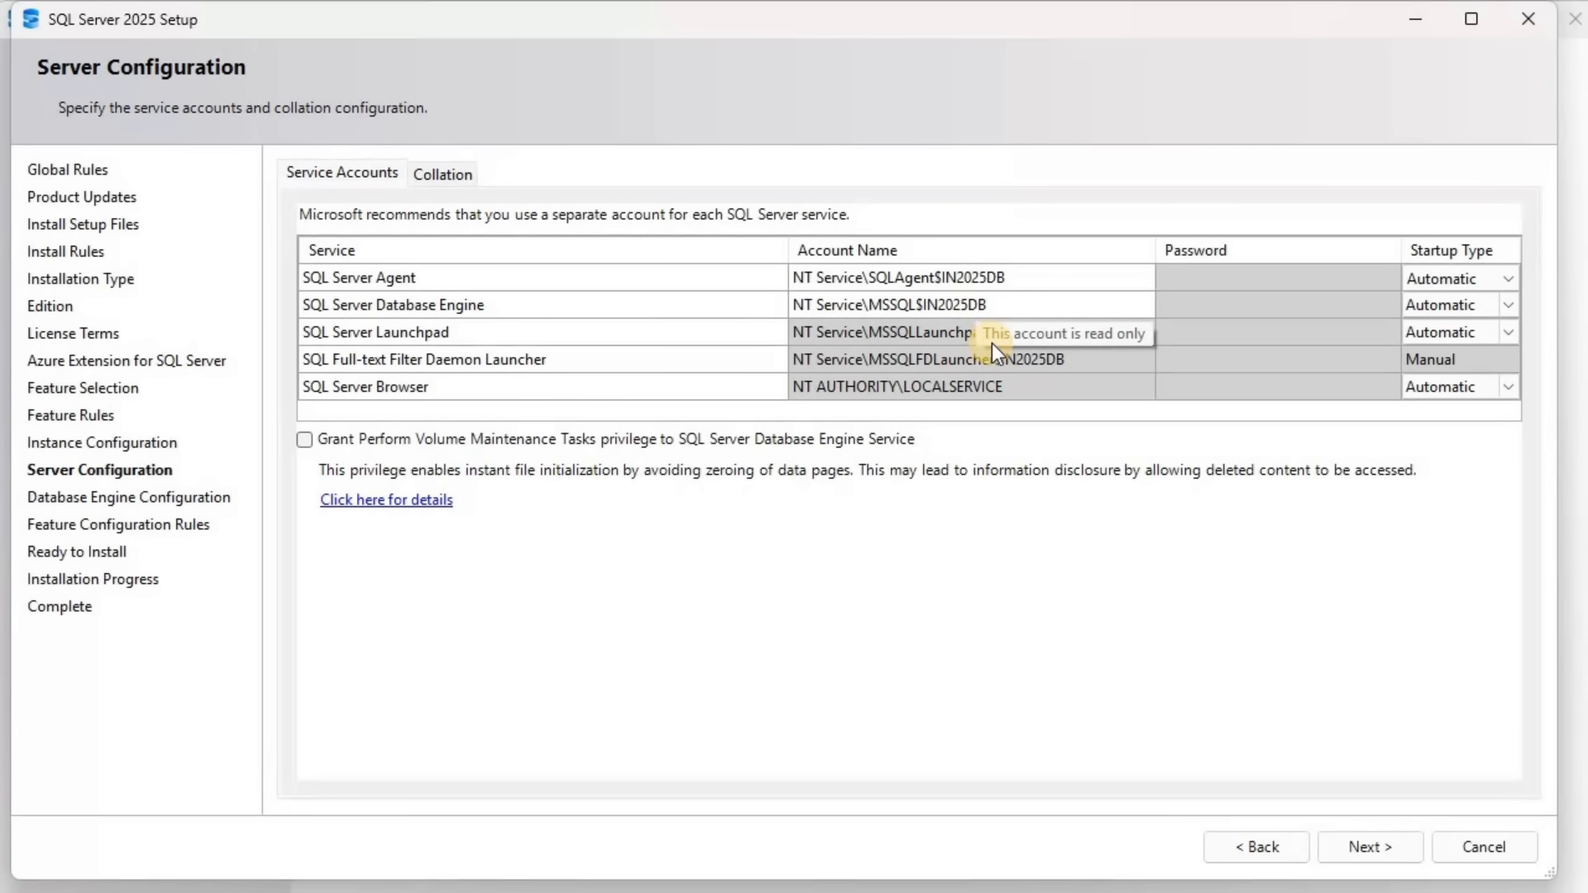
{"action": "left_click", "coordinate": [1039, 277]}
{"action": "left_click", "coordinate": [1064, 315]}
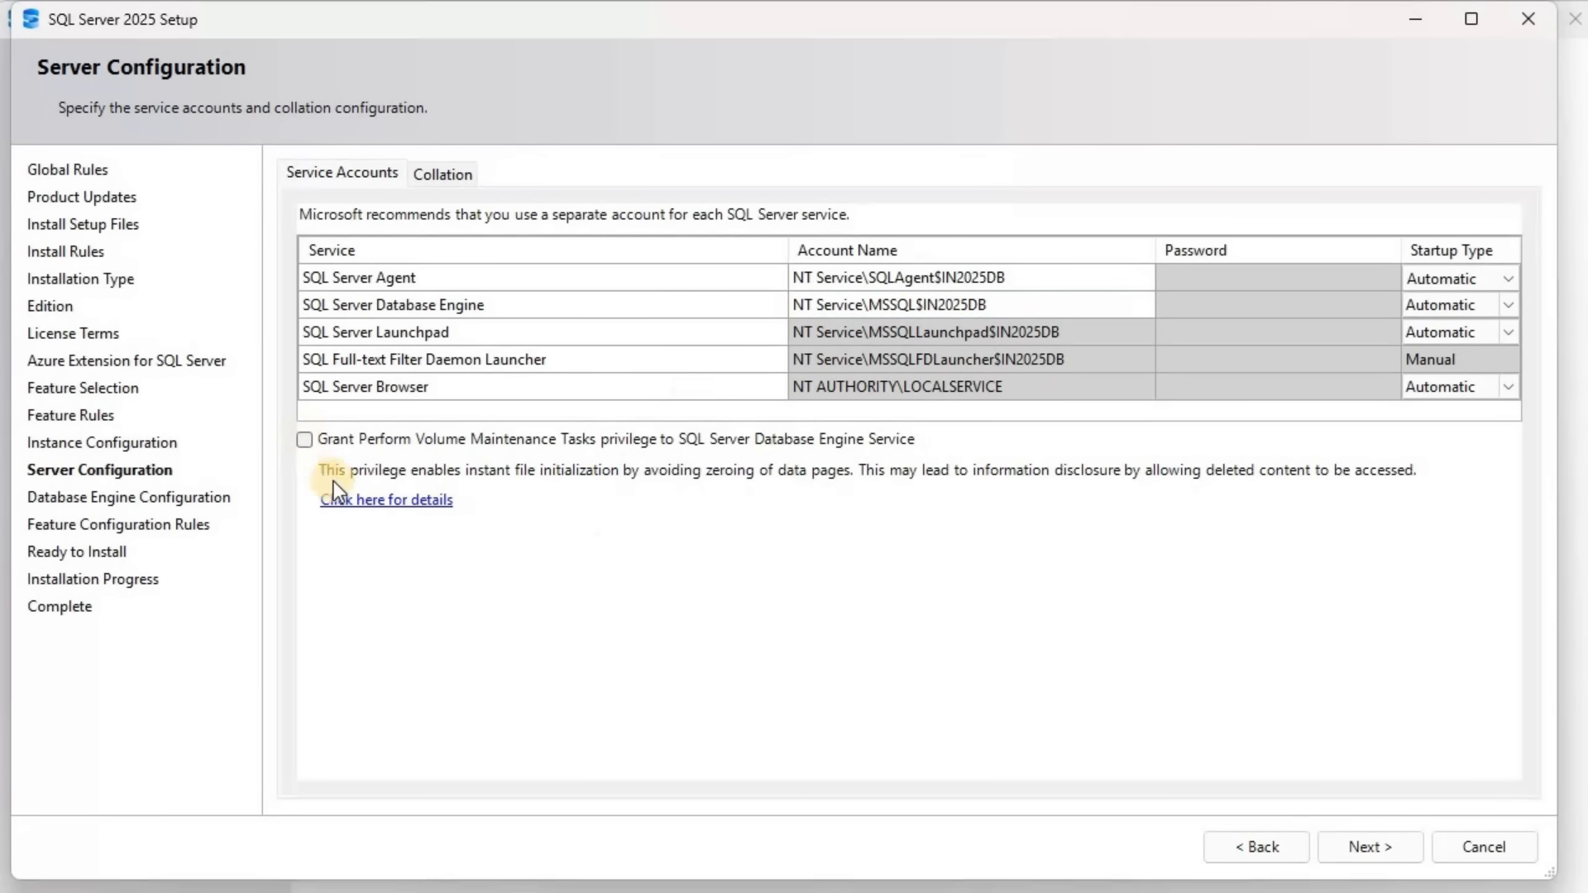
Grant the Perform Volume Maintenance Tasks privilege to the Database Engine service and check the collation before continuing to the Database Engine configuration
{"action": "left_click", "coordinate": [400, 458]}
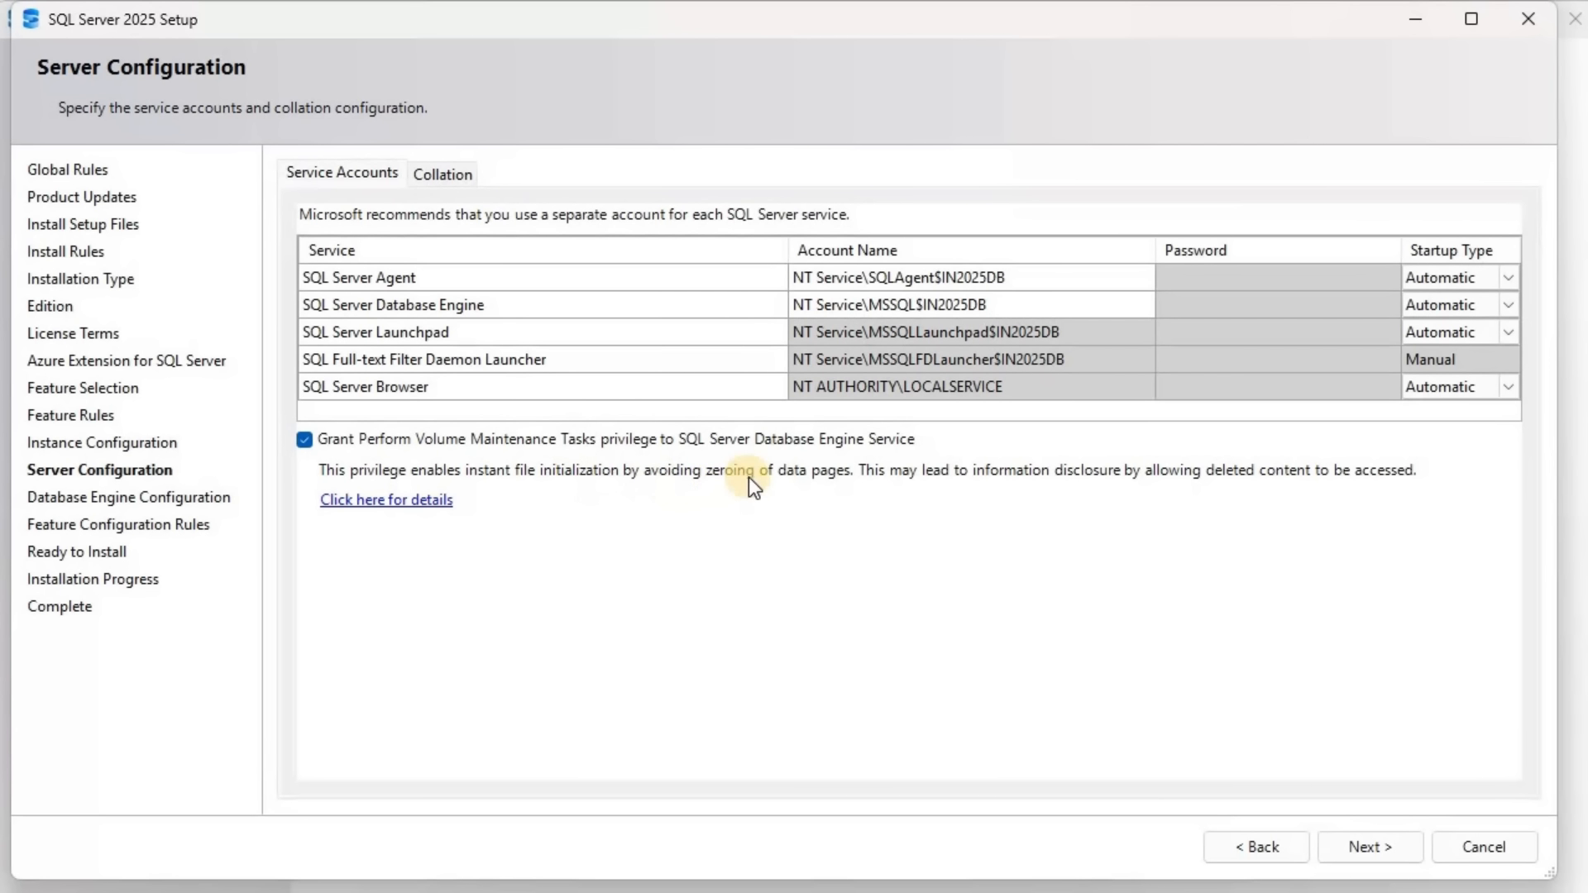
{"action": "left_click", "coordinate": [457, 178]}
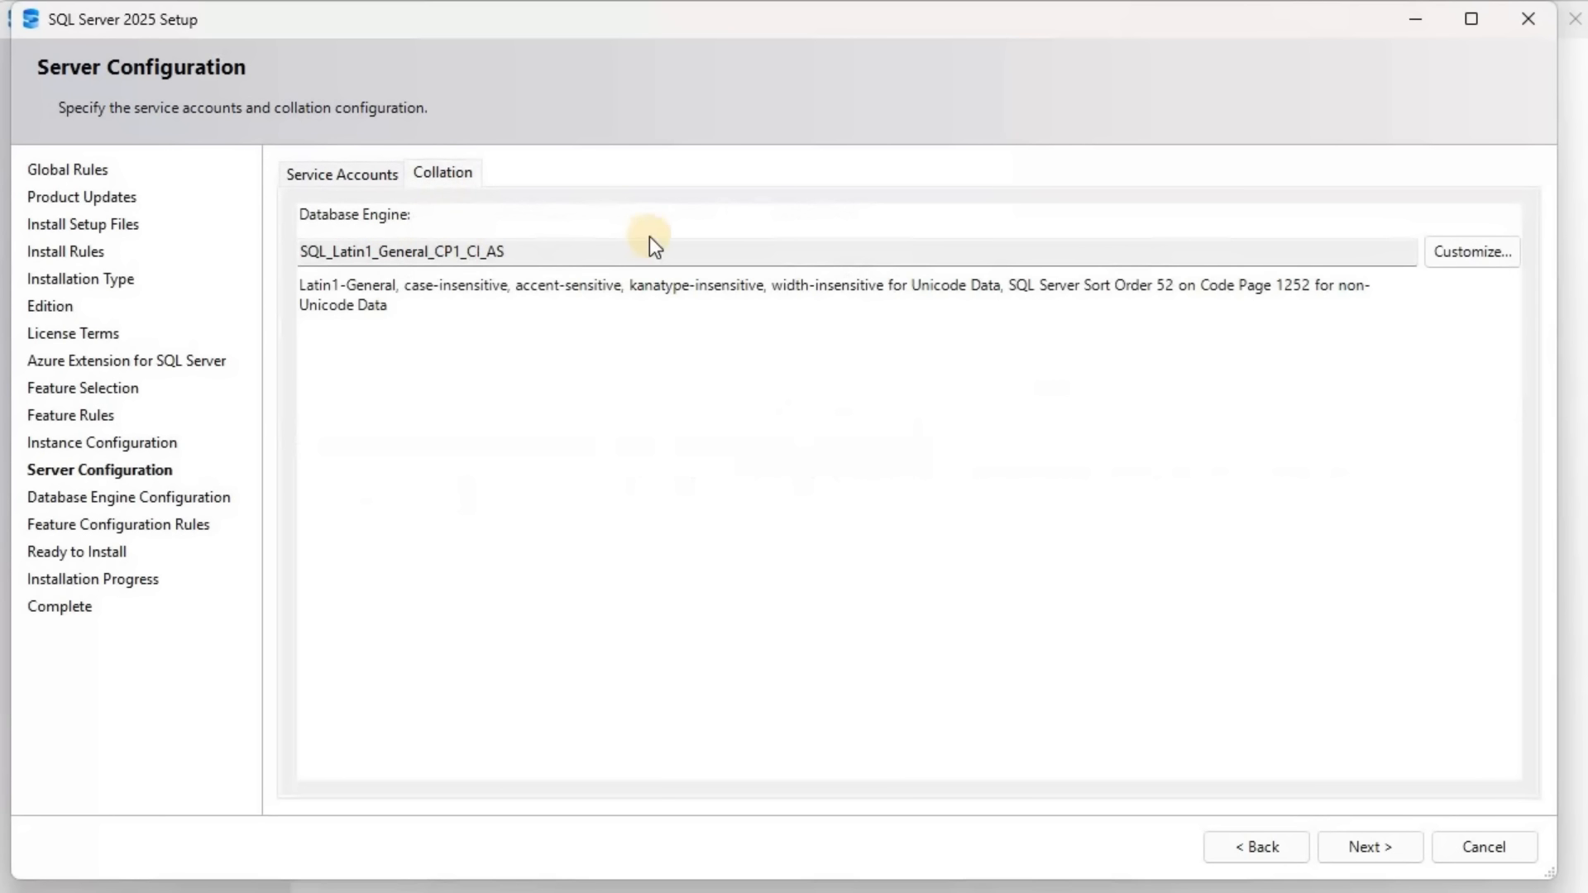
{"action": "left_click", "coordinate": [1378, 845]}
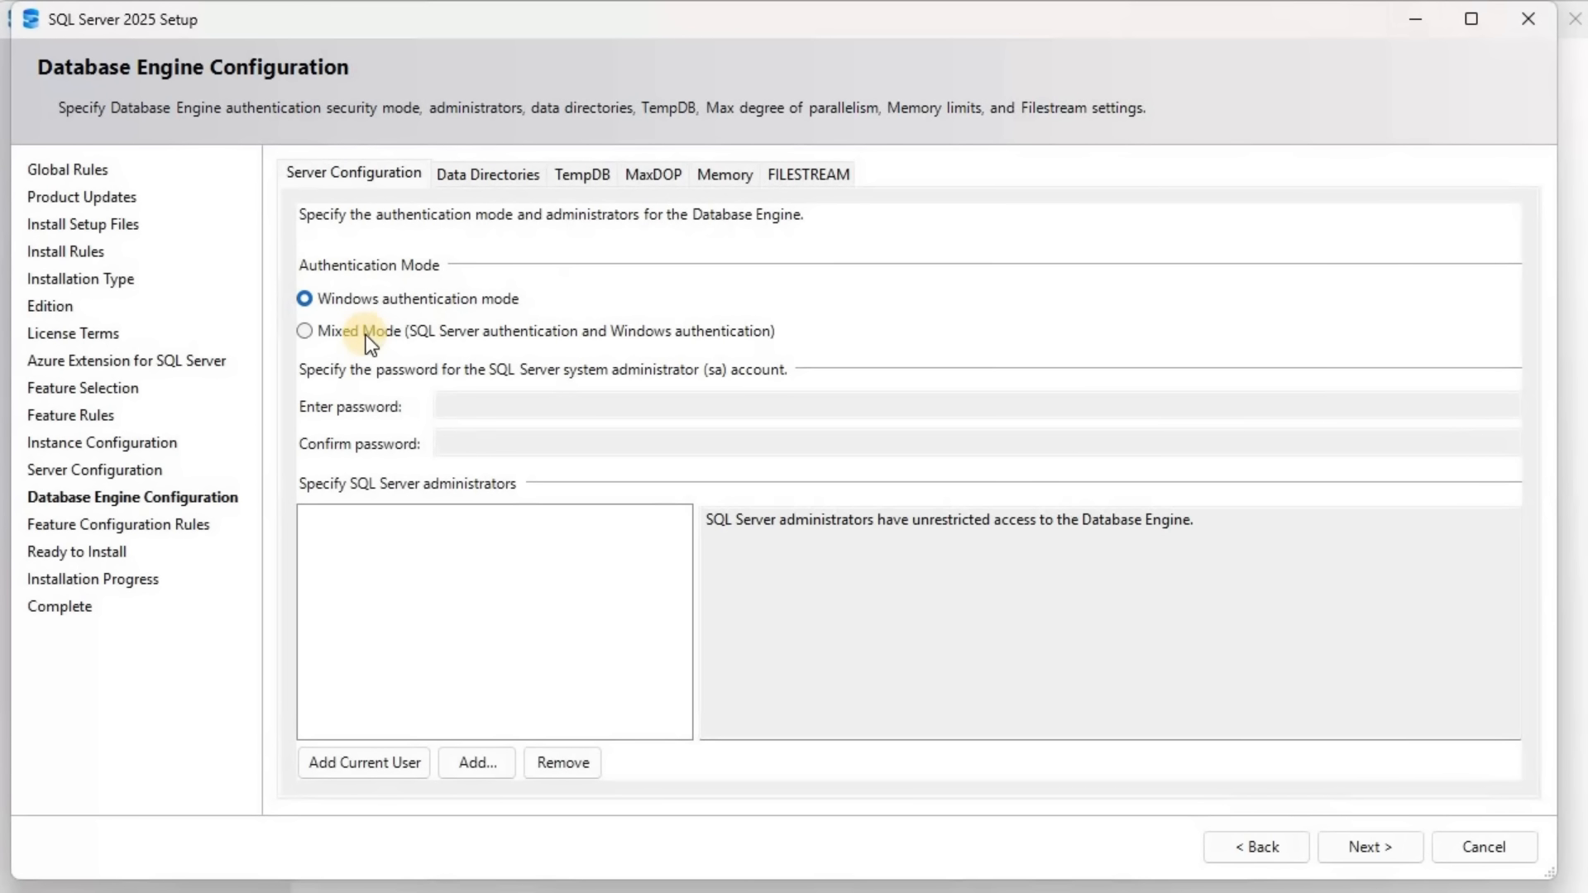
Choose Mixed Mode authentication and add the current user as a SQL Server administrator
{"action": "left_click", "coordinate": [366, 334]}
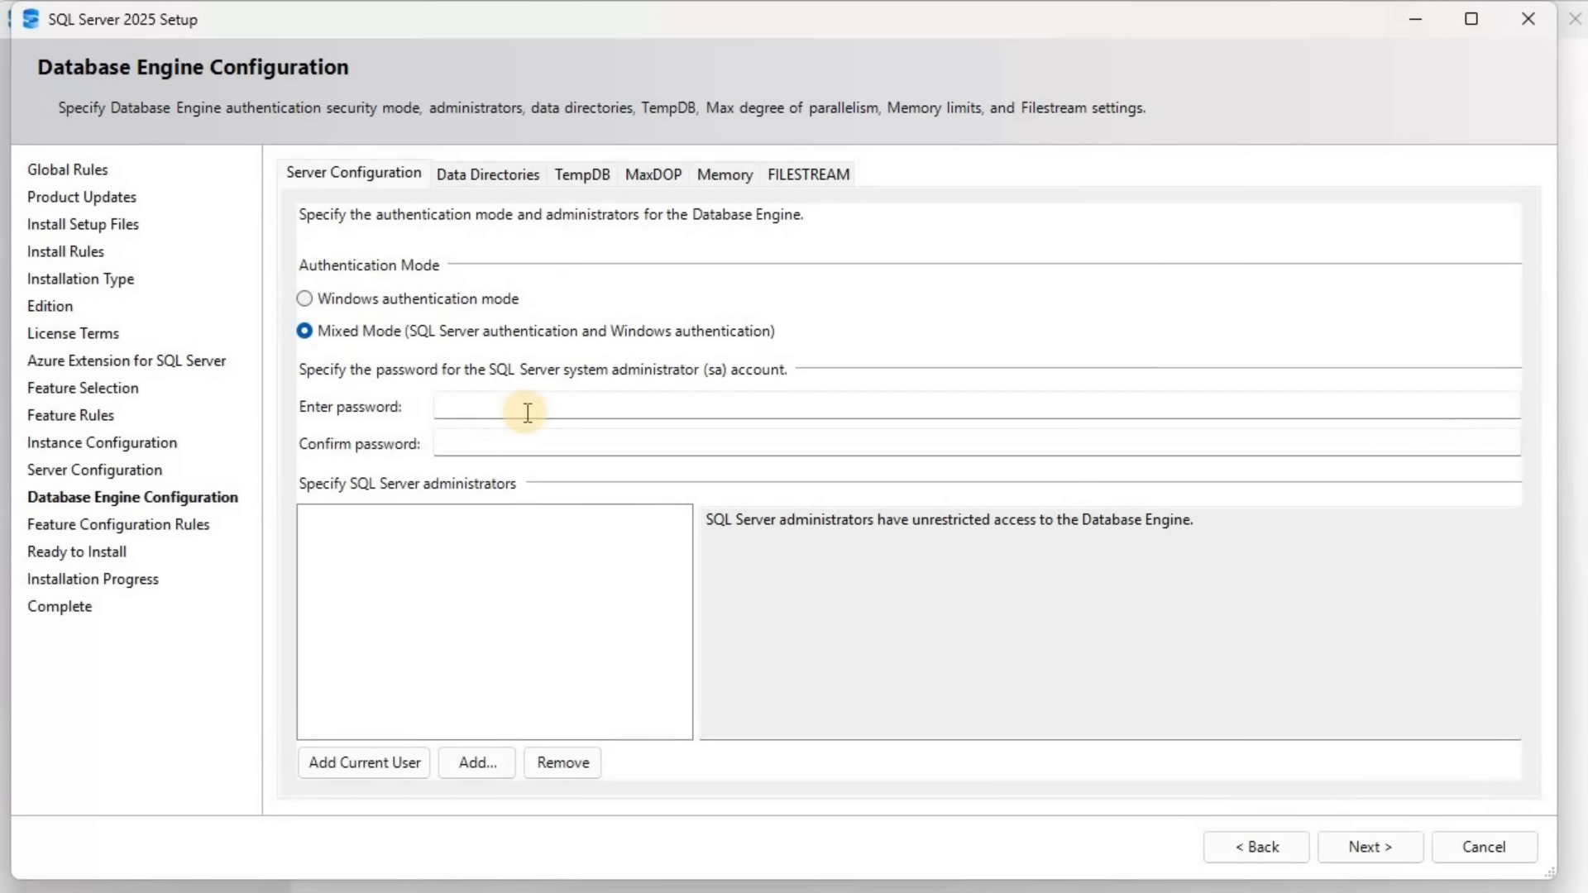
{"action": "left_click", "coordinate": [371, 766]}
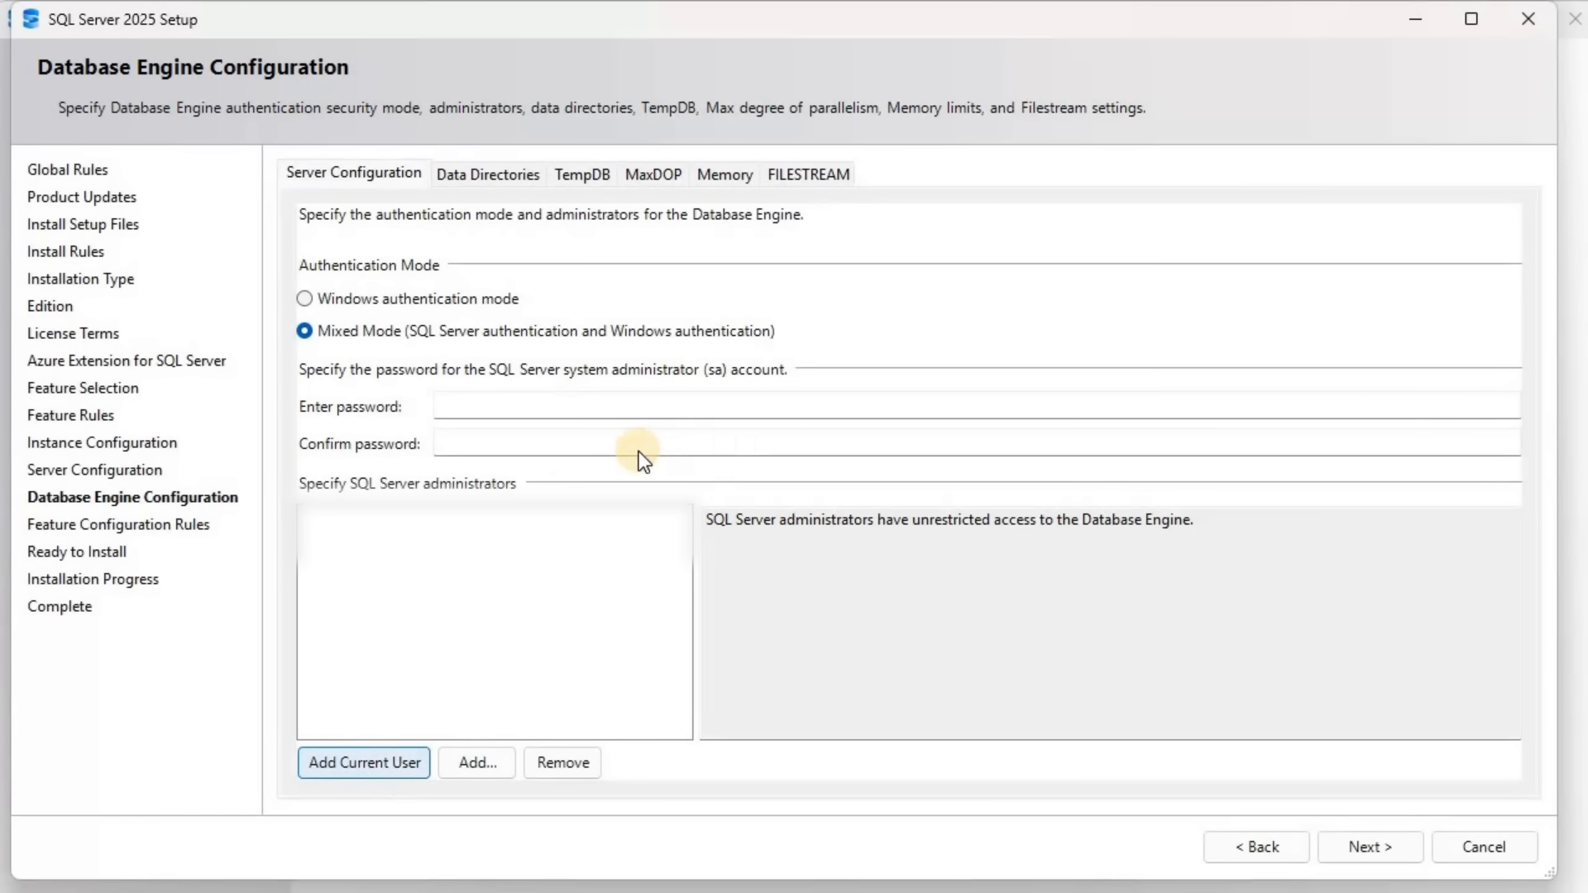
Enter and confirm the password for the SQL Server system administrator (sa) account
{"action": "left_click", "coordinate": [629, 405]}
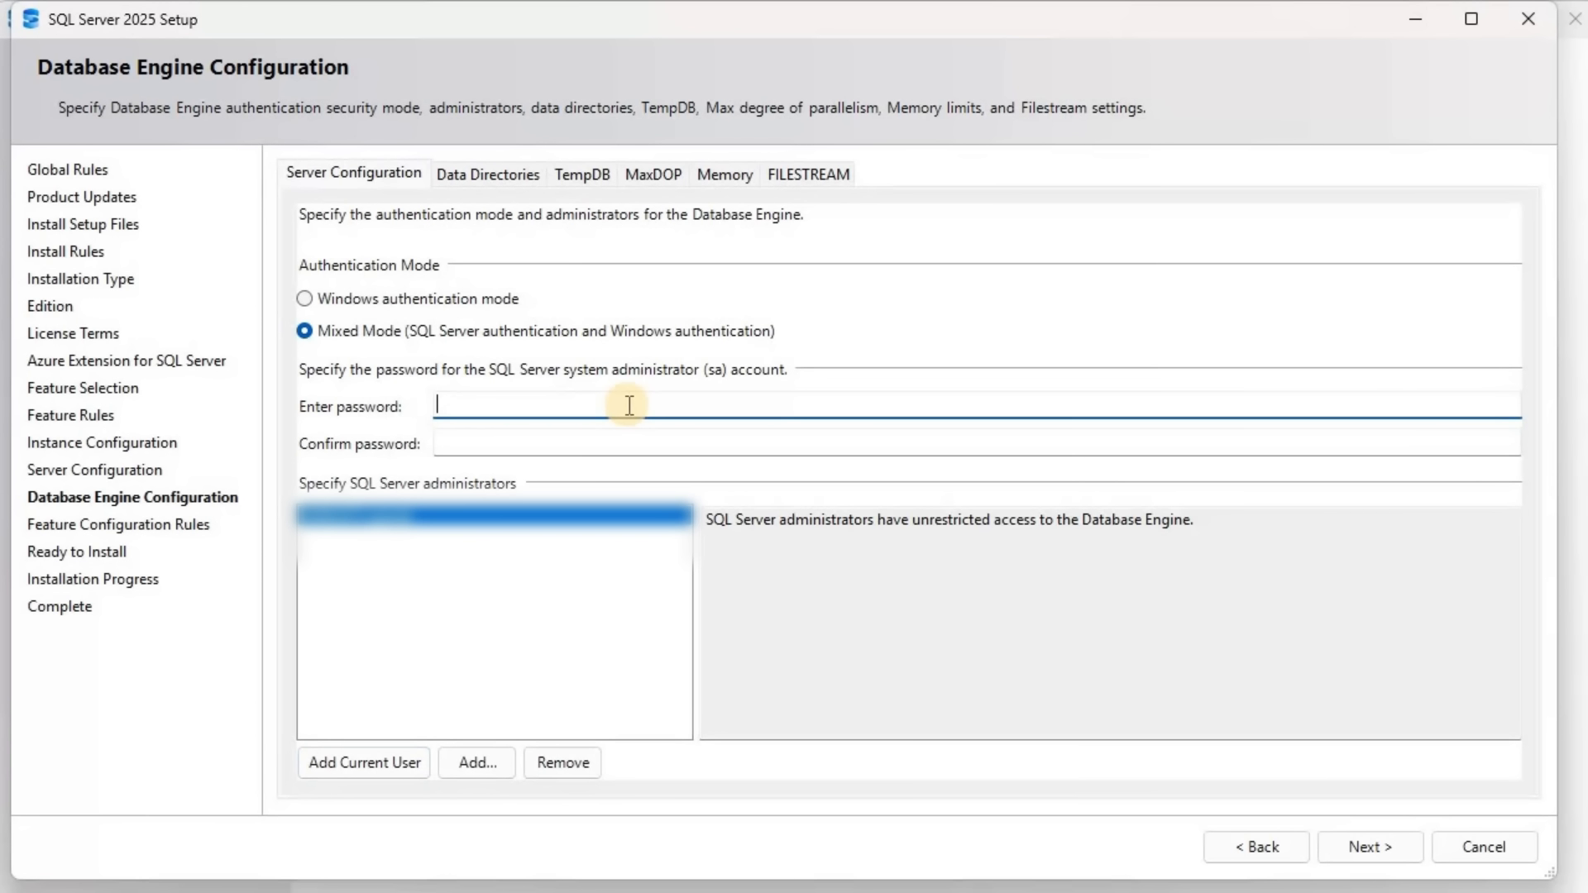
{"action": "type", "text": "*******************"}
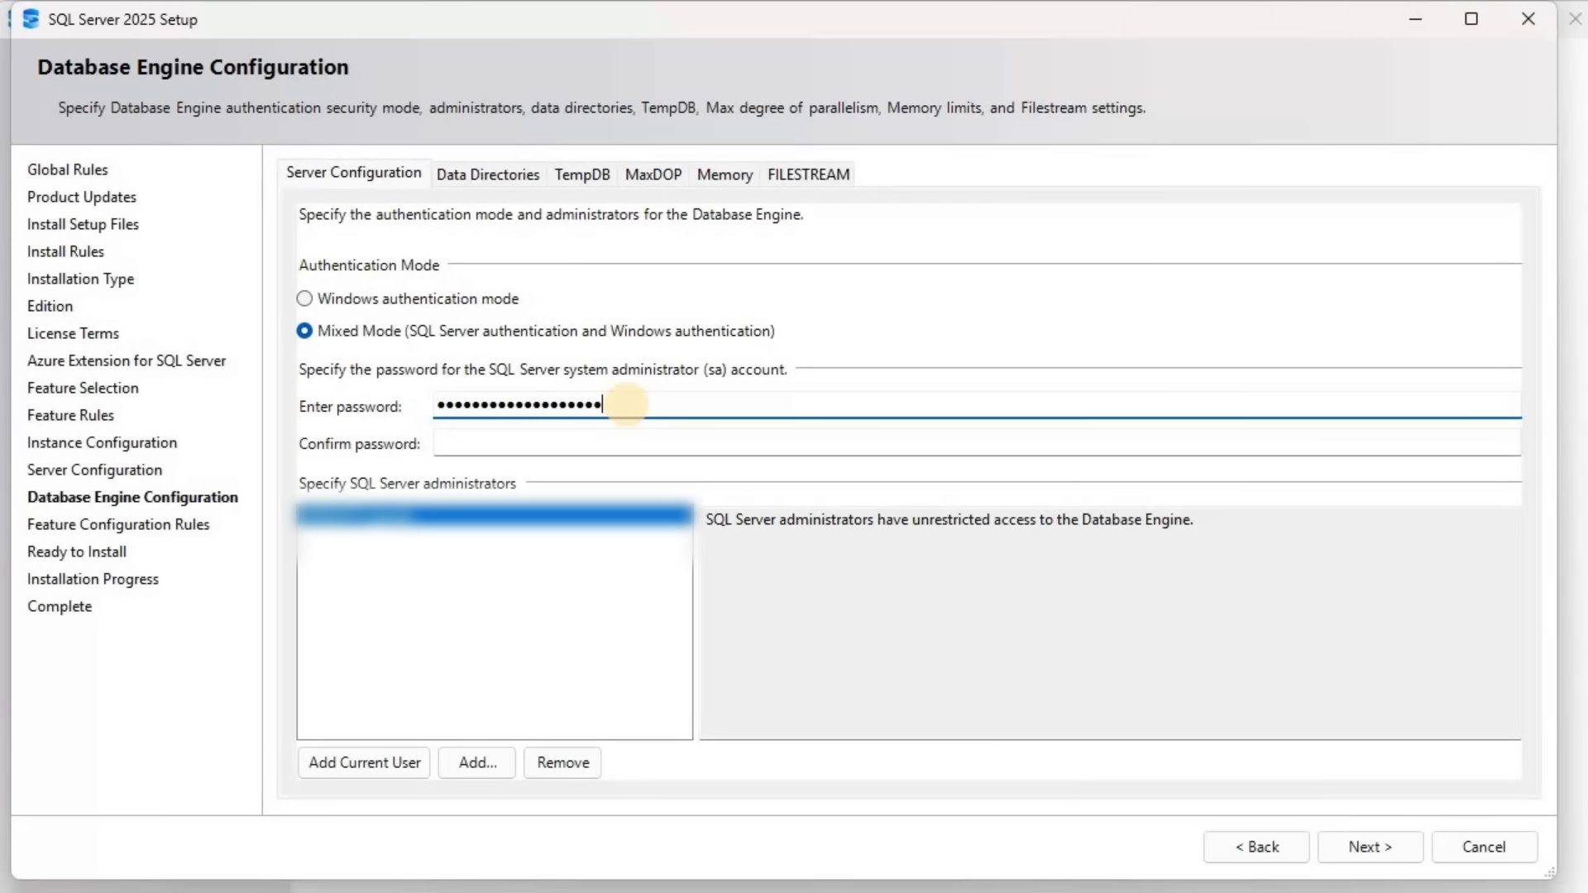
{"action": "type", "text": "****"}
{"action": "key", "text": "Tab"}
{"action": "type", "text": "*"}
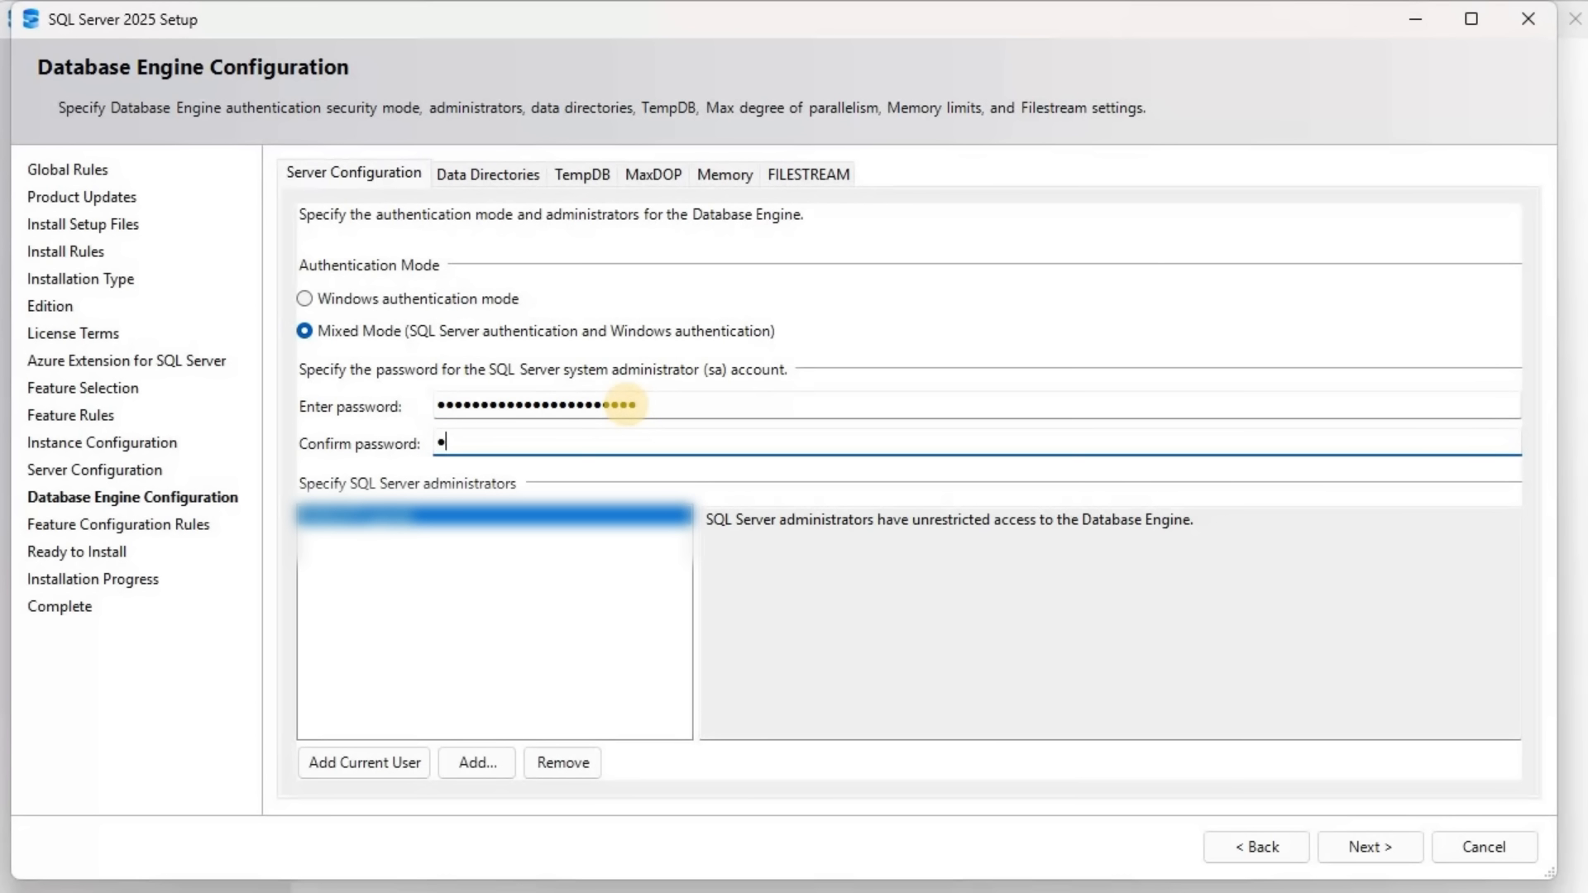
{"action": "type", "text": "*****************"}
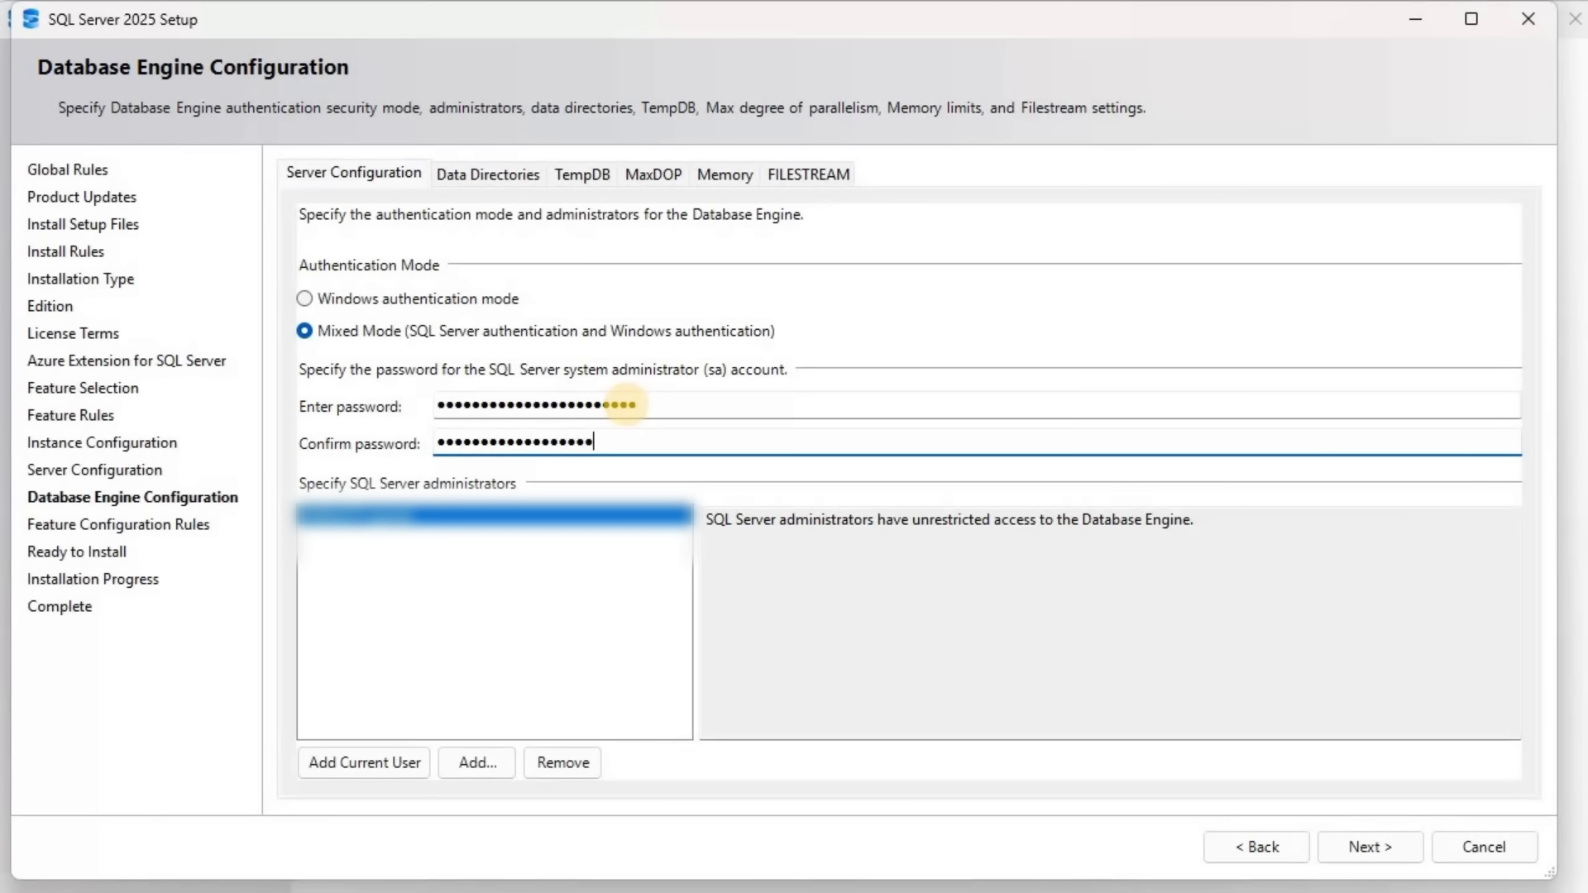
{"action": "type", "text": "*****"}
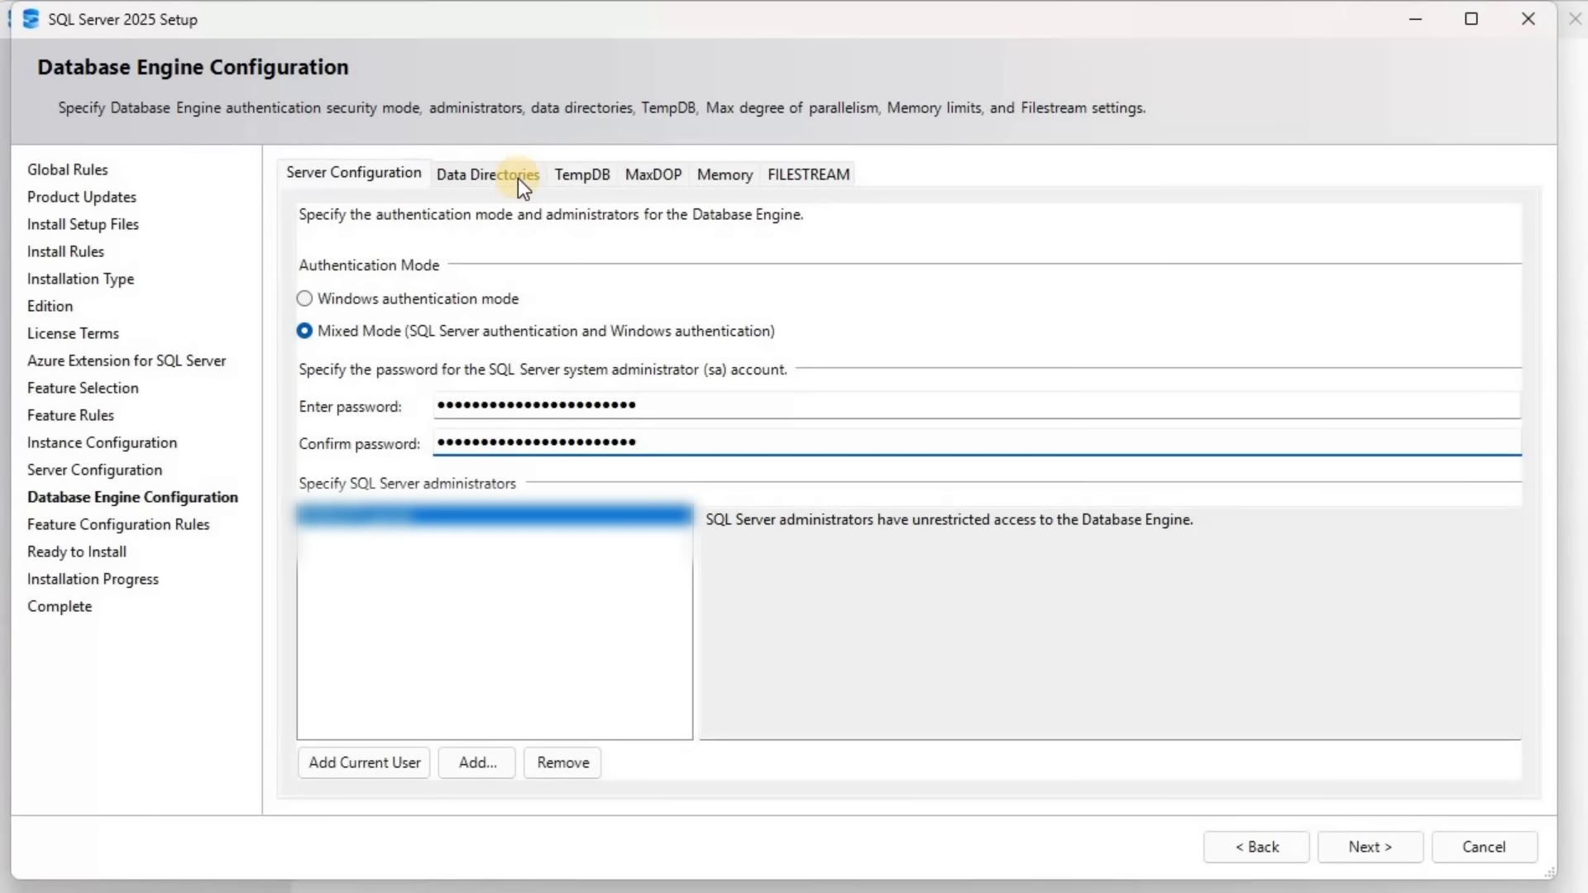
Review the data directories, the TempDB file settings and the maximum degree of parallelism of the Database Engine
{"action": "left_click", "coordinate": [506, 183]}
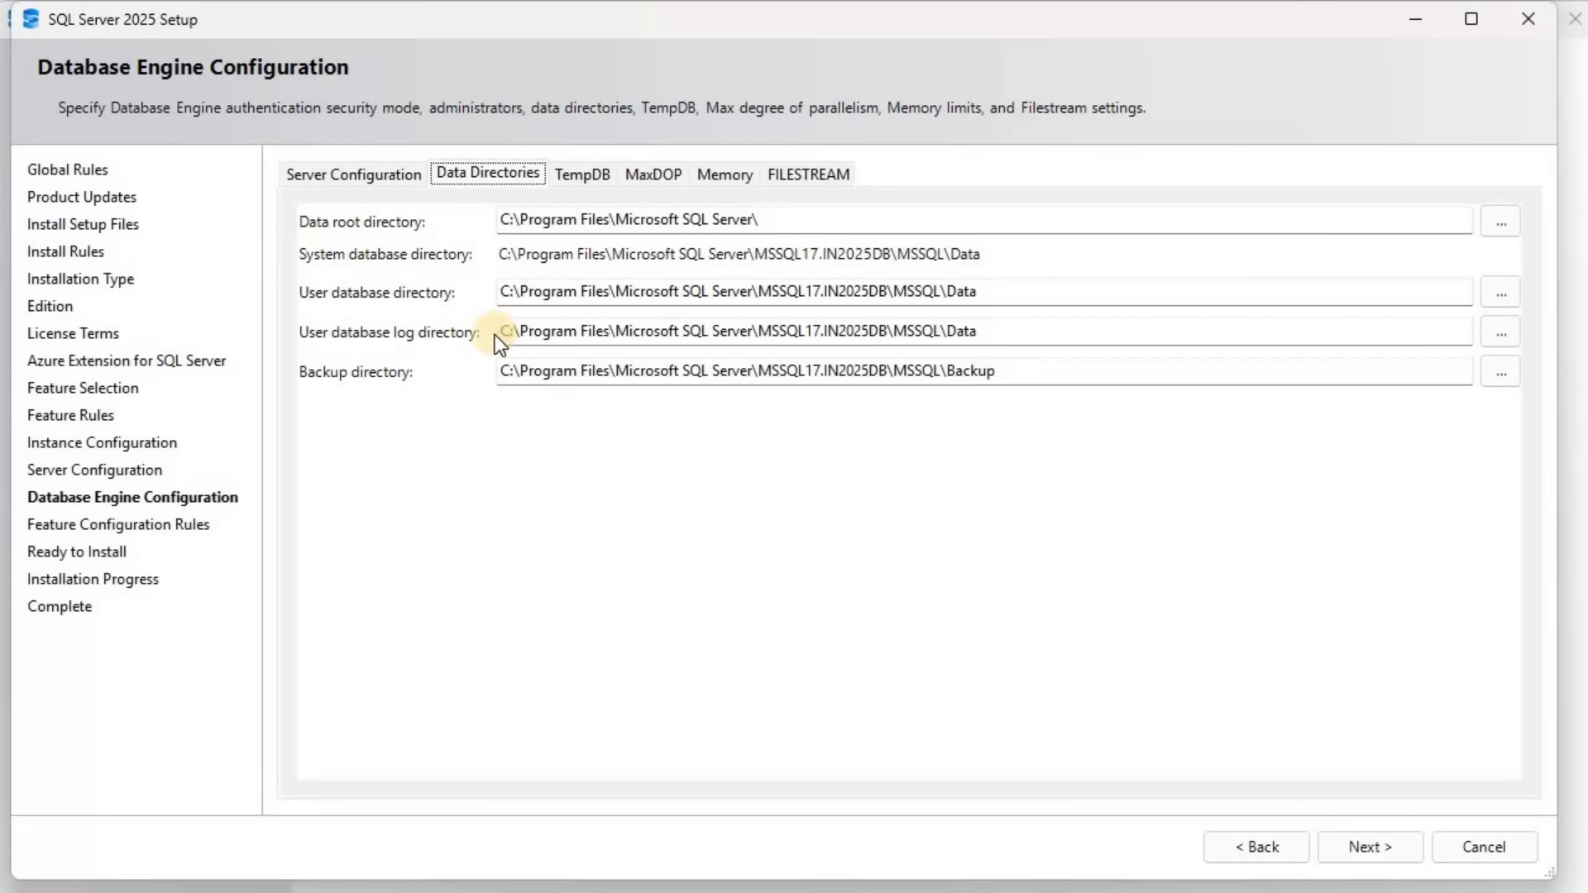
{"action": "left_click", "coordinate": [597, 180]}
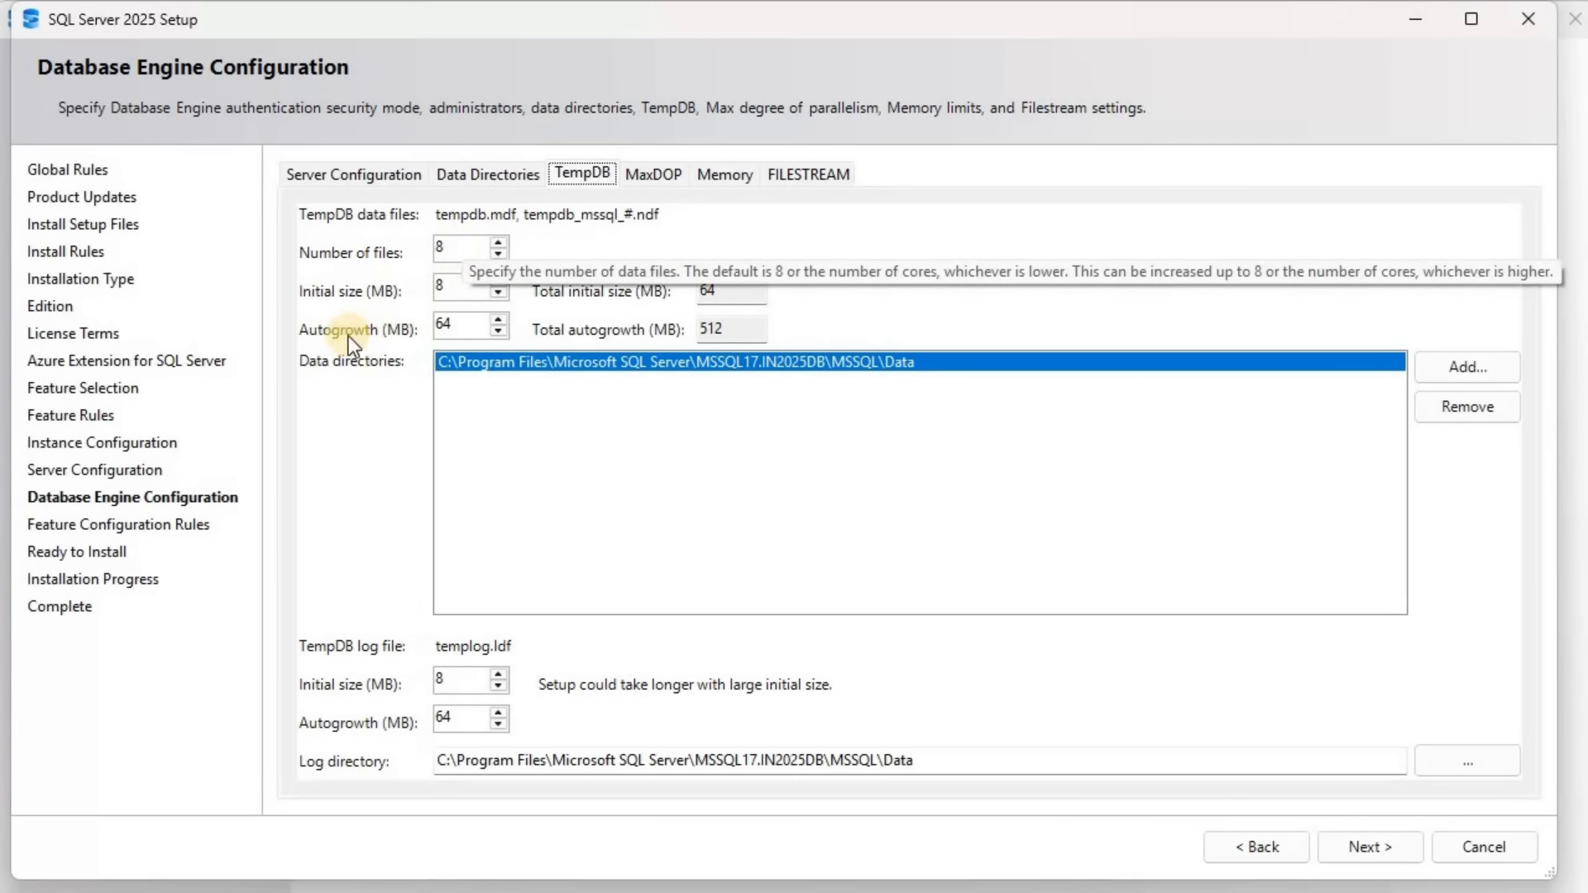
{"action": "left_click", "coordinate": [468, 324]}
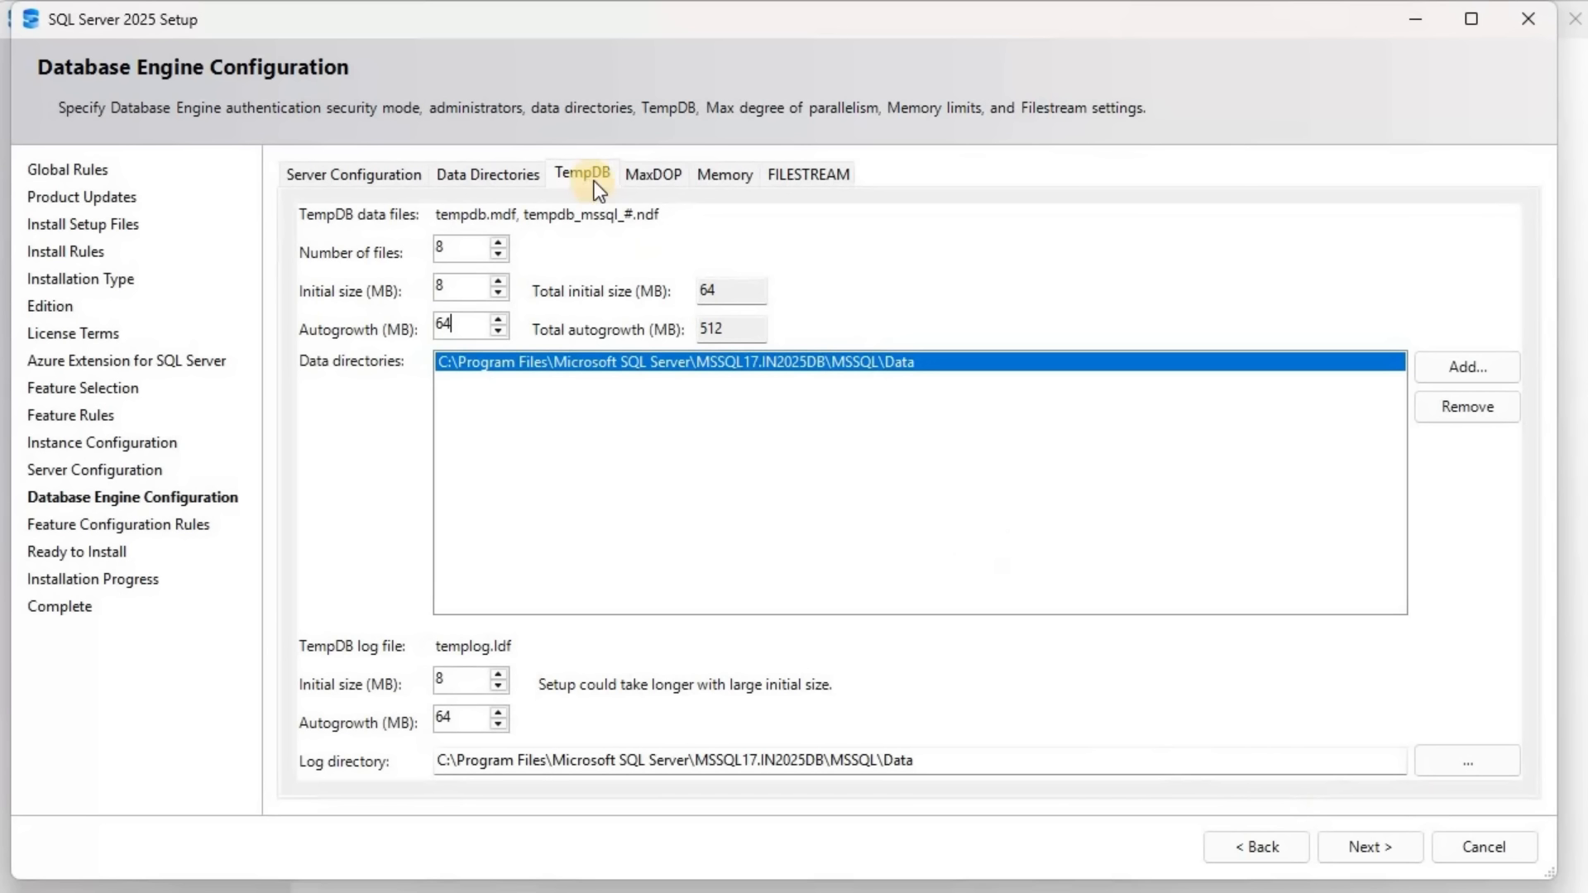
{"action": "left_click", "coordinate": [643, 172]}
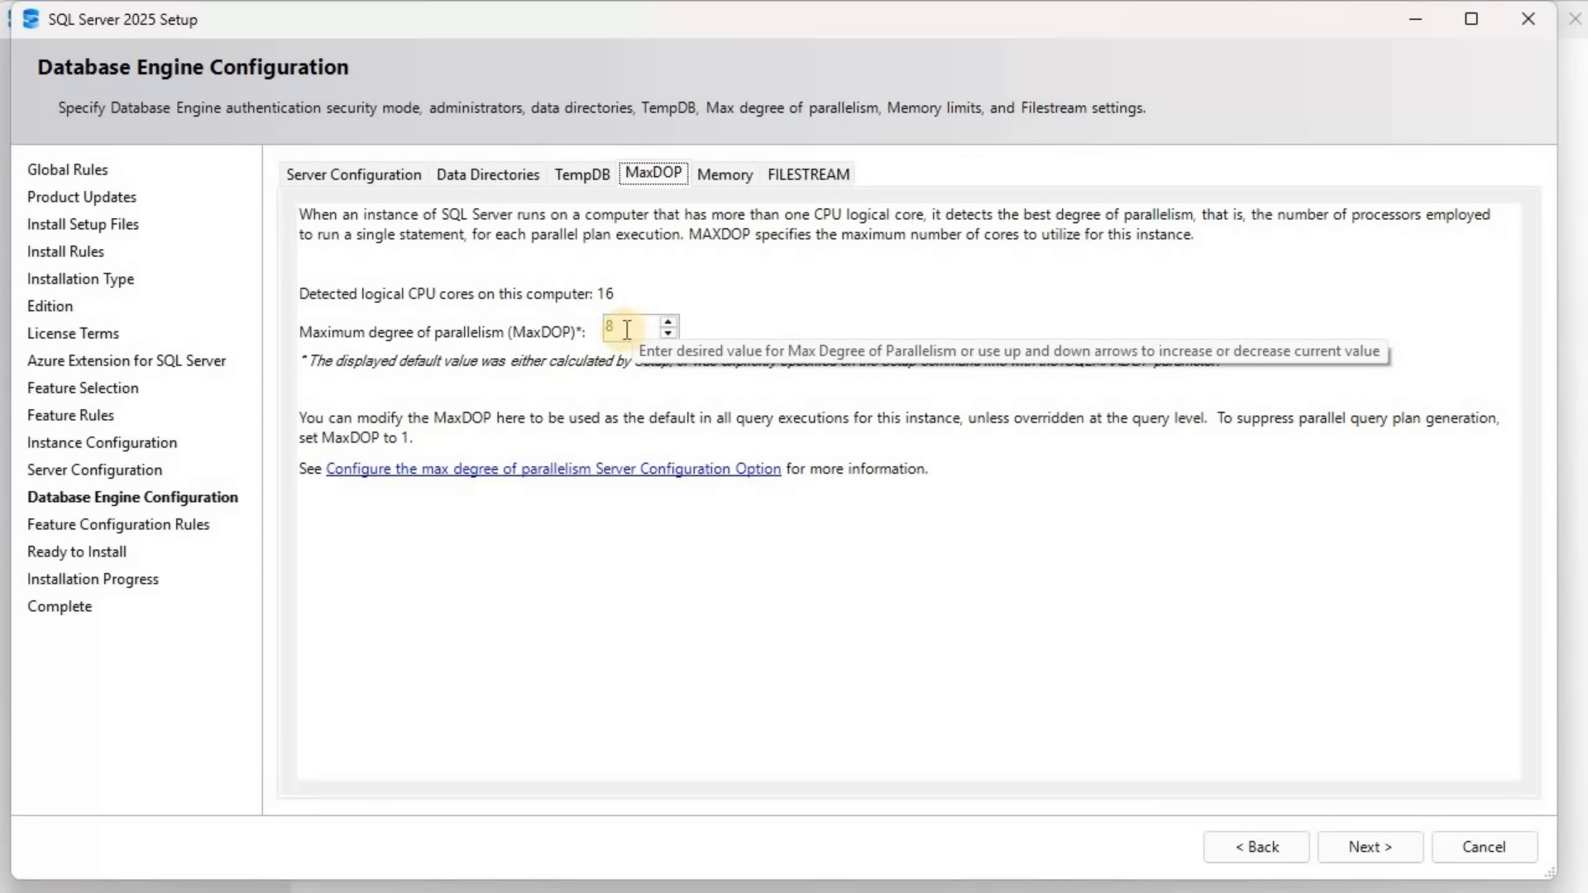
Switch the server memory limits to the recommended values and accept the recommended memory configuration
{"action": "left_click", "coordinate": [728, 177]}
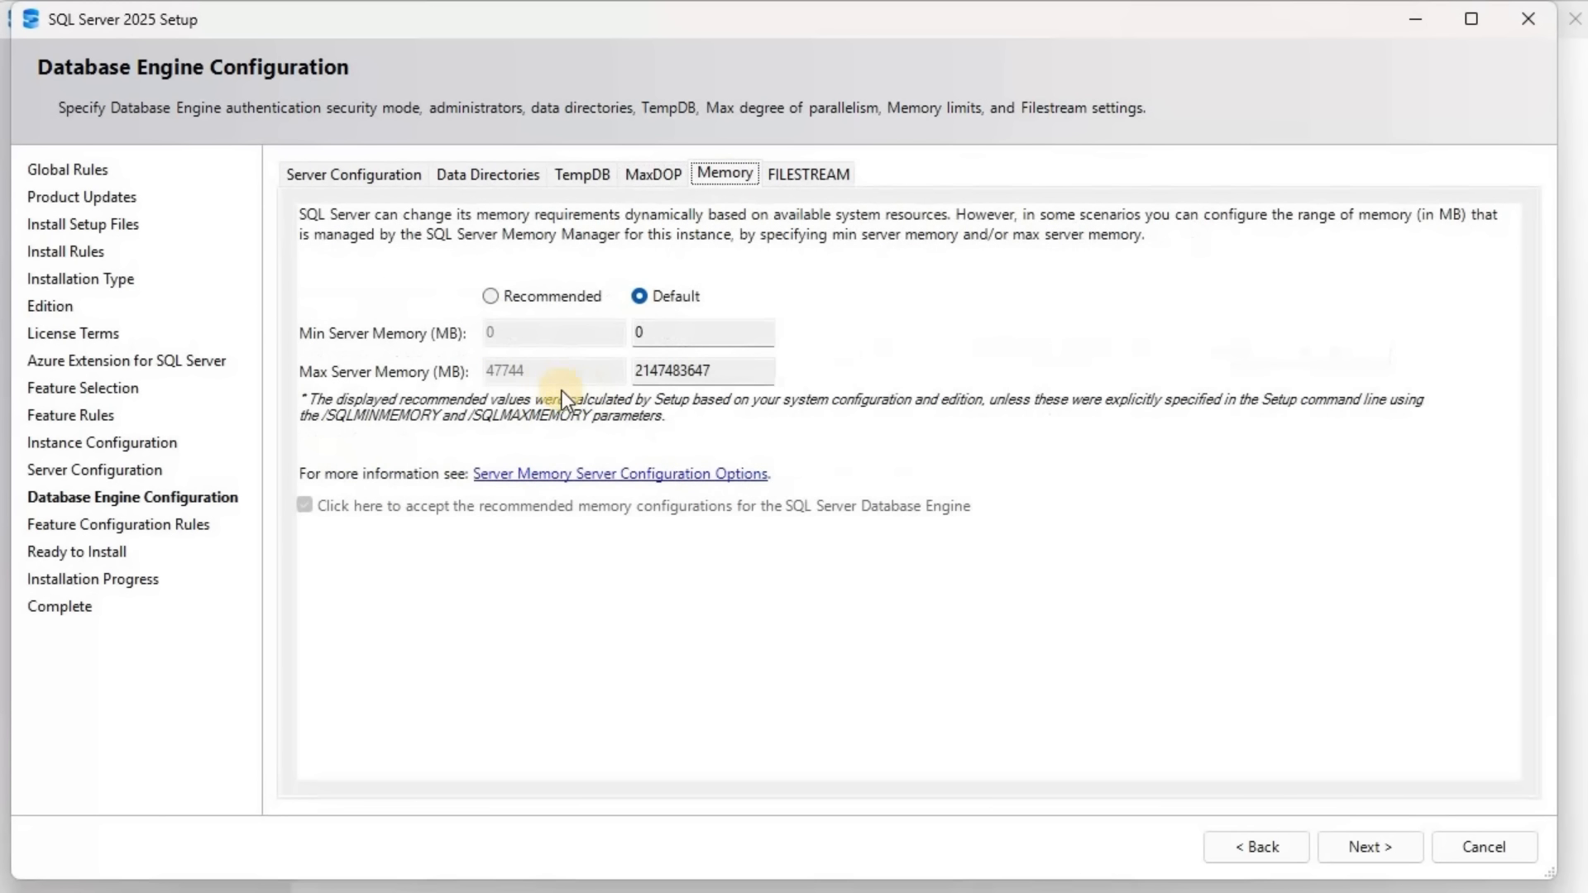
{"action": "left_click", "coordinate": [547, 299]}
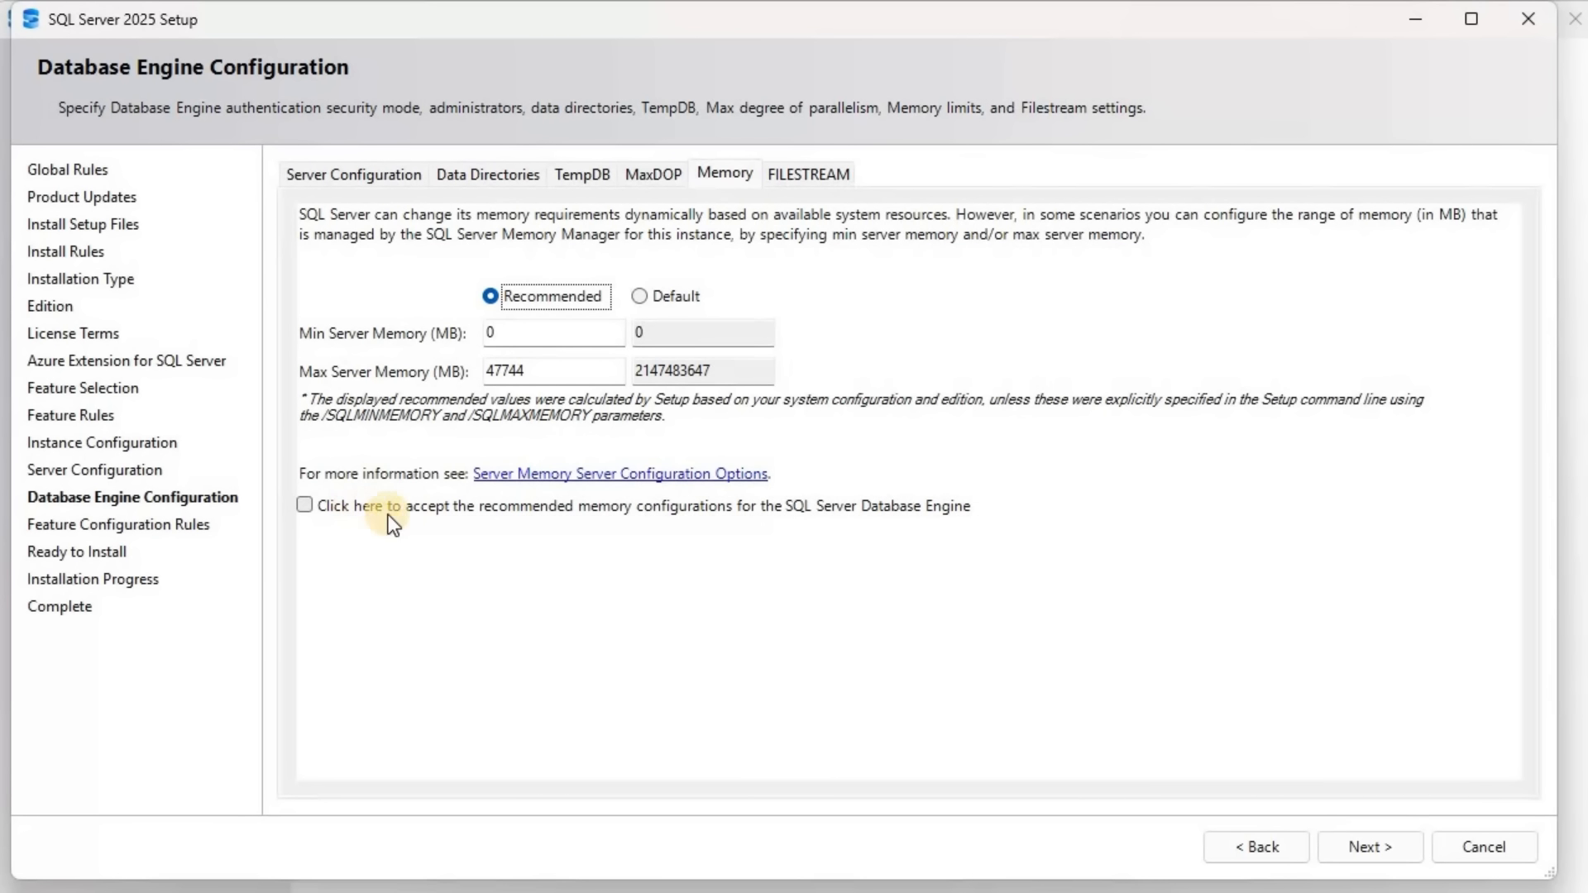
{"action": "left_click", "coordinate": [494, 514]}
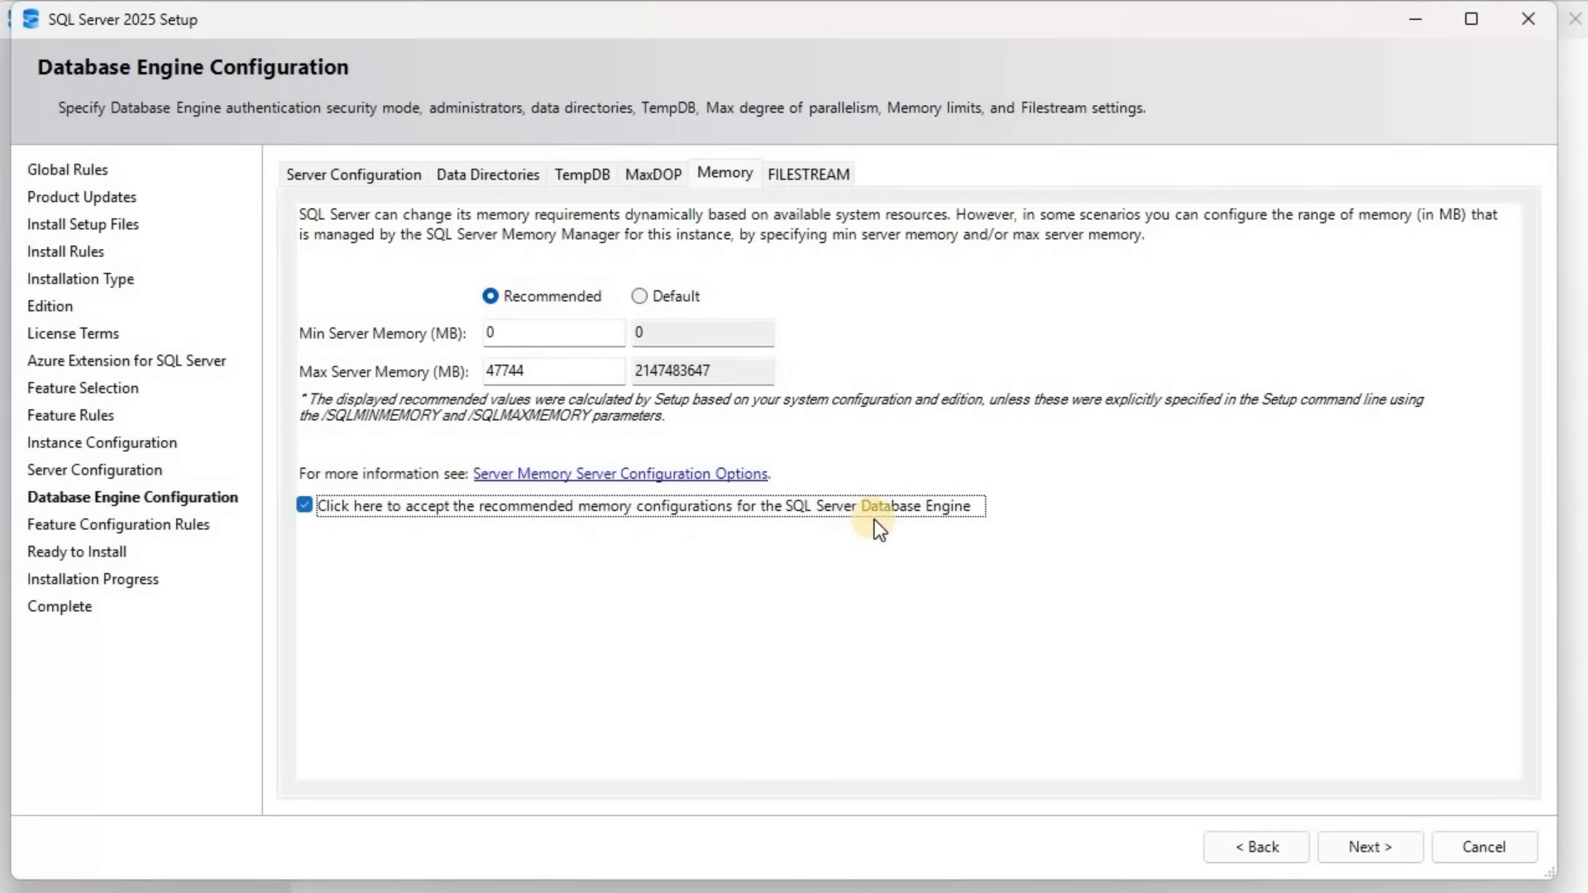
Leave FILESTREAM disabled, continue to the installation summary and start installing SQL Server 2025
{"action": "left_click", "coordinate": [815, 189]}
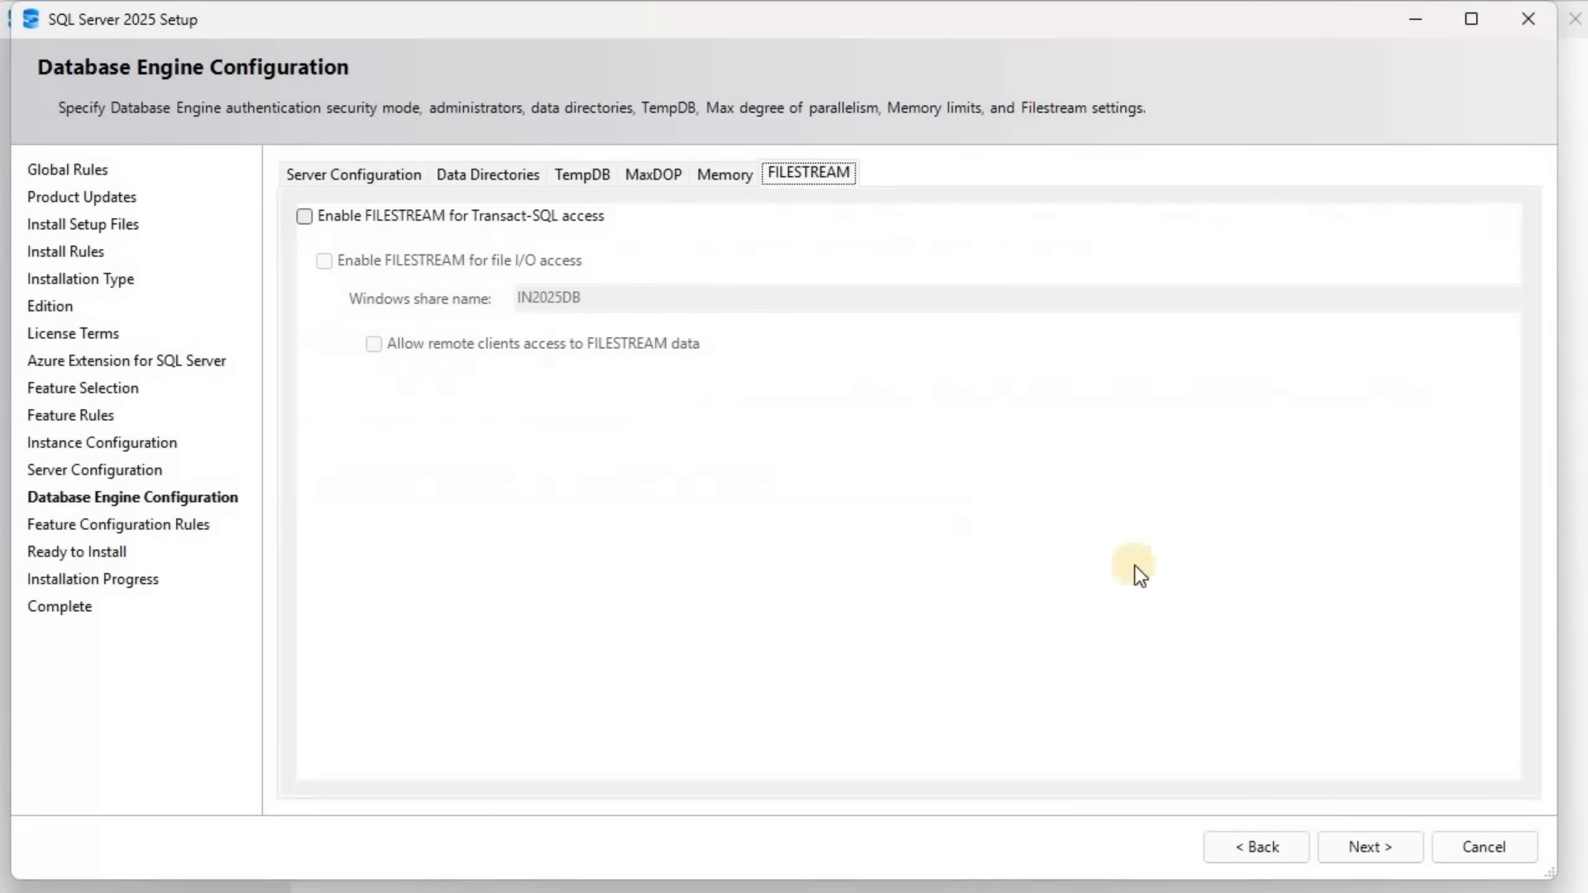
{"action": "left_click", "coordinate": [1367, 847]}
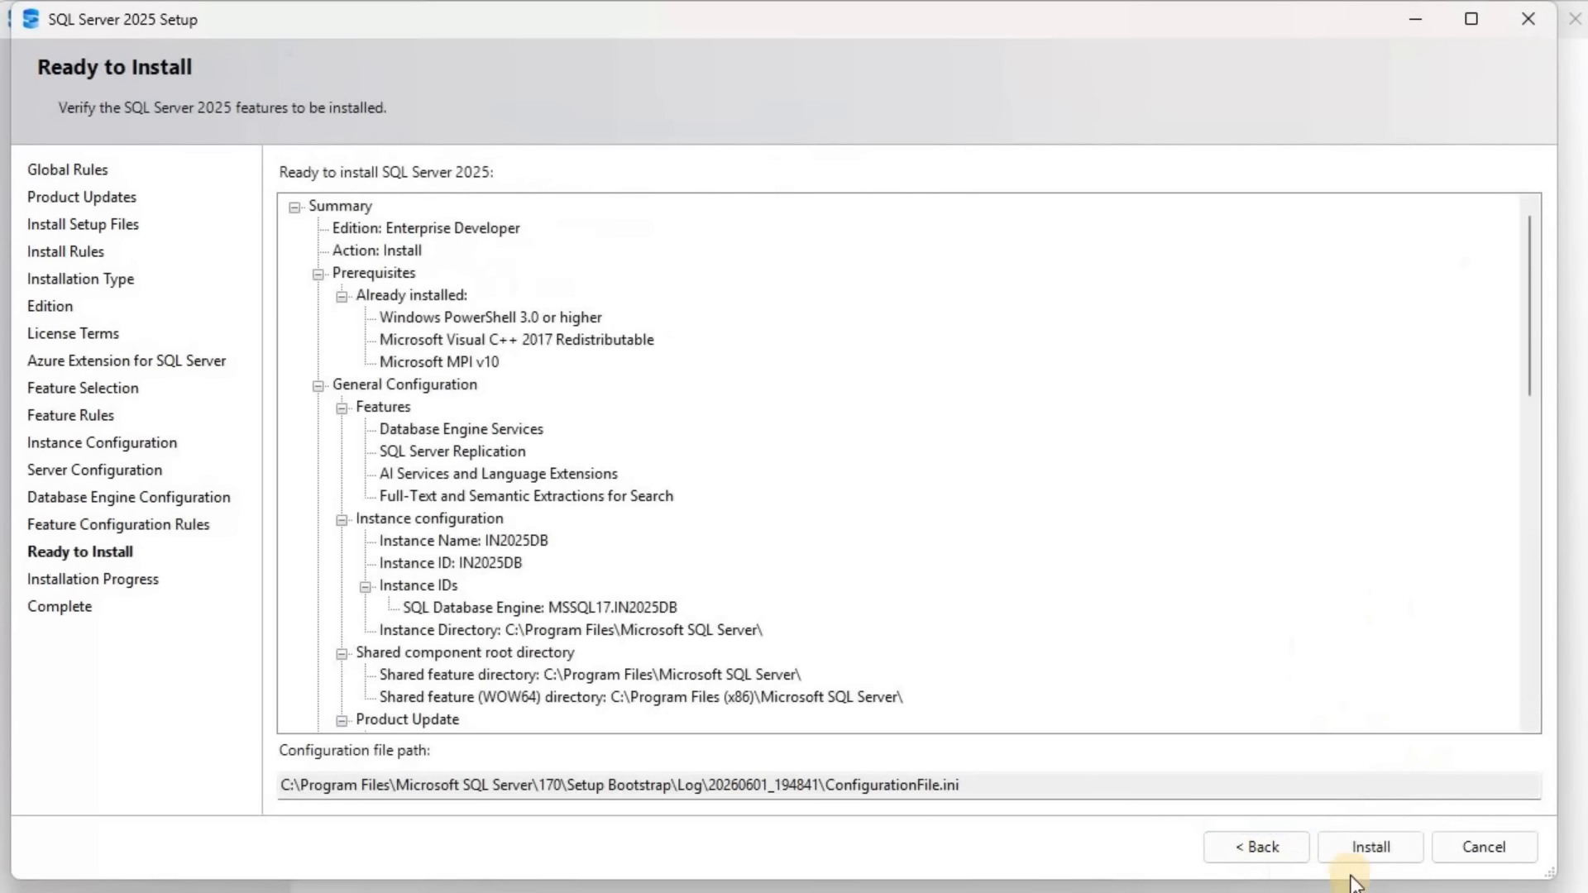
{"action": "left_click", "coordinate": [1397, 845]}
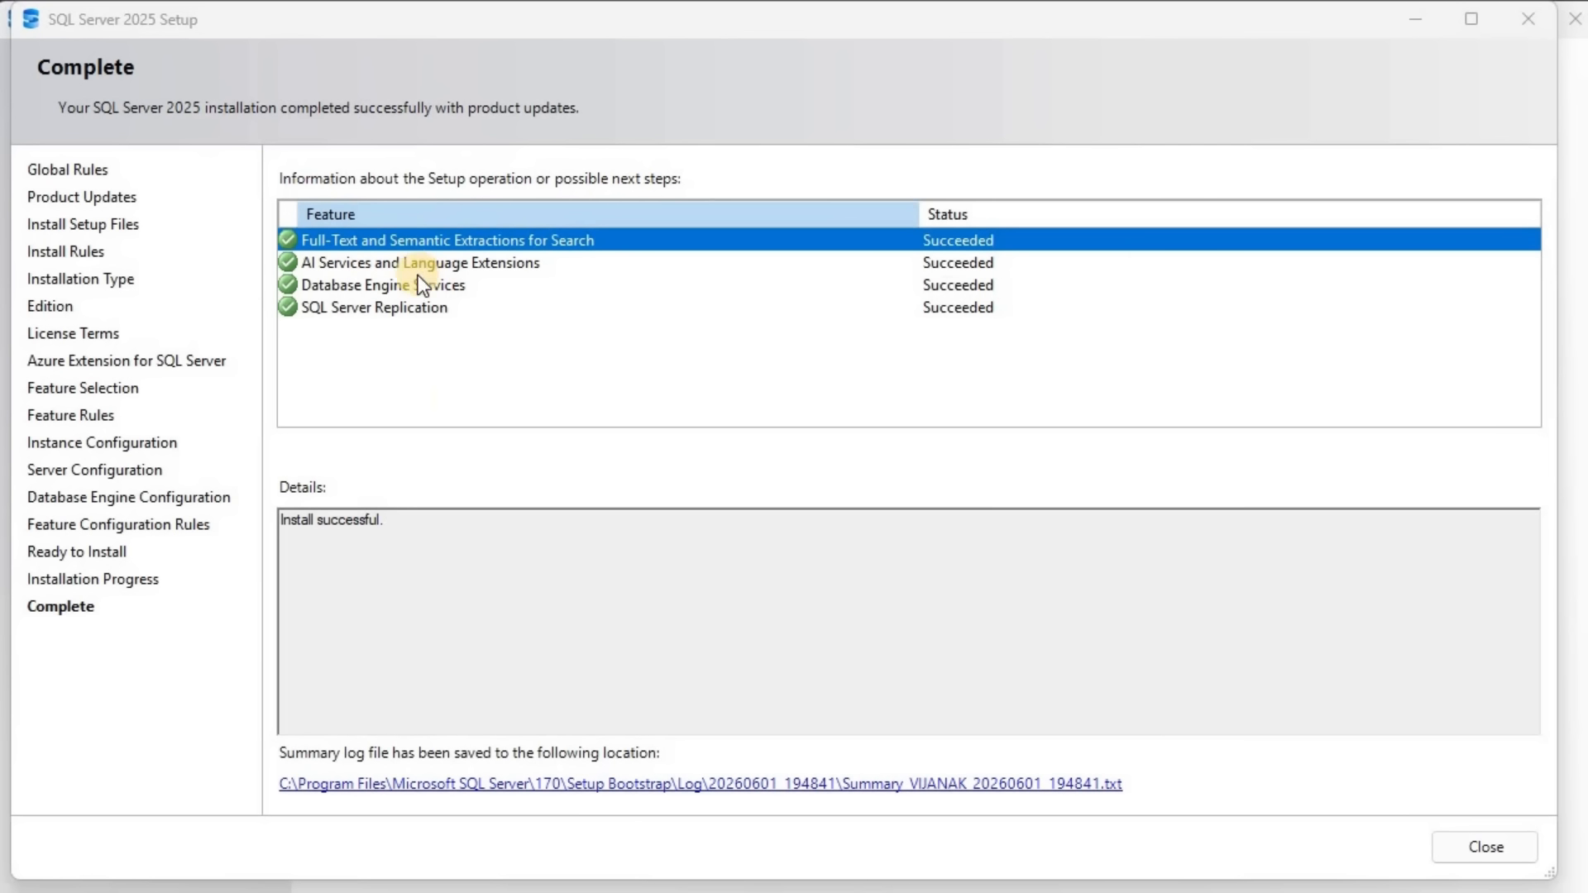
Check the installation status of the individual features and close the finished setup wizard
{"action": "key", "text": "Down"}
{"action": "key", "text": "Down"}
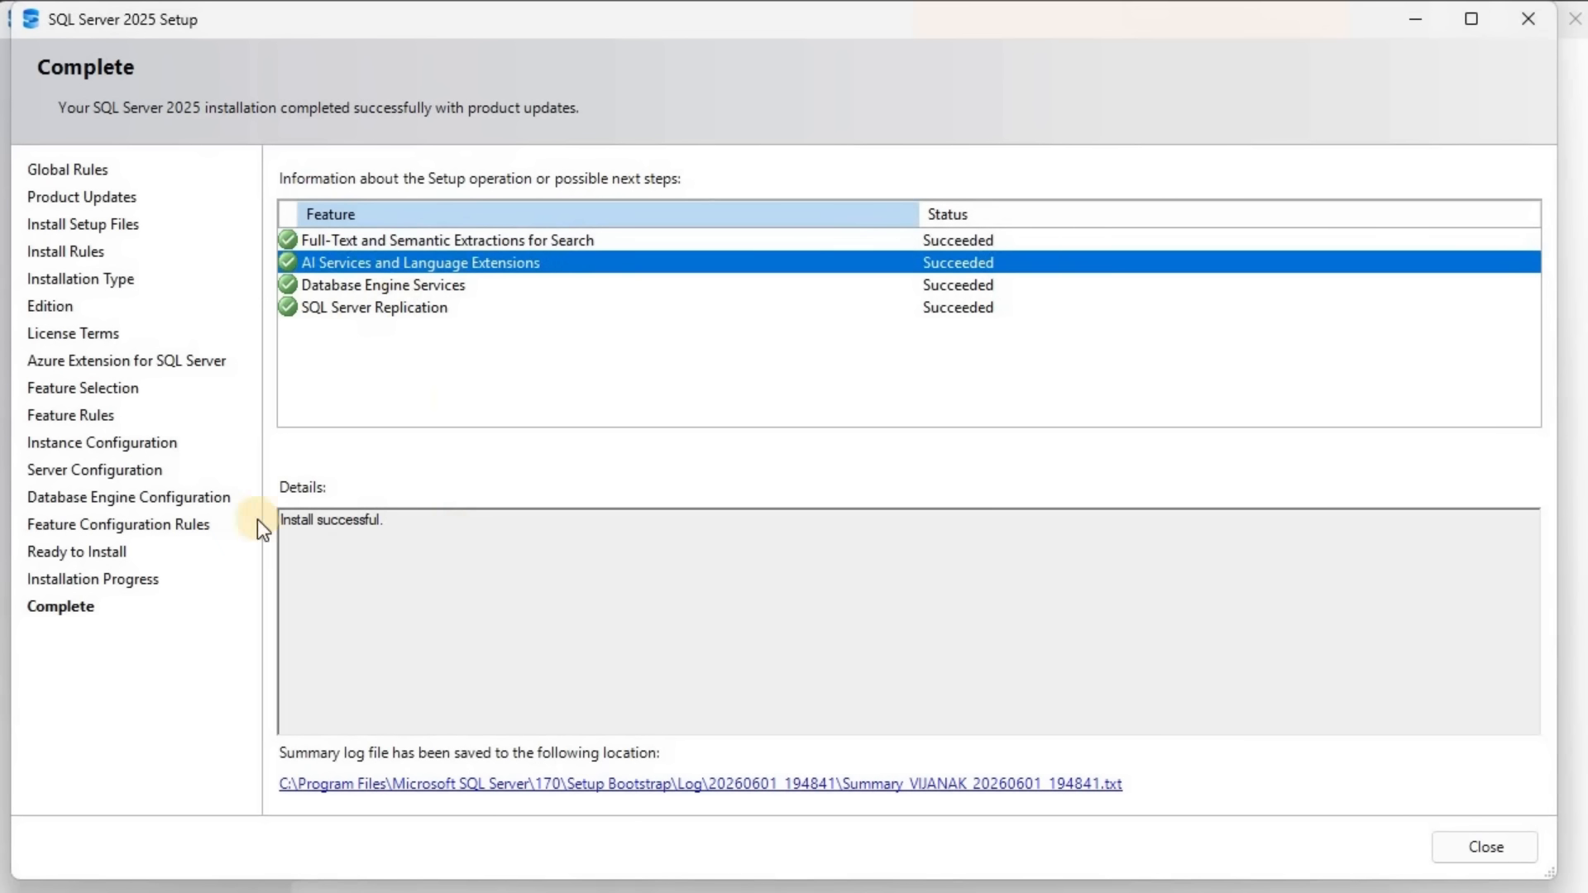
{"action": "left_click", "coordinate": [1485, 845]}
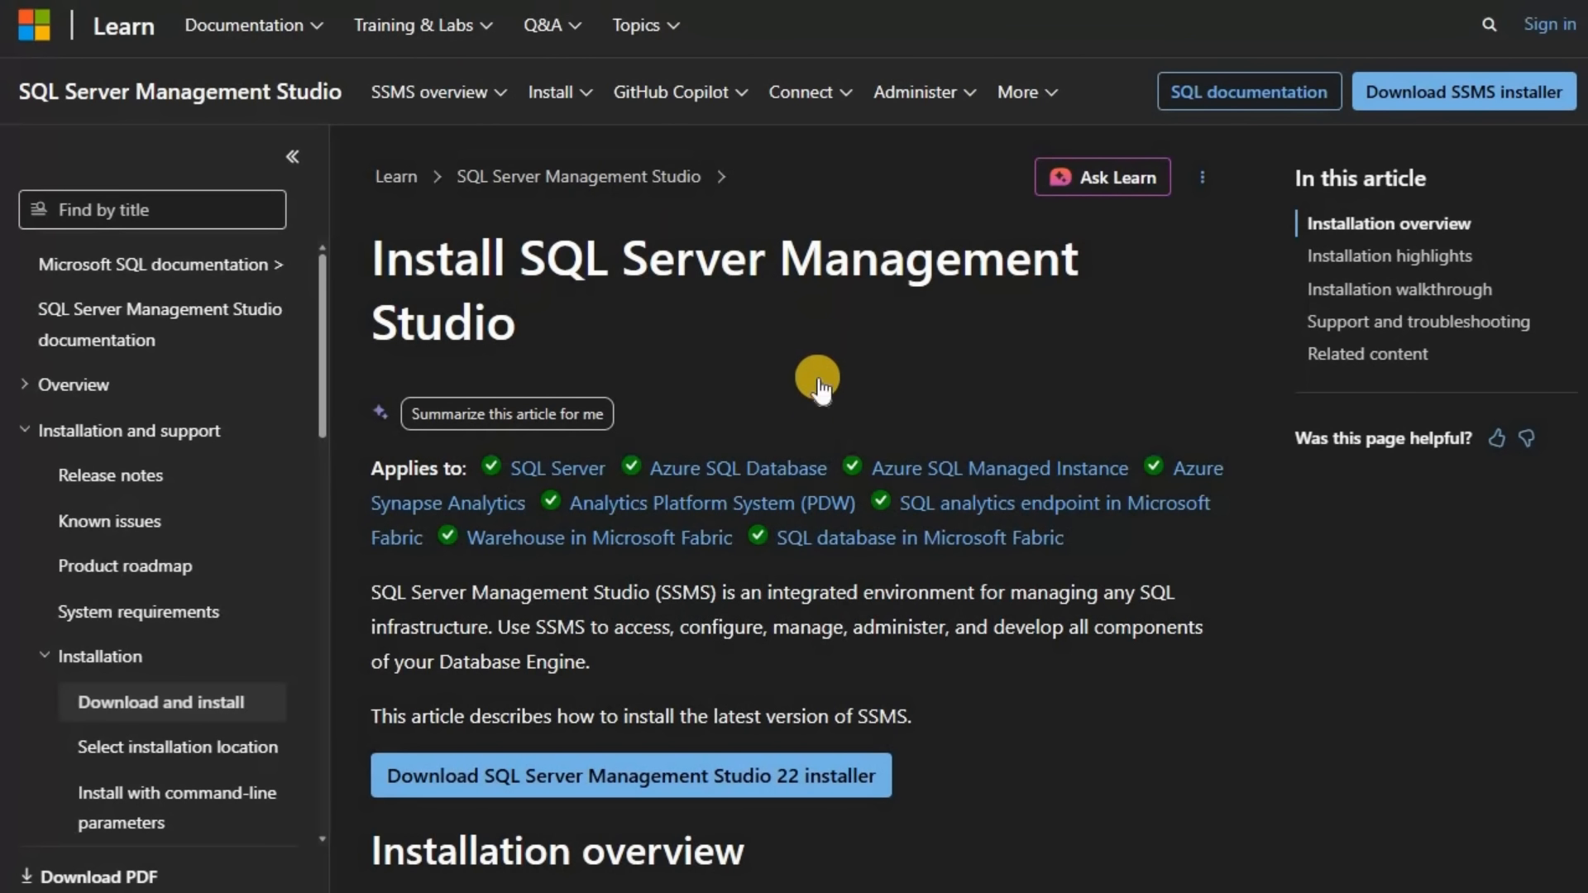
{"action": "scroll", "coordinate": [678, 546], "scroll_direction": "down", "scroll_amount": 3}
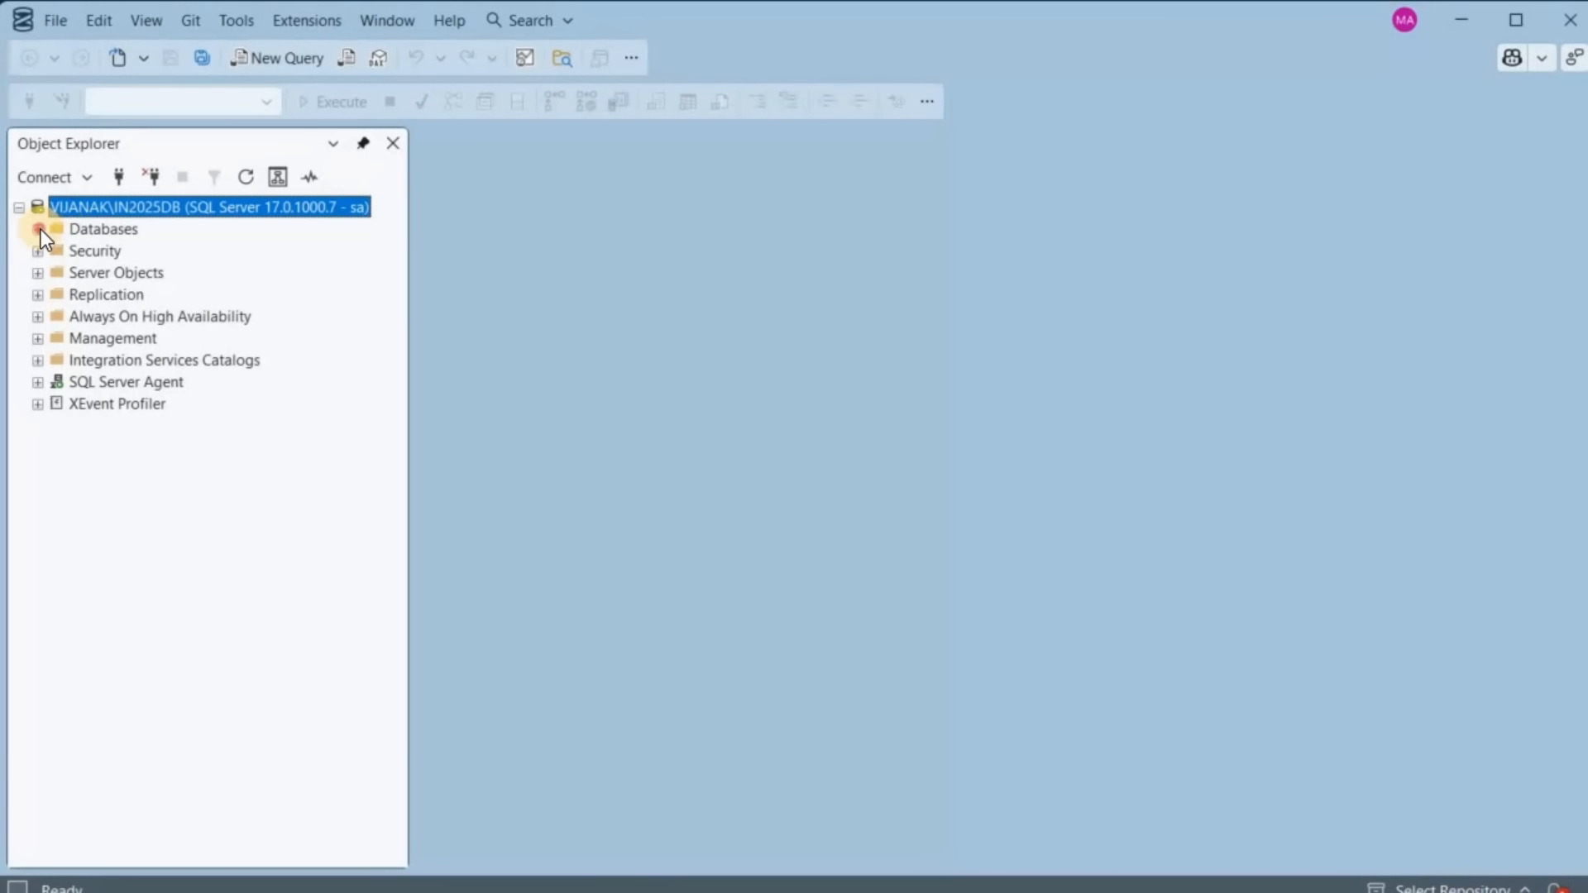
In SQL Server Management Studio, create a new database named jbdb on the IN2025DB instance with the default settings
{"action": "left_click", "coordinate": [38, 229]}
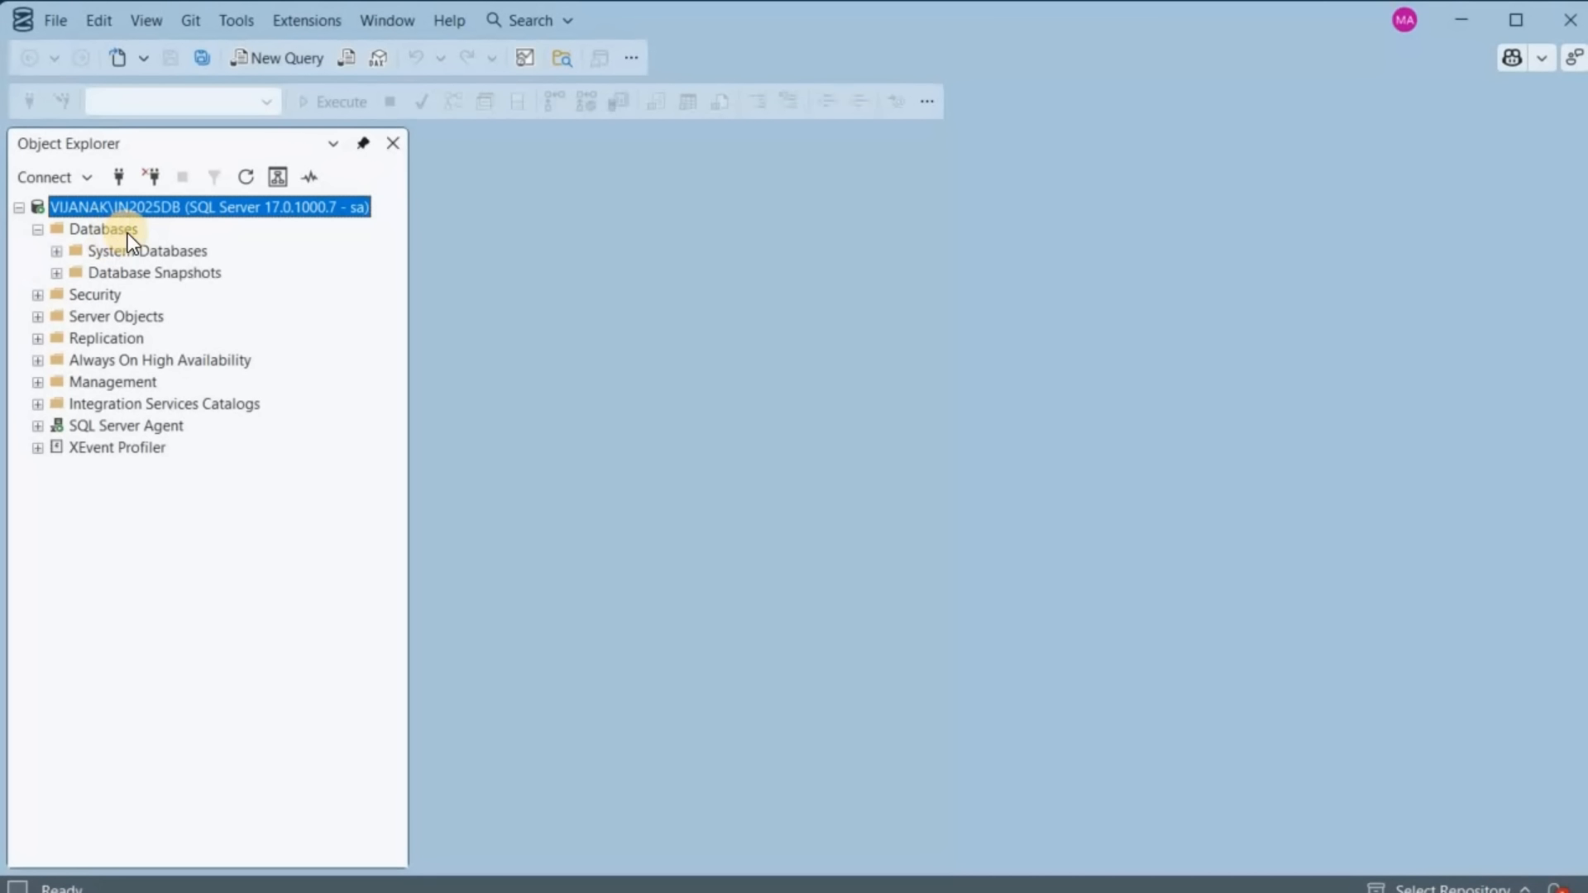
{"action": "right_click", "coordinate": [126, 231]}
{"action": "left_click", "coordinate": [202, 241]}
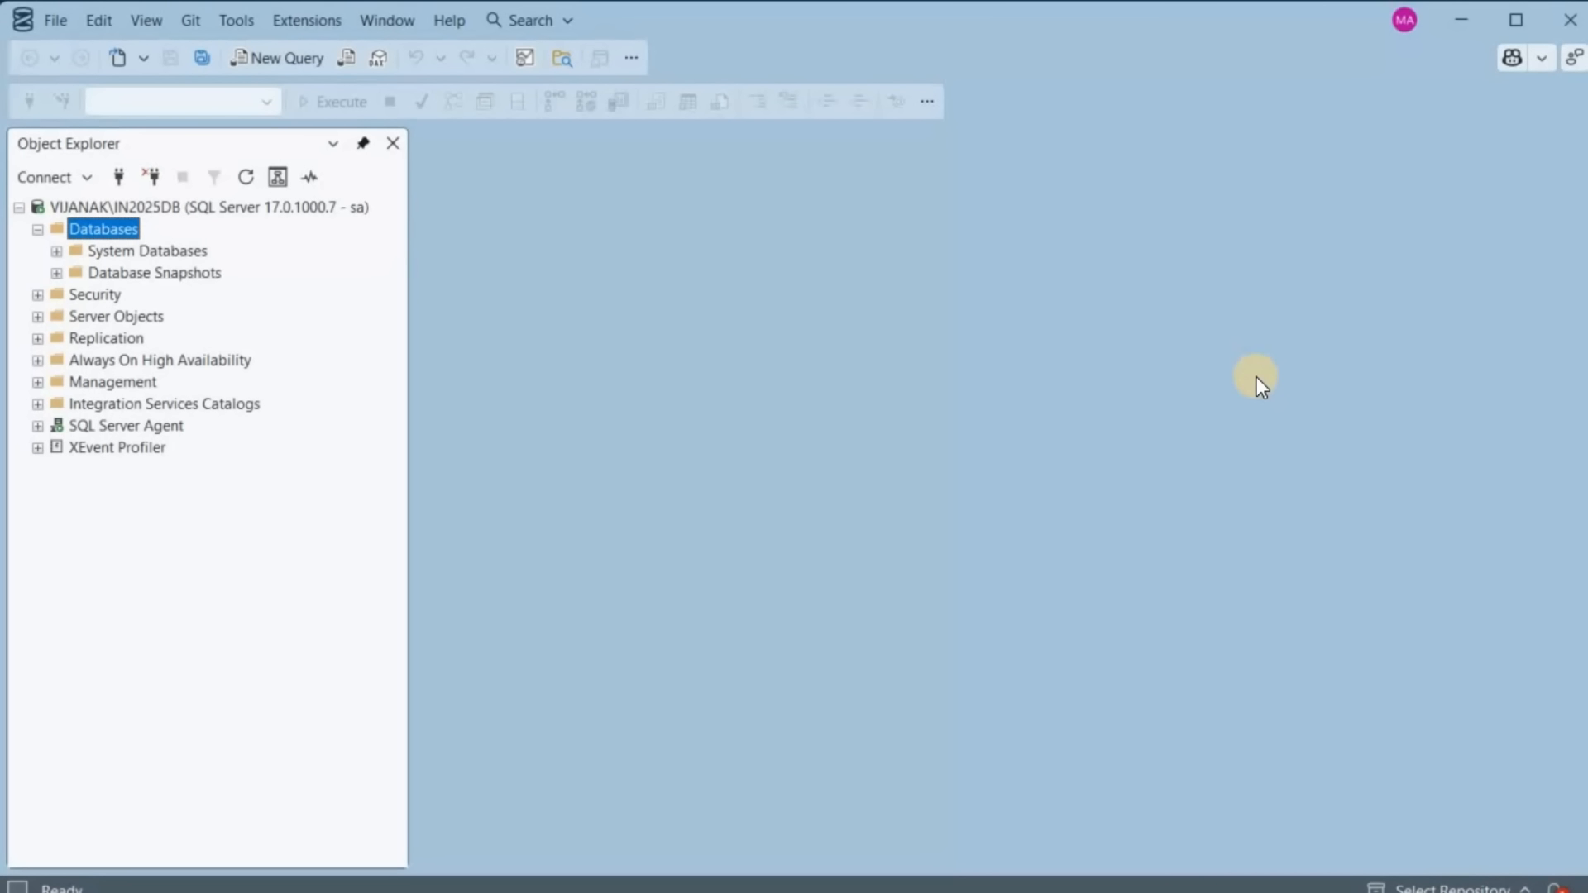
{"action": "type", "text": "jbdb"}
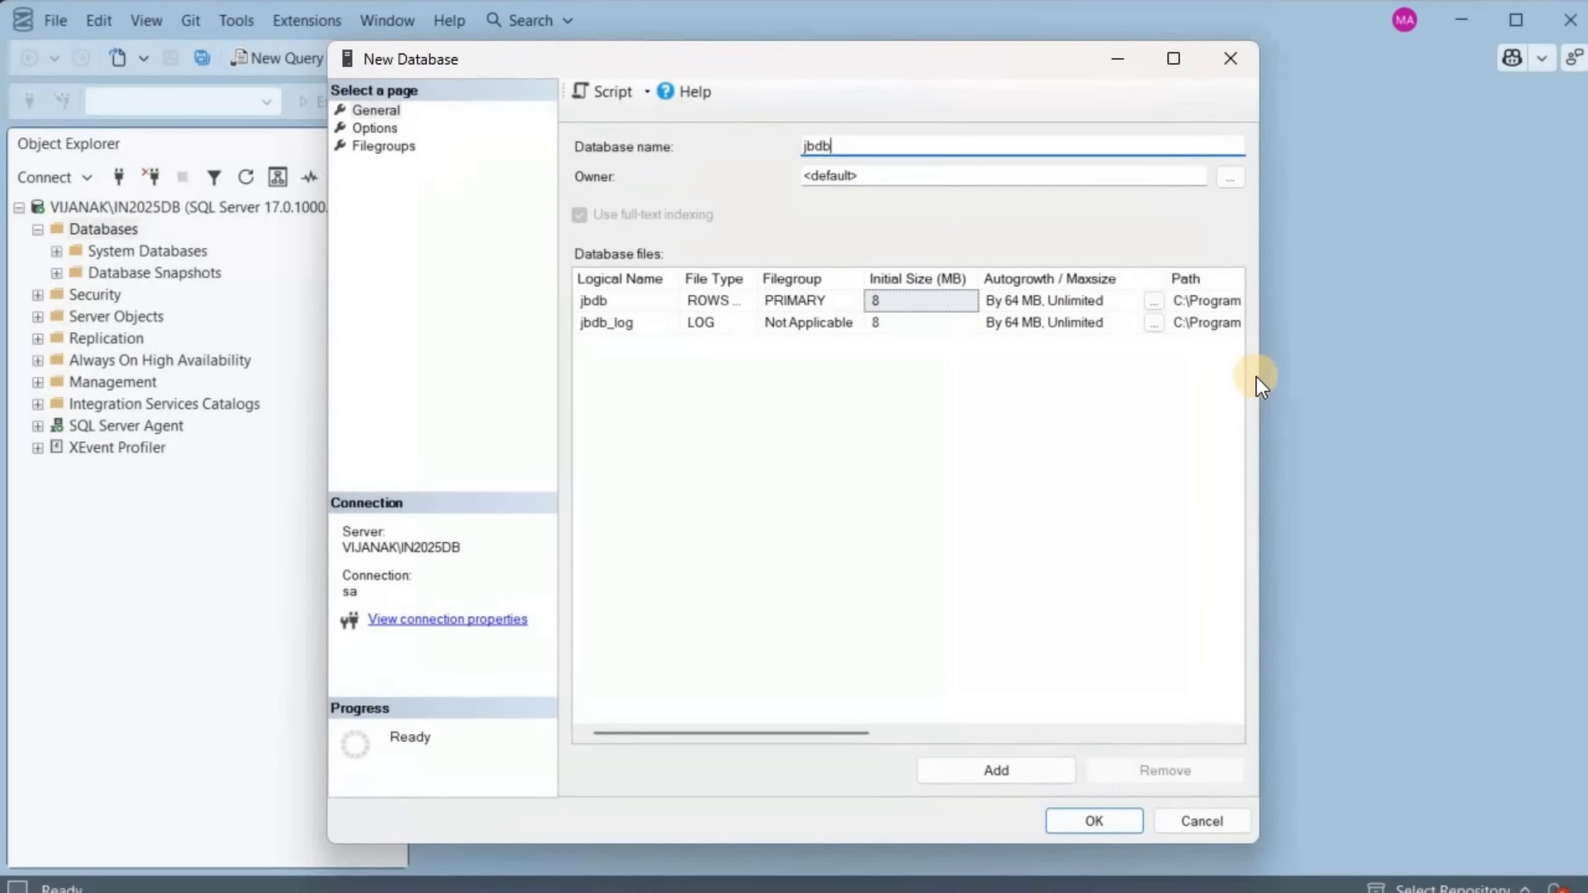
{"action": "key", "text": "Return"}
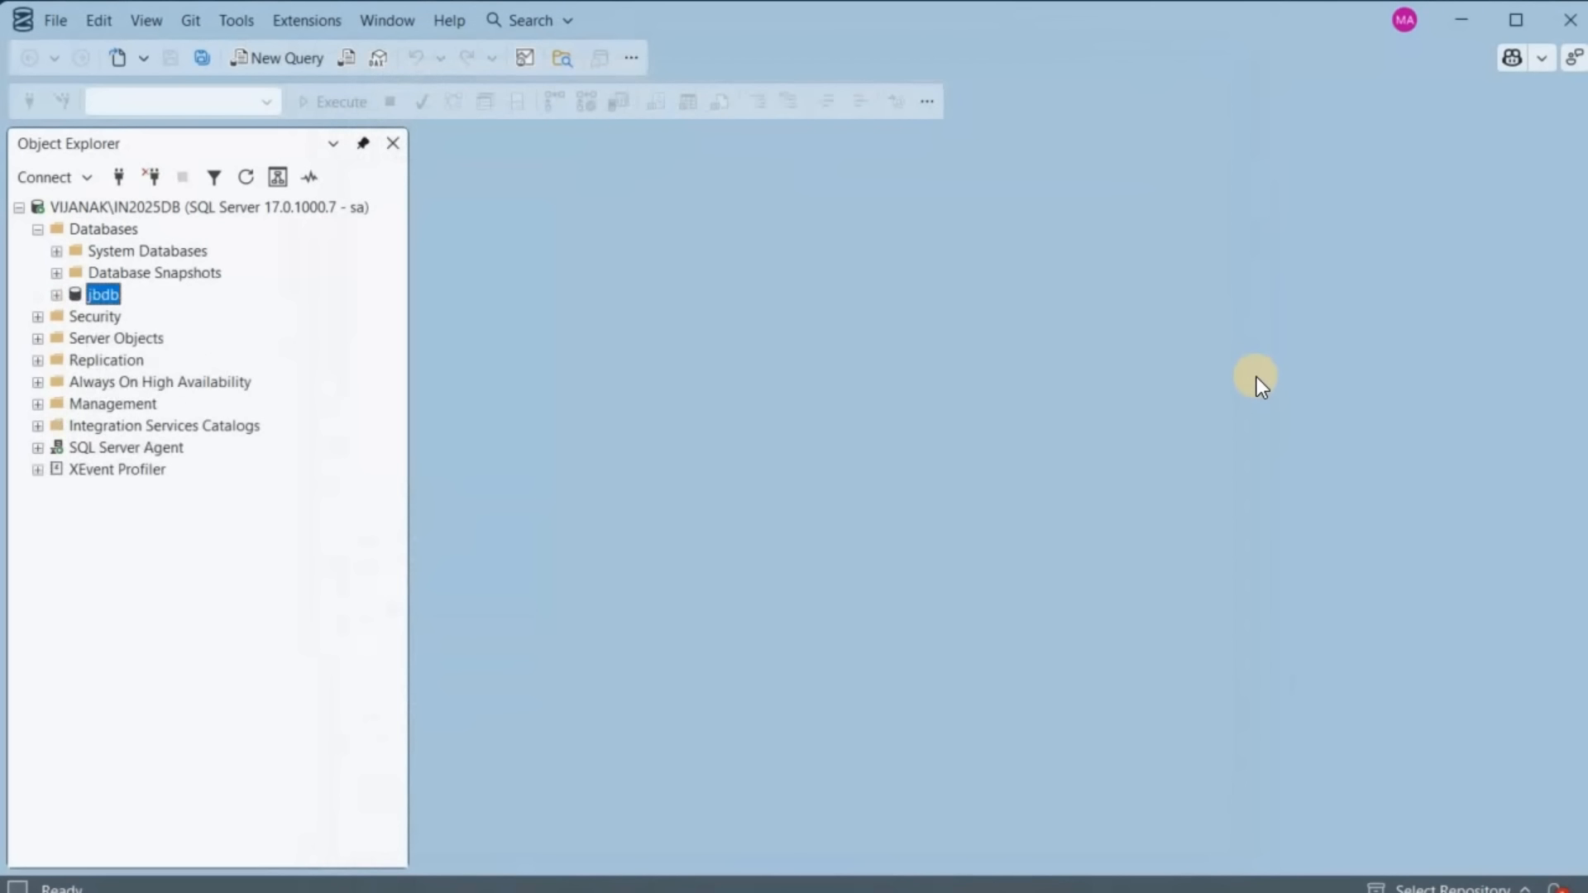